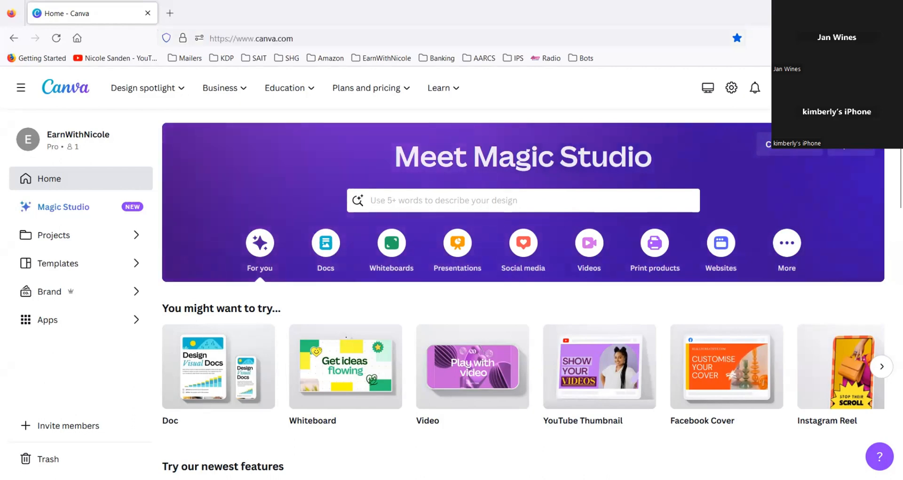
Step: Create a blank mobile video design and search its templates for "work from home"
{"action": "left_click", "coordinate": [812, 87]}
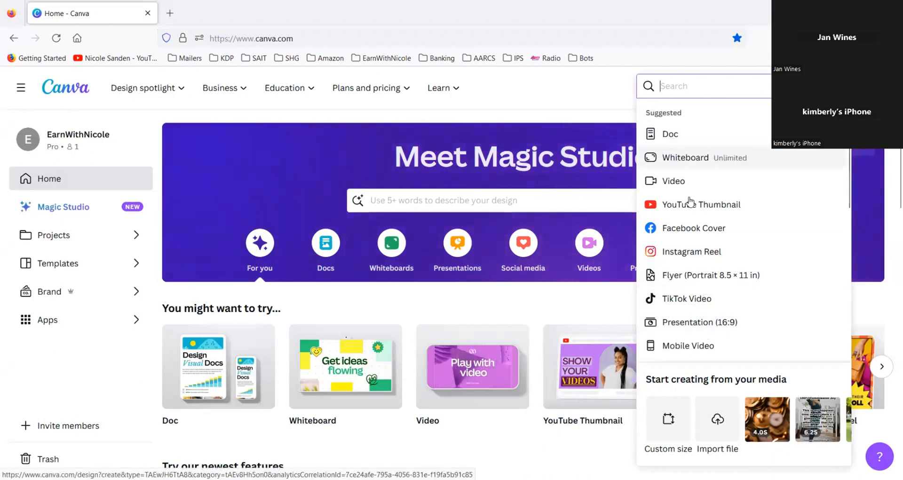
{"action": "left_click", "coordinate": [683, 300]}
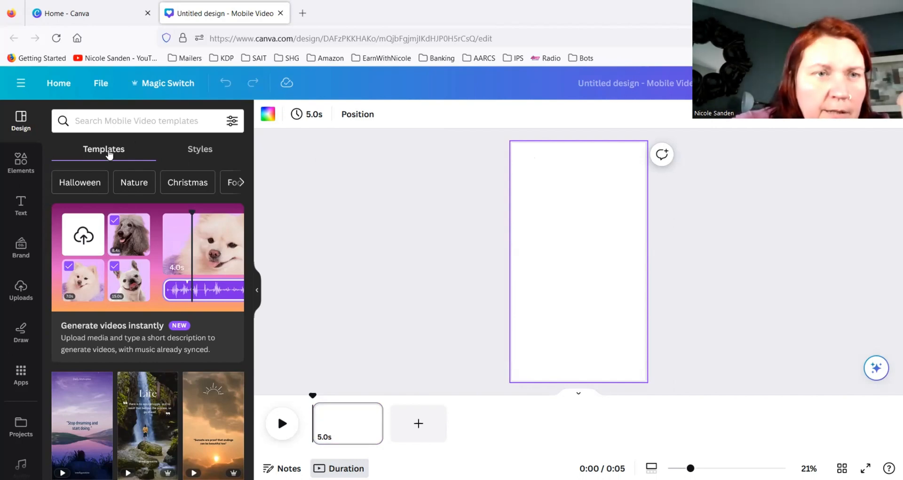
{"action": "left_click", "coordinate": [124, 120]}
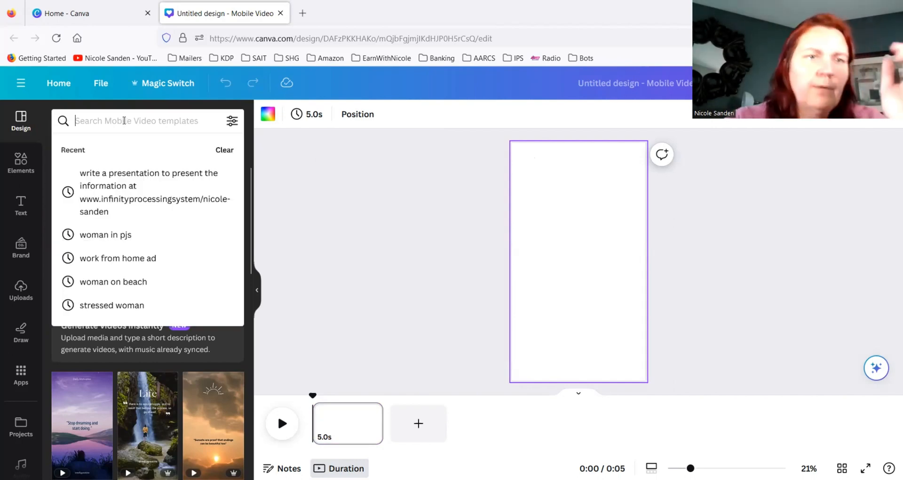
{"action": "type", "text": "work "}
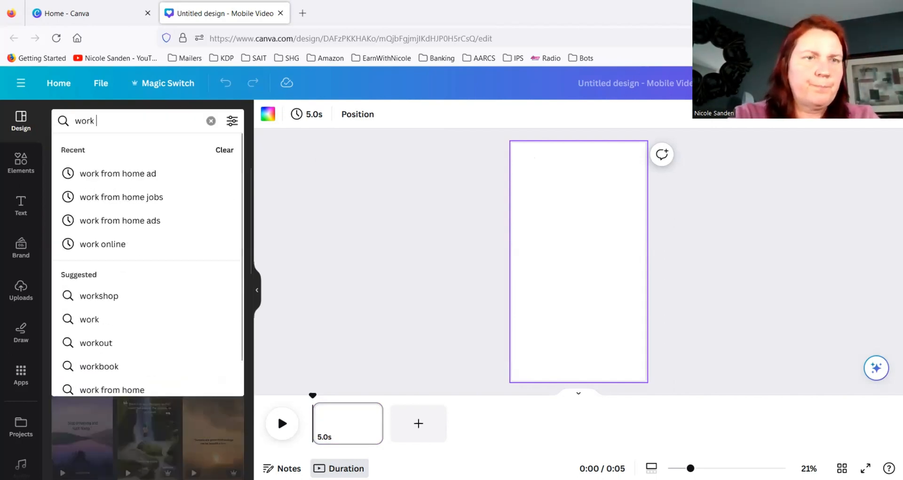
{"action": "type", "text": "from home"}
{"action": "key", "text": "Return"}
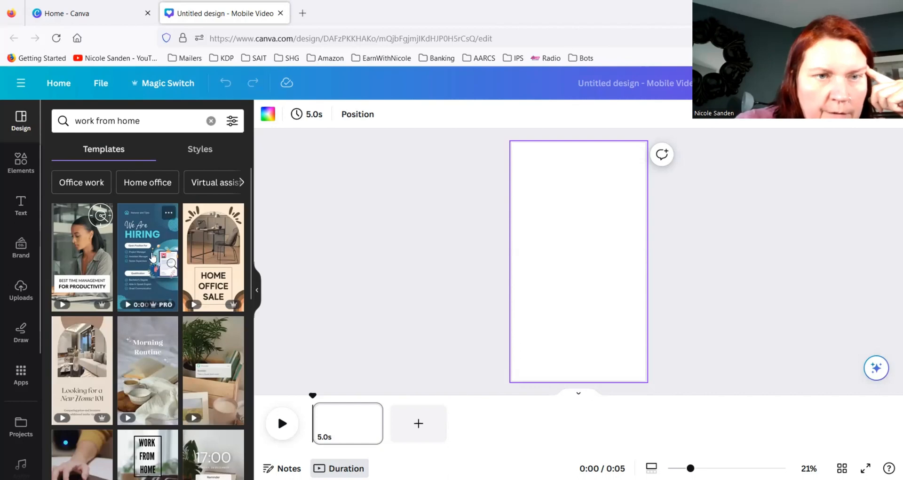
Step: Browse the template results and apply the Teal Modern Illustrated Recruitment "We Are Hiring" template
{"action": "scroll", "coordinate": [154, 256], "scroll_direction": "down", "scroll_amount": 2}
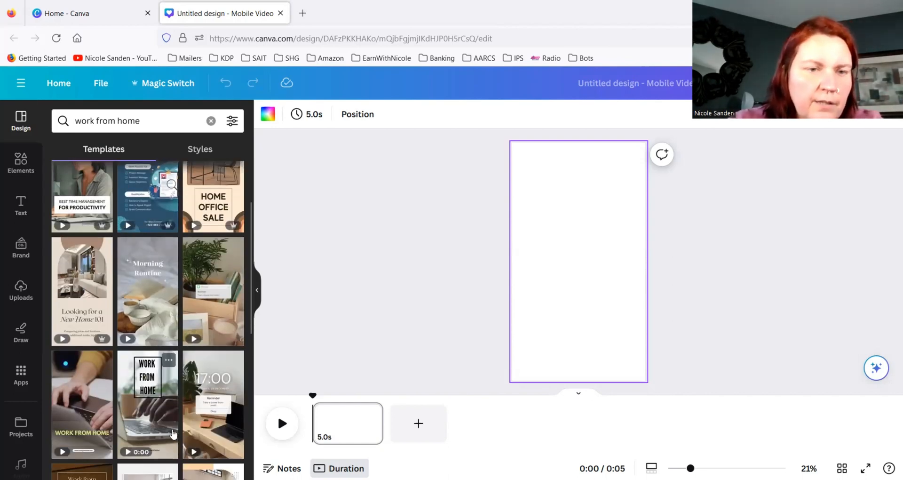
{"action": "scroll", "coordinate": [155, 343], "scroll_direction": "down", "scroll_amount": 5}
{"action": "scroll", "coordinate": [153, 346], "scroll_direction": "up", "scroll_amount": 7}
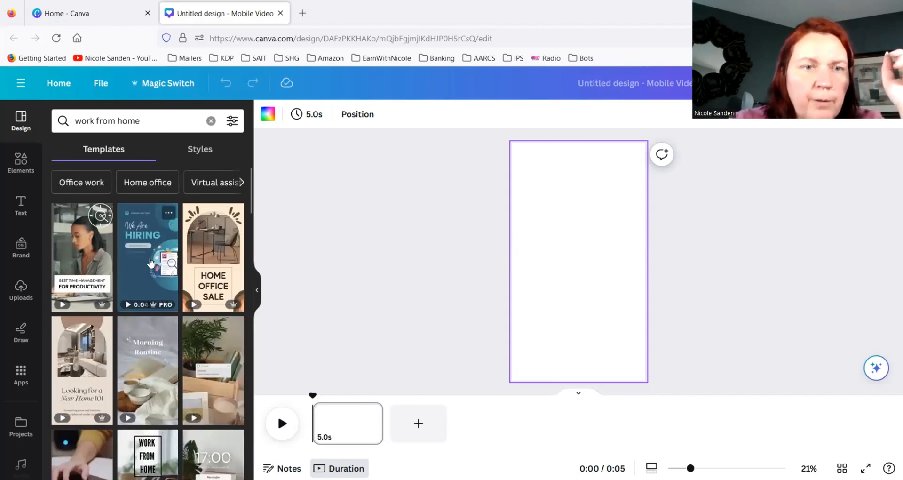
{"action": "left_click", "coordinate": [150, 260]}
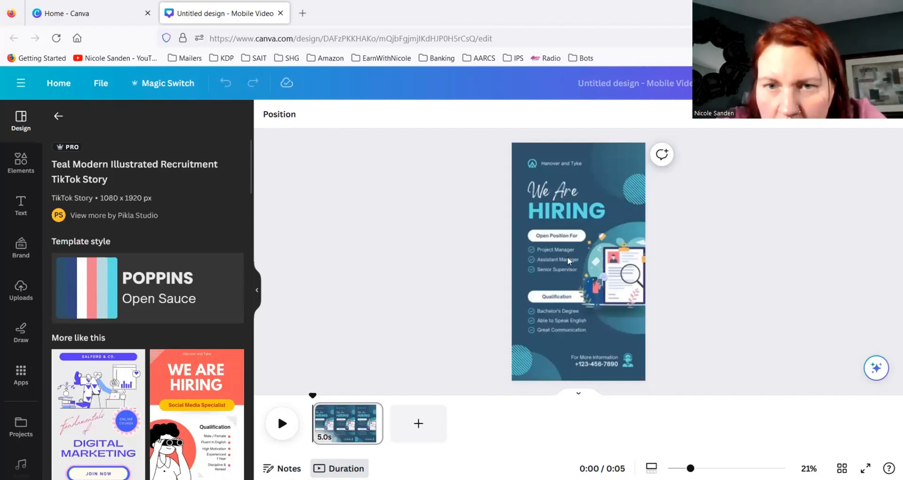
Step: Delete the small logo beside the company name above the heading
{"action": "left_click", "coordinate": [610, 209]}
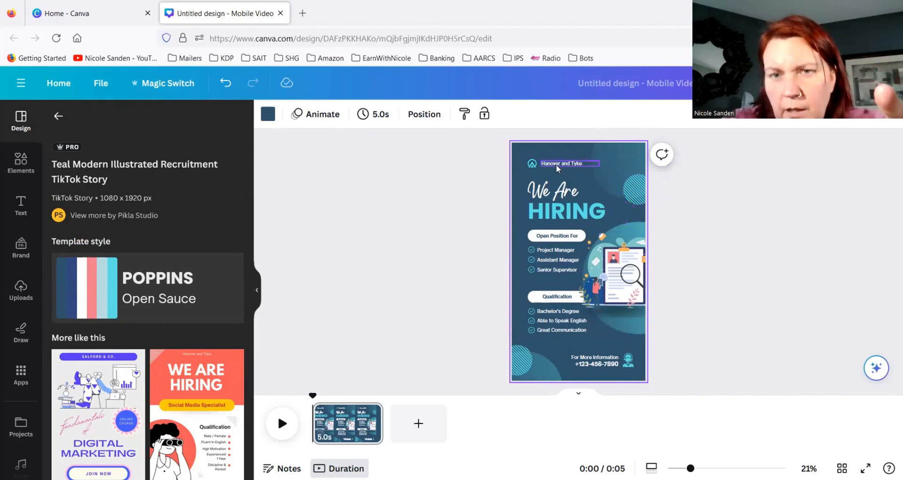
{"action": "left_click", "coordinate": [532, 165]}
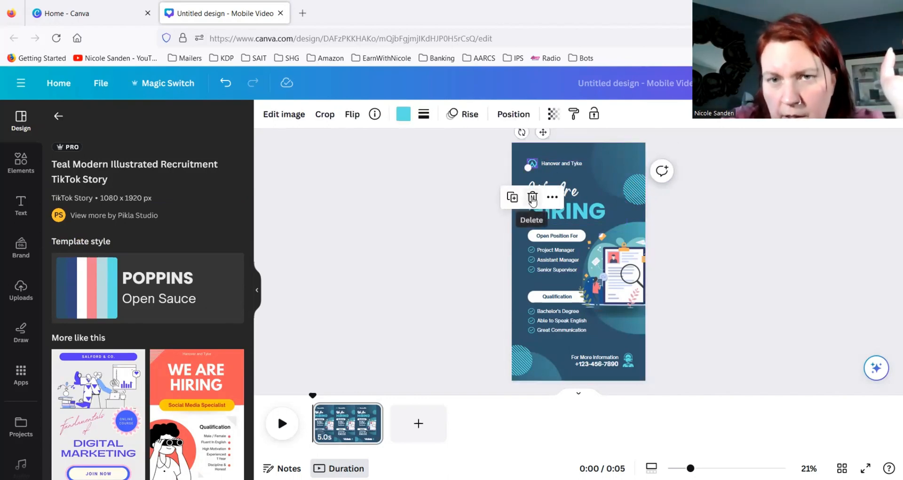
{"action": "key", "text": "Delete"}
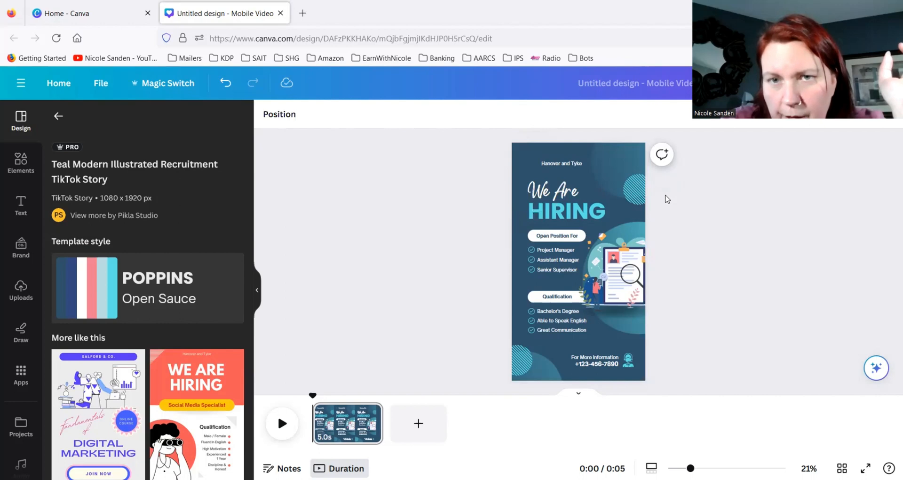
Step: Replace the company name above the heading with "Earn With Nicole"
{"action": "left_click", "coordinate": [552, 163]}
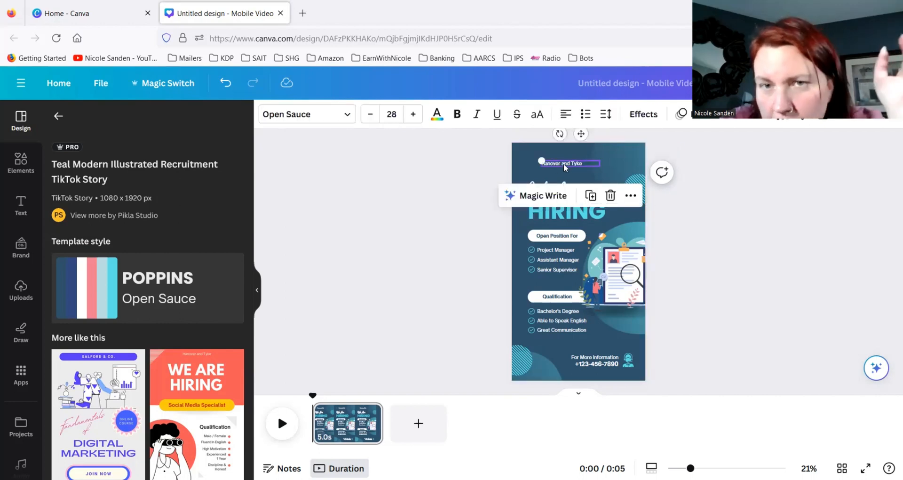
{"action": "left_click", "coordinate": [564, 163]}
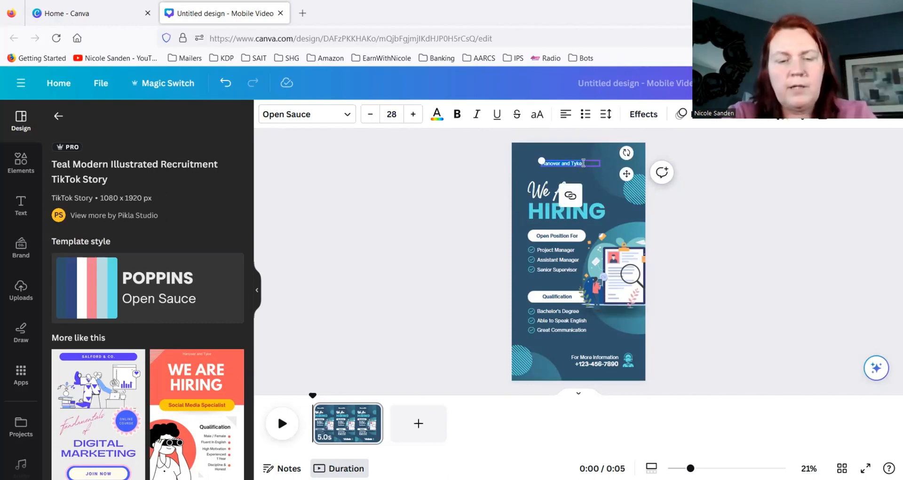
{"action": "key", "text": "BackSpace"}
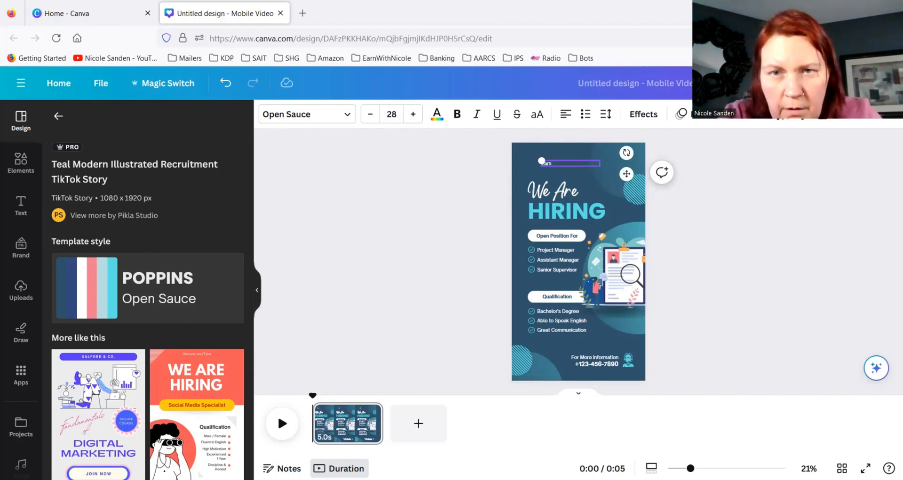
{"action": "type", "text": "Team With"}
{"action": "type", "text": " Nico"}
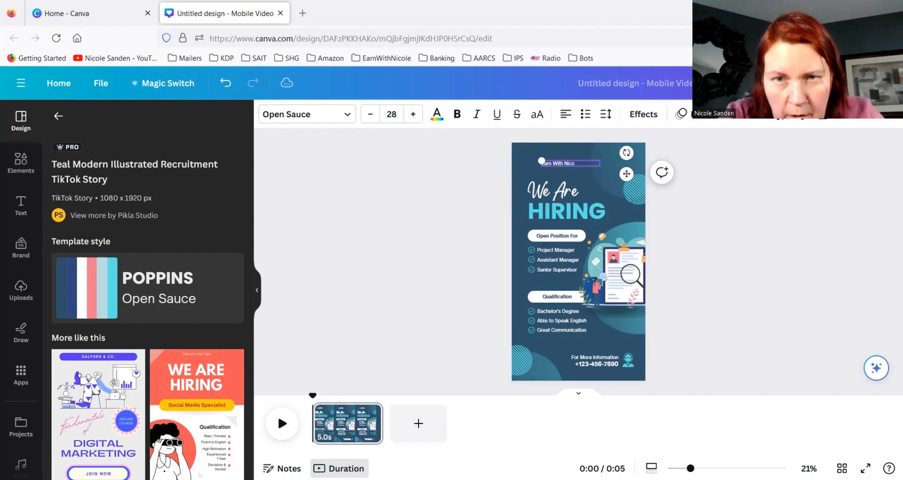
{"action": "type", "text": "le"}
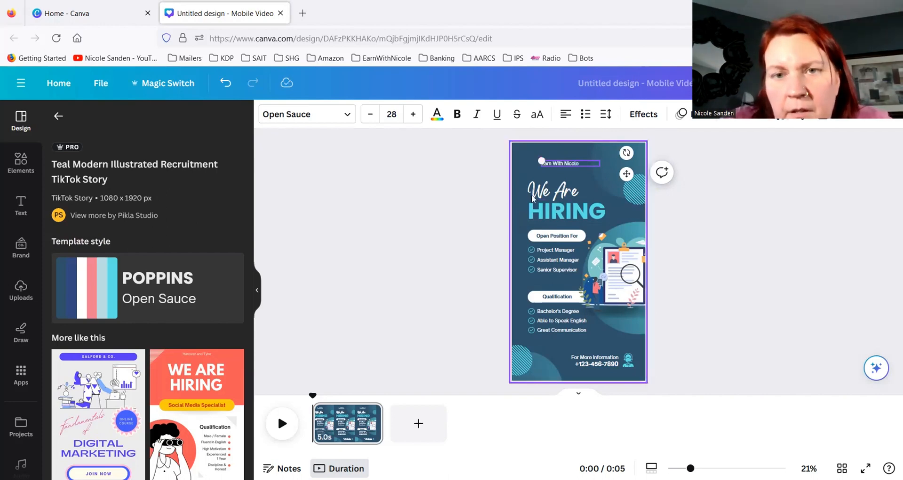
Step: Nudge the HIRING heading slightly to the left and open its text for editing, keeping the wording HIRING
{"action": "left_click", "coordinate": [532, 198]}
{"action": "left_click", "coordinate": [554, 207]}
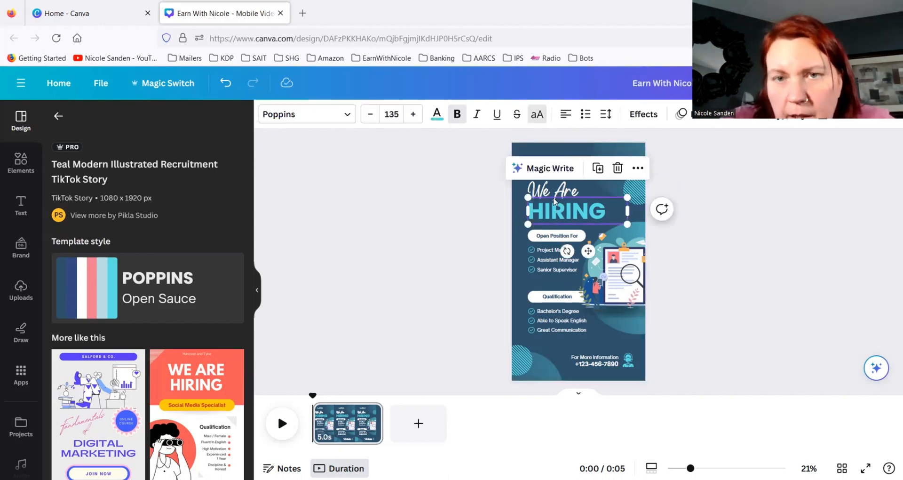
{"action": "left_click", "coordinate": [552, 190]}
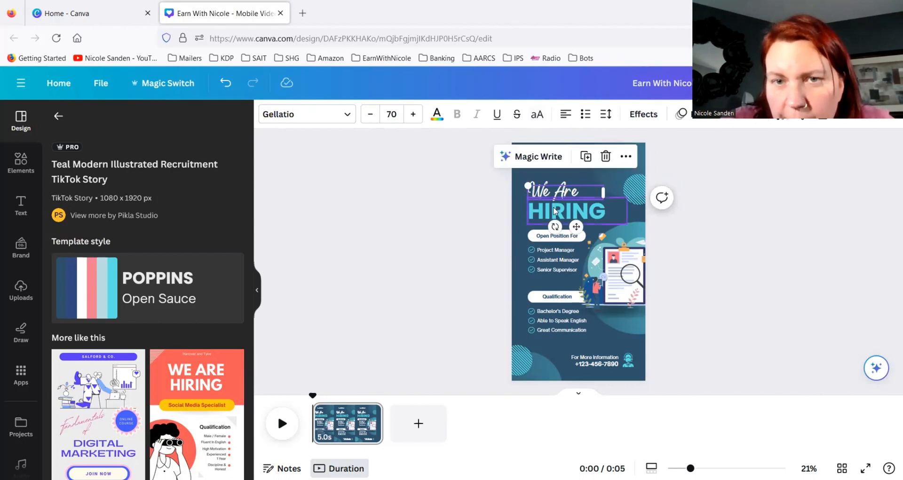
{"action": "left_click", "coordinate": [553, 211]}
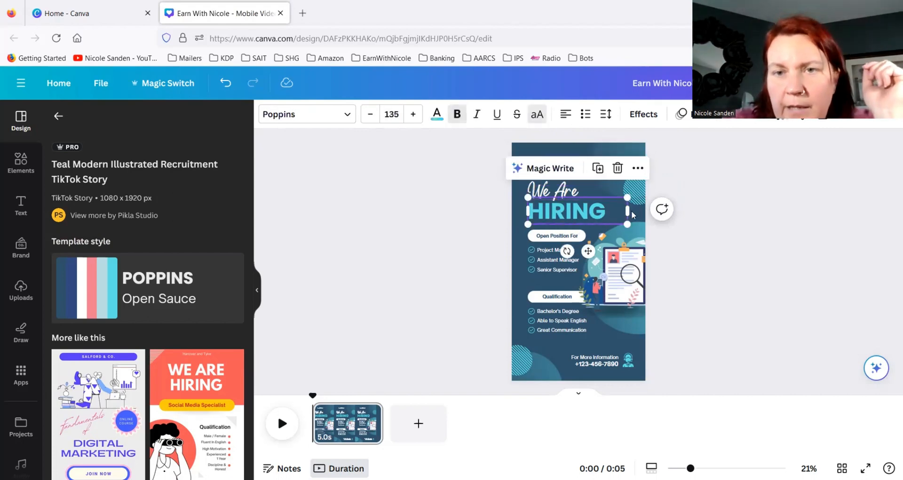
{"action": "mouse_move", "coordinate": [611, 213]}
{"action": "left_mouse_down"}
{"action": "mouse_move", "coordinate": [587, 210]}
{"action": "mouse_move", "coordinate": [608, 210]}
{"action": "left_mouse_up"}
{"action": "double_click", "coordinate": [565, 208]}
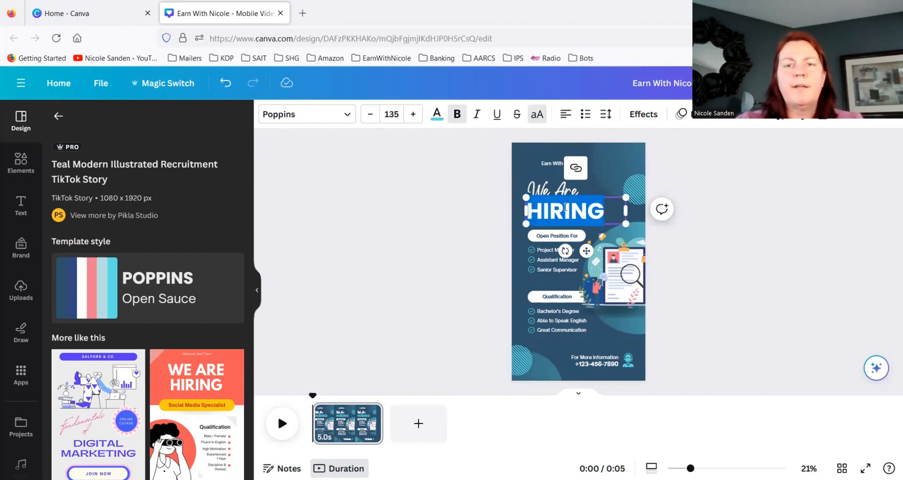
{"action": "type", "text": "HIRING"}
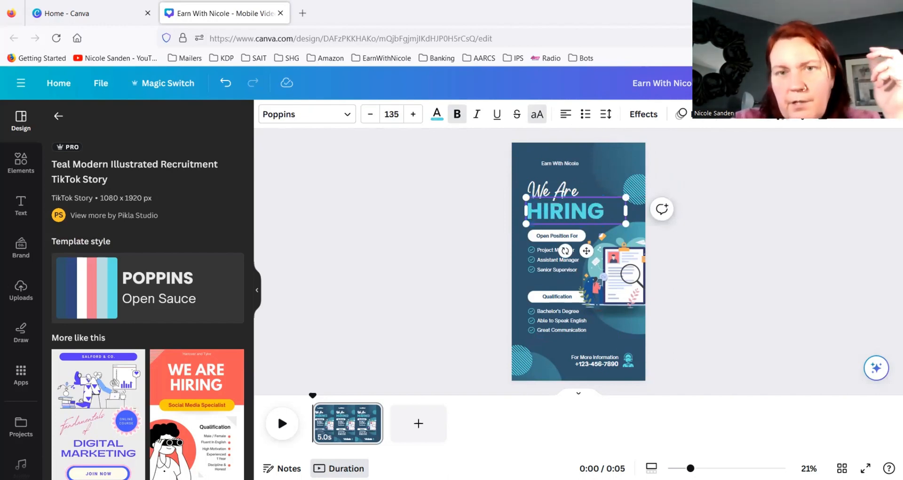
{"action": "left_click", "coordinate": [500, 227]}
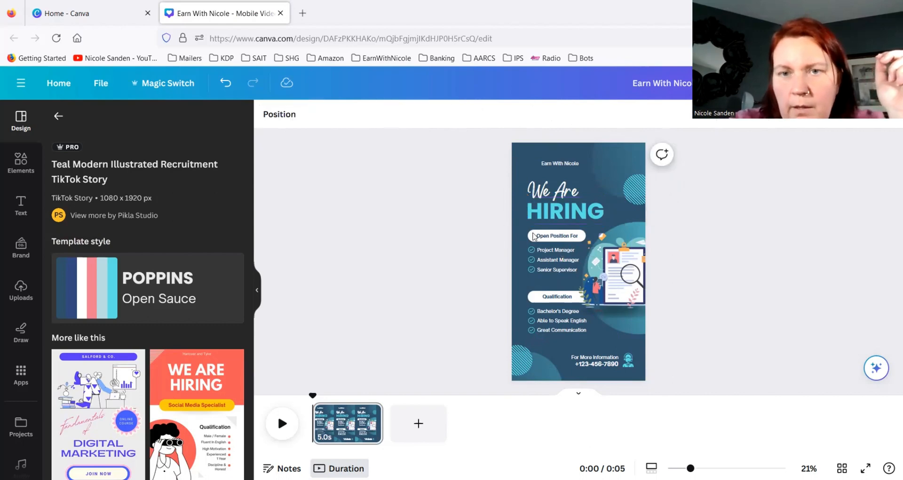
Step: Delete the document and magnifying glass illustration and shift the teal circle behind it slightly up and to the left
{"action": "left_click", "coordinate": [531, 239]}
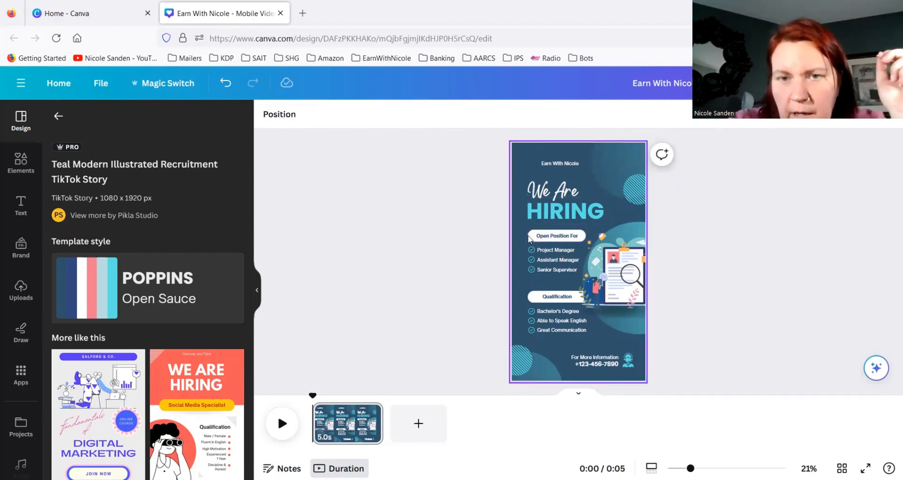
{"action": "left_click", "coordinate": [529, 235]}
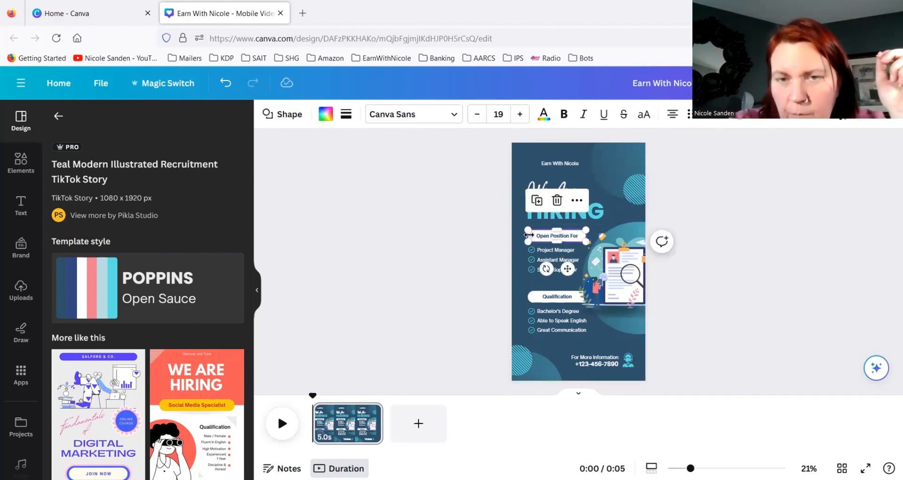
{"action": "left_click", "coordinate": [621, 263]}
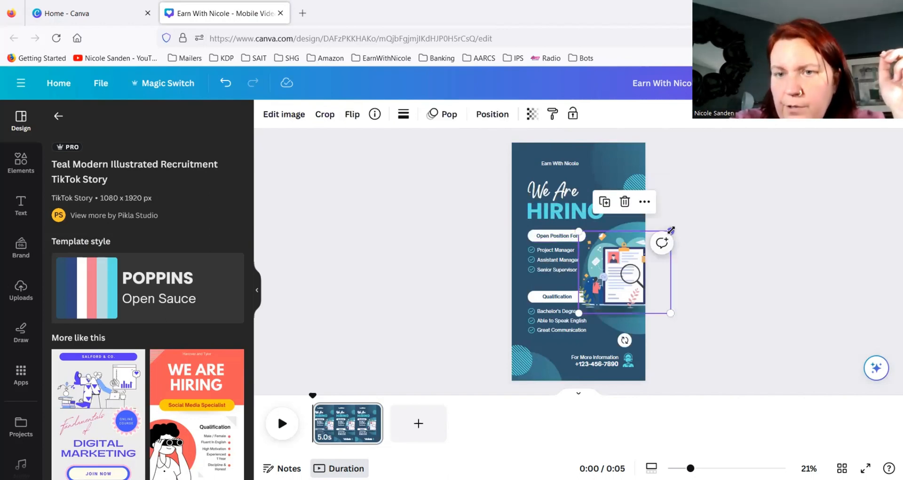
{"action": "mouse_move", "coordinate": [671, 230]}
{"action": "left_mouse_down"}
{"action": "mouse_move", "coordinate": [718, 197]}
{"action": "mouse_move", "coordinate": [683, 231]}
{"action": "left_mouse_up"}
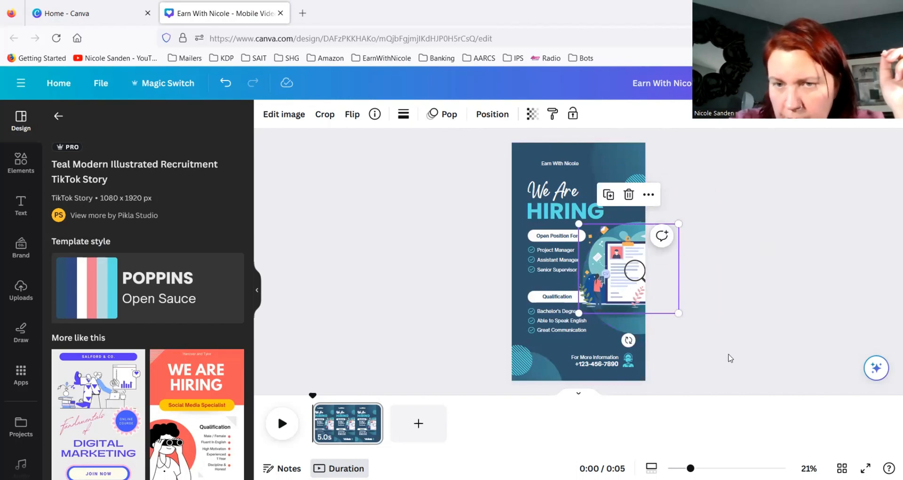
{"action": "key", "text": "Delete"}
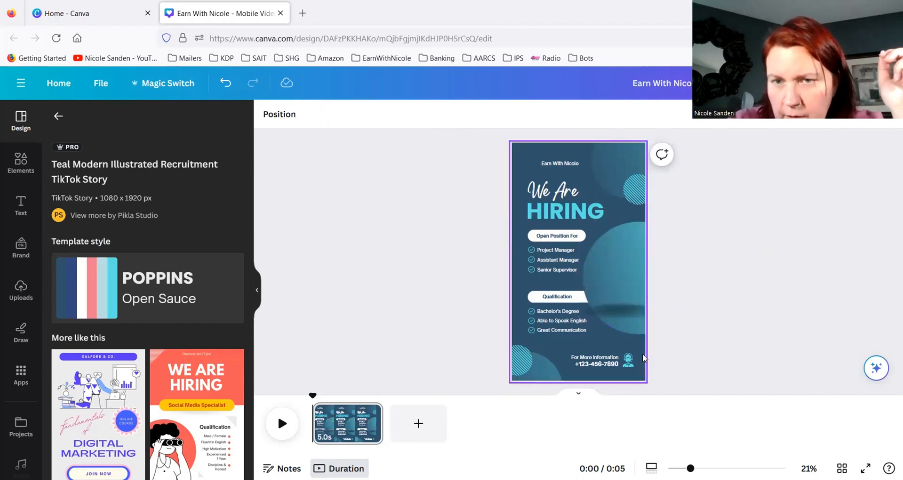
{"action": "left_click", "coordinate": [626, 270]}
{"action": "left_click_drag", "start_coordinate": [650, 265], "coordinate": [624, 267]}
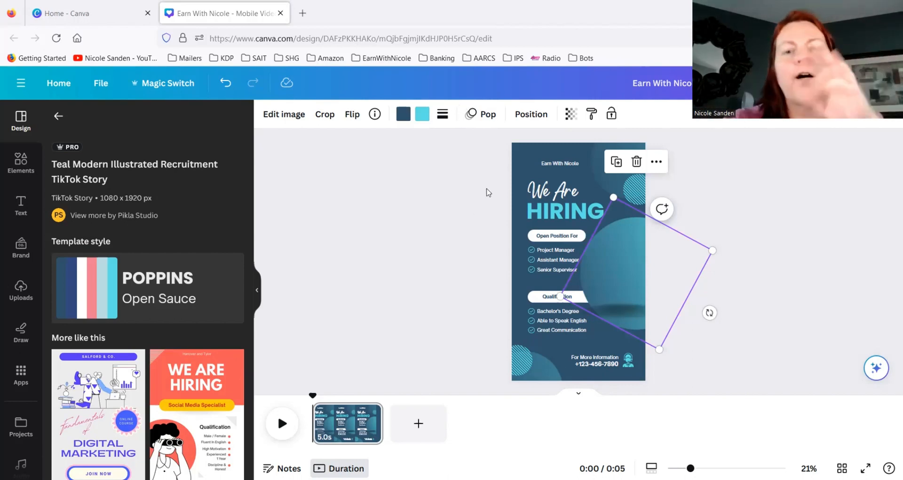
Step: Change the HIRING heading's text colour to the light blue from the Brand Kit palette
{"action": "left_click", "coordinate": [553, 213]}
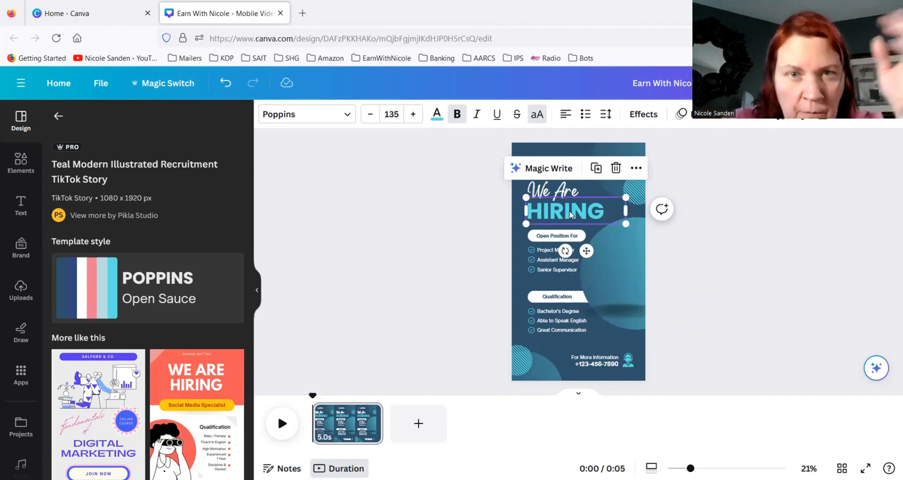
{"action": "left_click", "coordinate": [439, 120]}
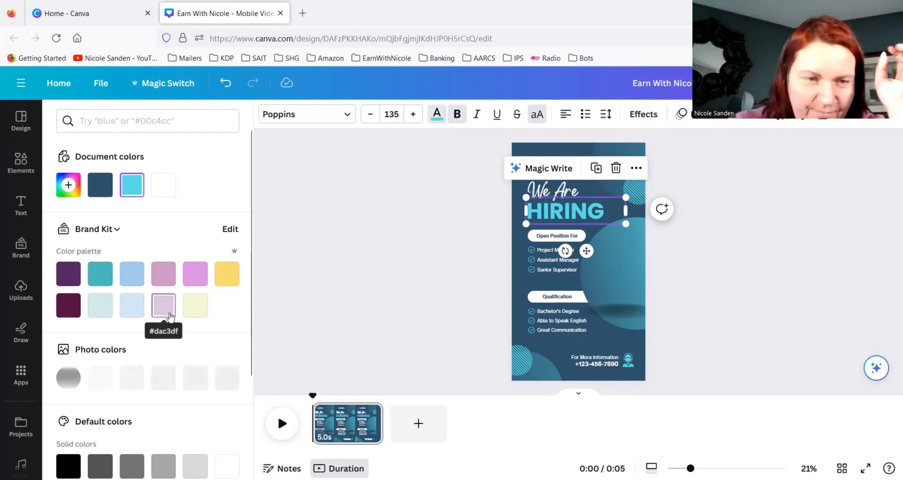
{"action": "scroll", "coordinate": [169, 313], "scroll_direction": "down", "scroll_amount": 2}
{"action": "scroll", "coordinate": [170, 316], "scroll_direction": "down", "scroll_amount": 1}
{"action": "scroll", "coordinate": [167, 313], "scroll_direction": "up", "scroll_amount": 2}
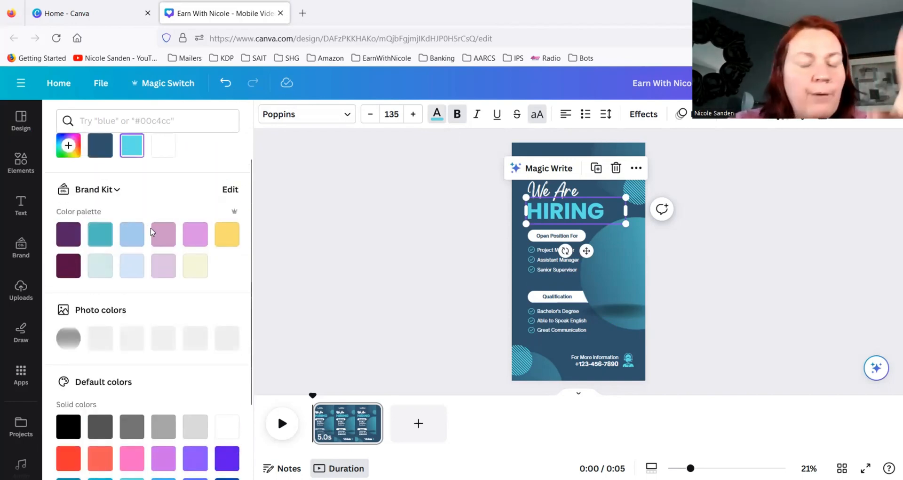
{"action": "scroll", "coordinate": [155, 249], "scroll_direction": "down", "scroll_amount": 3}
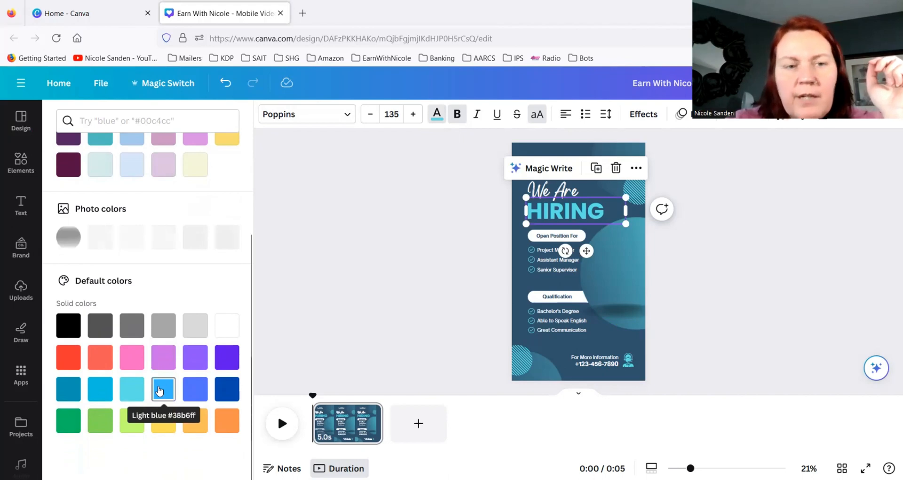
{"action": "scroll", "coordinate": [150, 330], "scroll_direction": "up", "scroll_amount": 3}
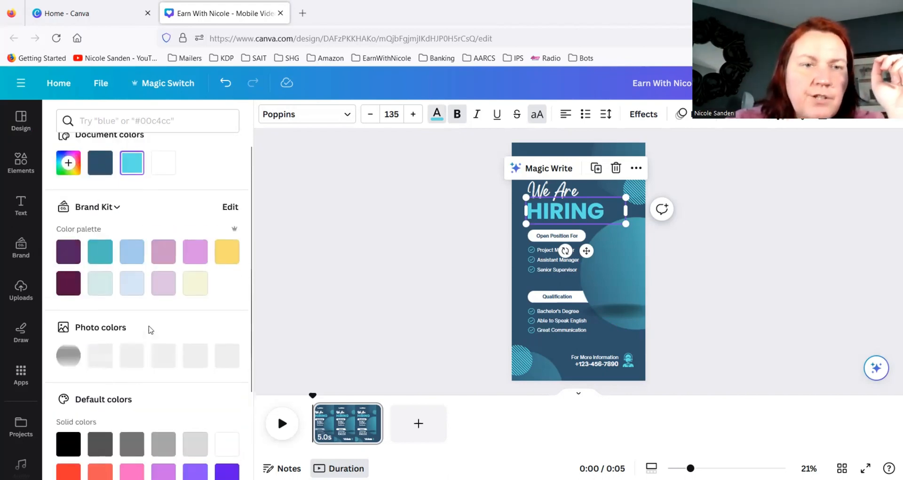
{"action": "left_click", "coordinate": [126, 257]}
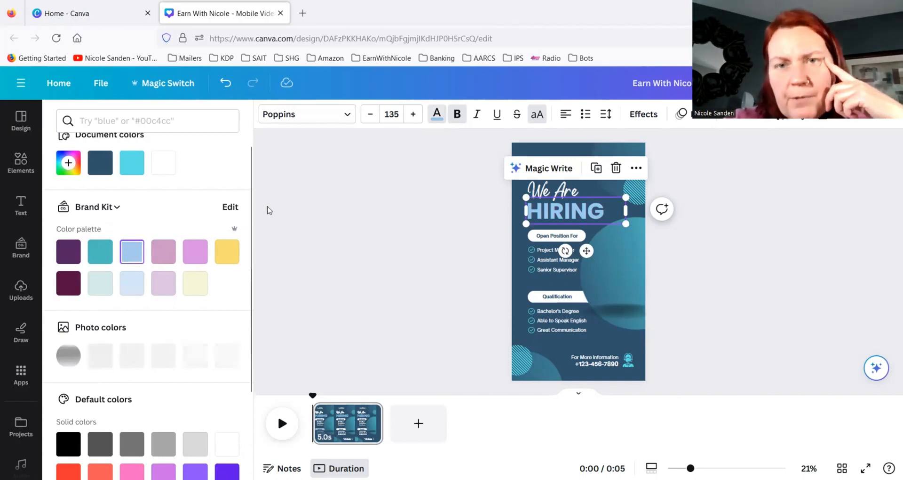
{"action": "left_click", "coordinate": [531, 147]}
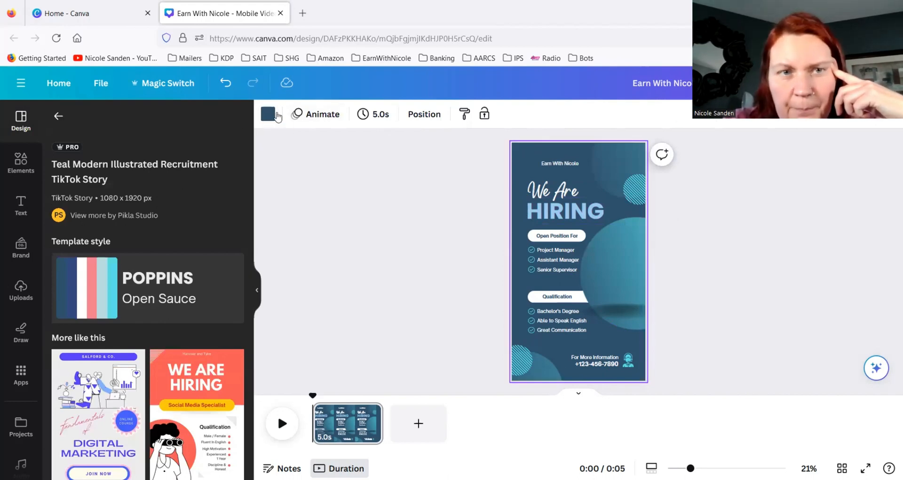
Step: Change the page background to the Brand Kit's dark purple and the "Earn With Nicole" text to its yellow
{"action": "left_click", "coordinate": [269, 115]}
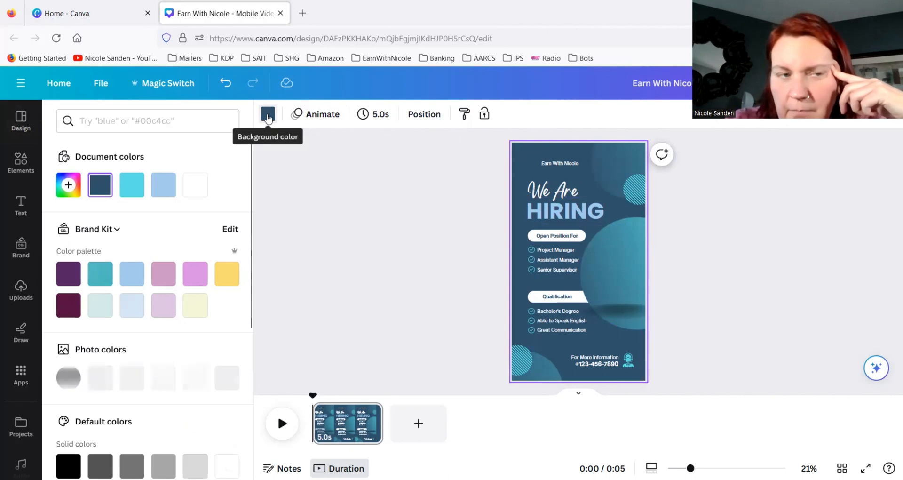
{"action": "left_click", "coordinate": [69, 274]}
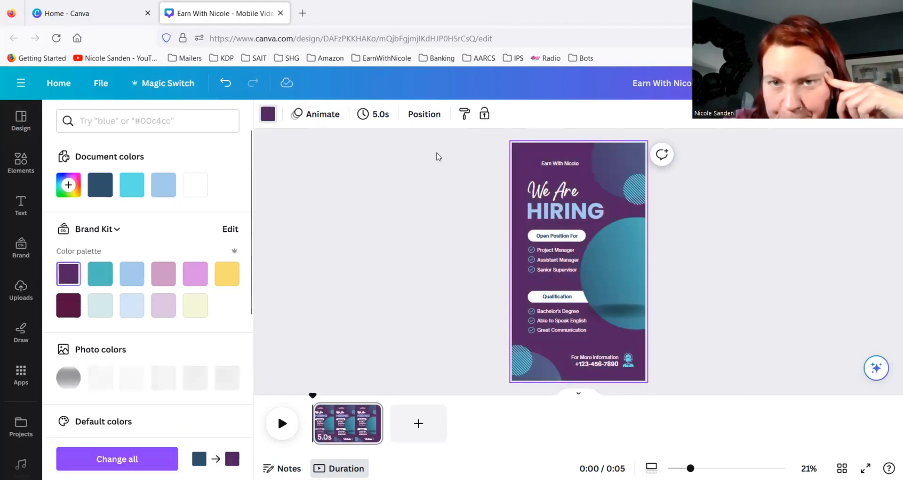
{"action": "left_click", "coordinate": [553, 165]}
{"action": "left_click", "coordinate": [436, 114]}
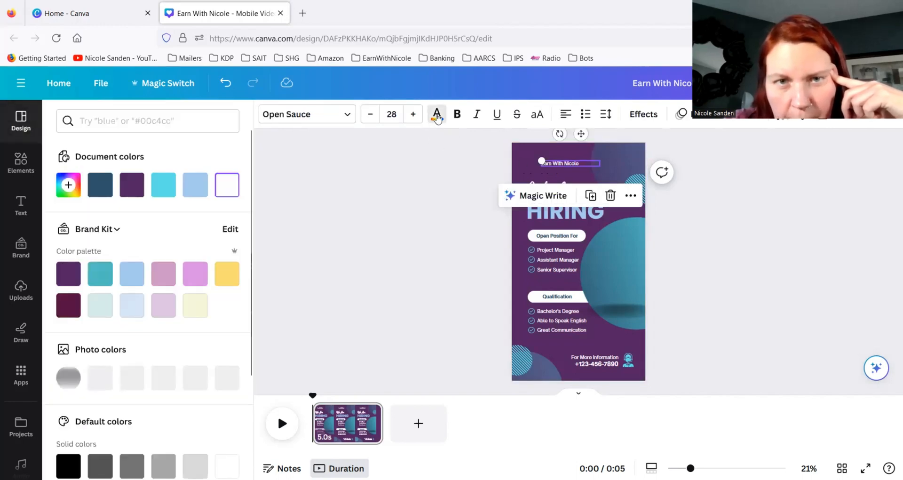
{"action": "left_click", "coordinate": [232, 285]}
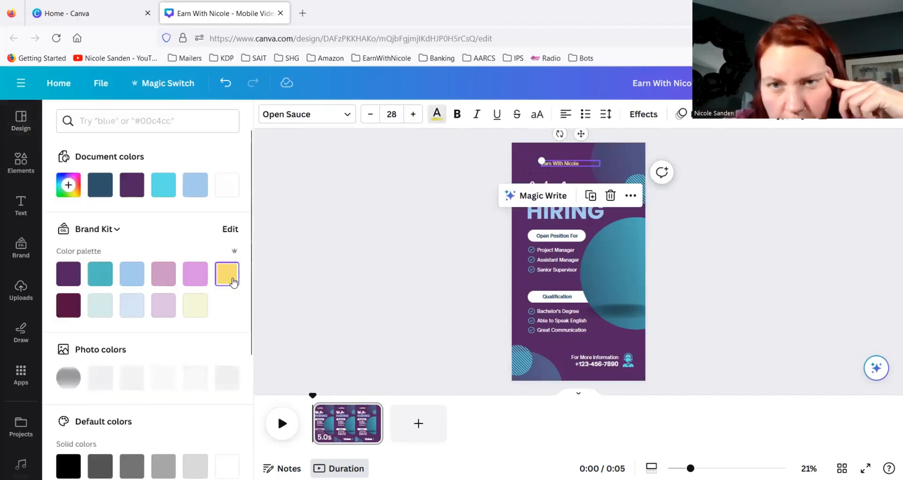
{"action": "left_click", "coordinate": [354, 258]}
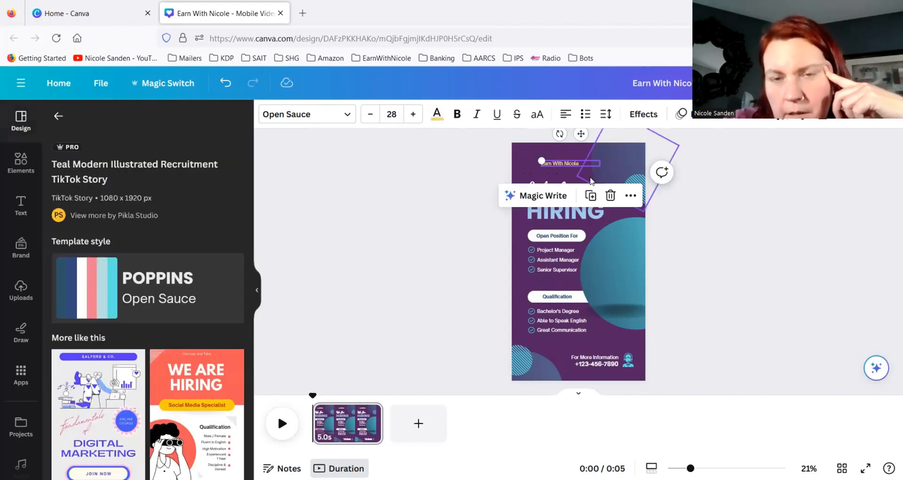
{"action": "left_click", "coordinate": [436, 186]}
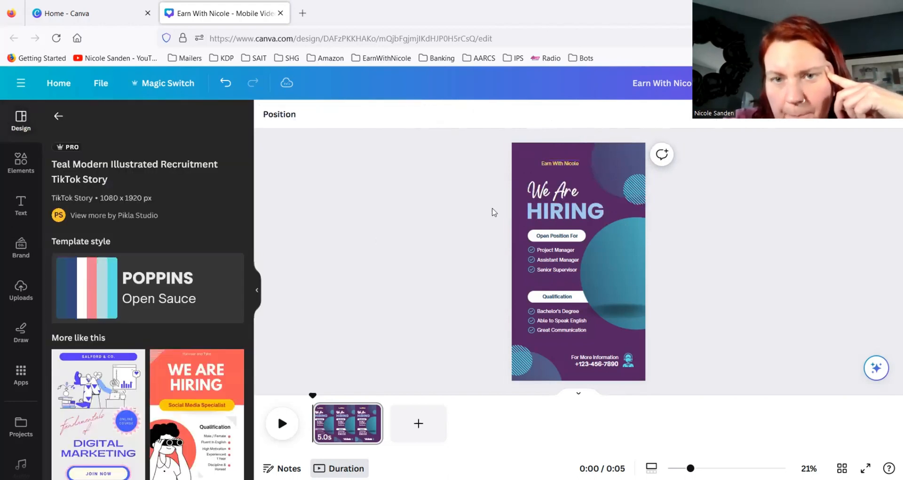
{"action": "left_click", "coordinate": [563, 238]}
{"action": "double_click", "coordinate": [562, 236]}
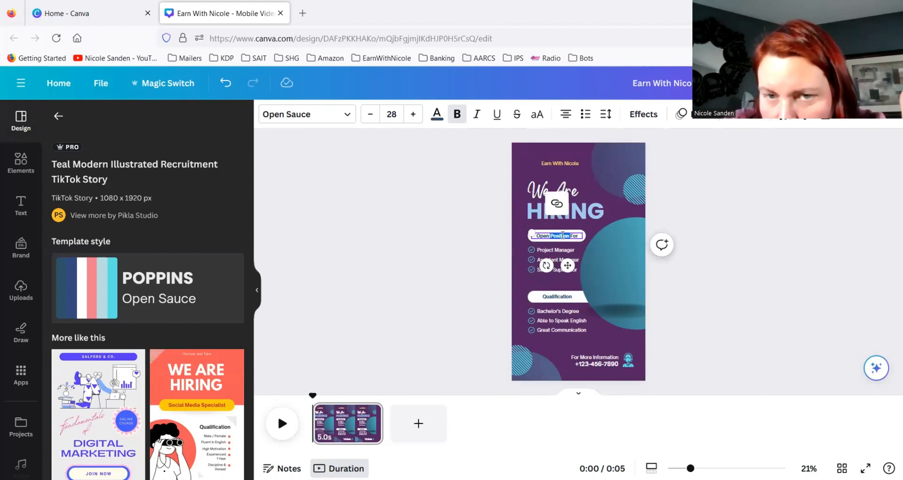
{"action": "triple_click", "coordinate": [562, 235]}
{"action": "left_click", "coordinate": [439, 221]}
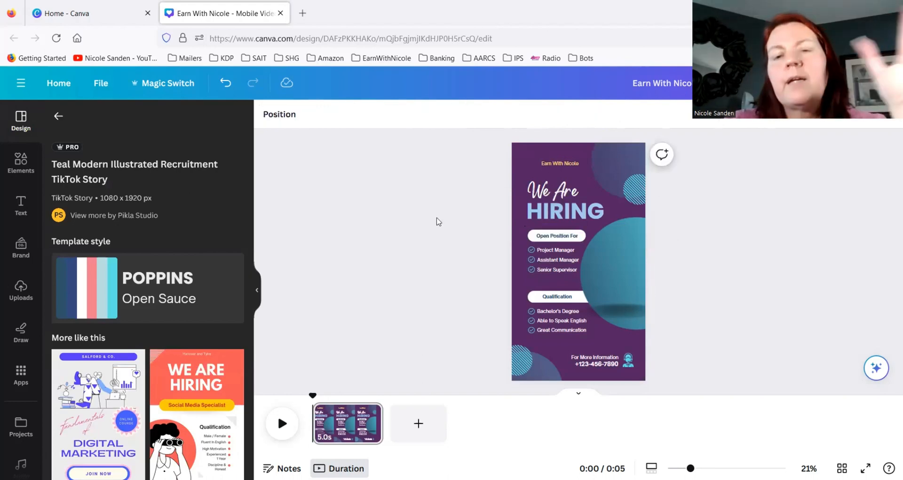
Step: Recolour the large teal gradient circle, replacing dark blue with the Brand Kit's bright pink-purple and cyan with its yellow
{"action": "left_click", "coordinate": [614, 247]}
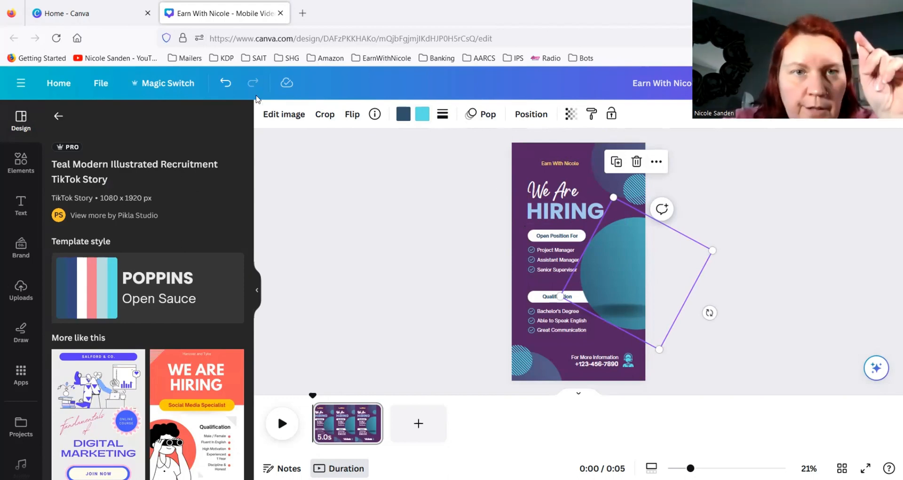
{"action": "left_click", "coordinate": [284, 115]}
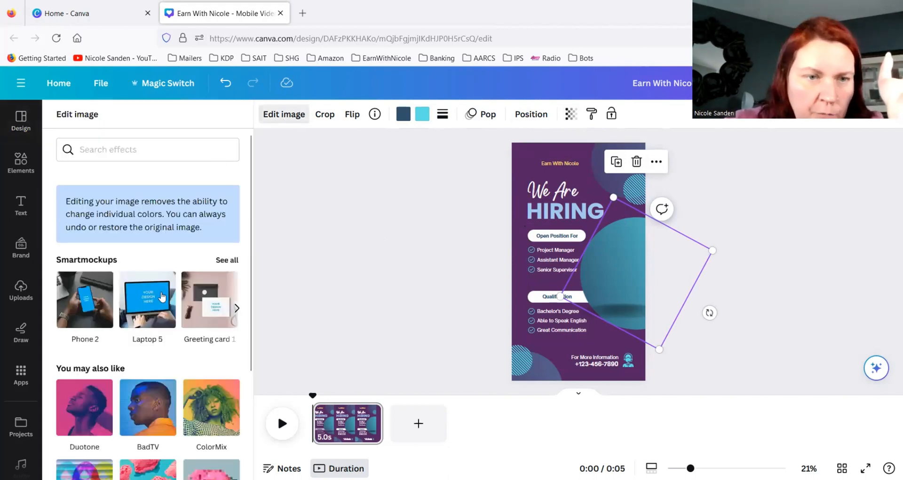
{"action": "scroll", "coordinate": [160, 310], "scroll_direction": "down", "scroll_amount": 2}
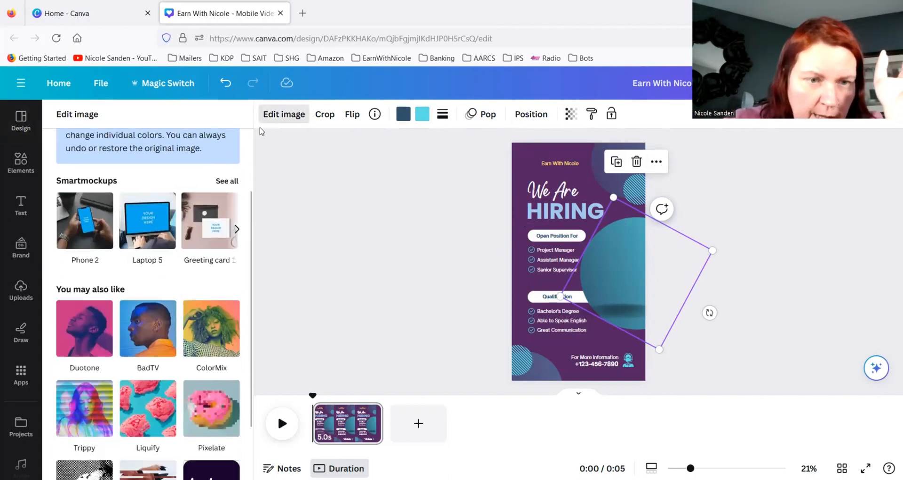
{"action": "scroll", "coordinate": [177, 264], "scroll_direction": "down", "scroll_amount": 2}
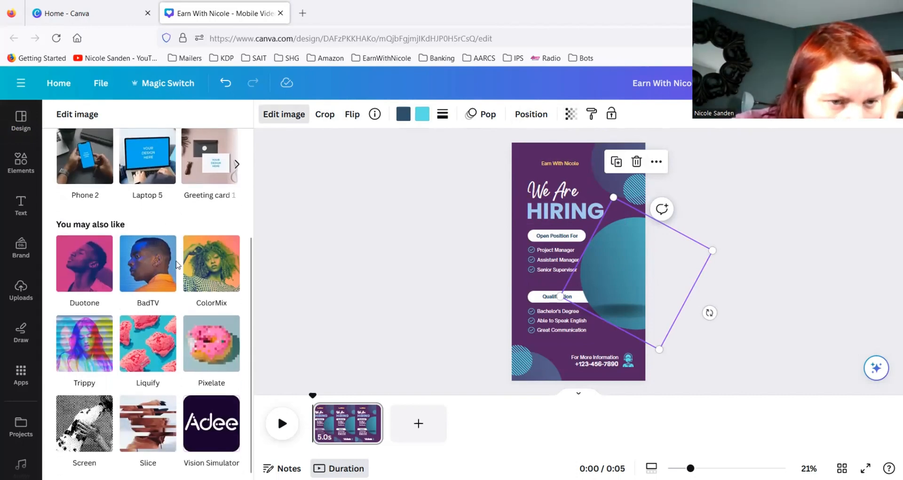
{"action": "scroll", "coordinate": [177, 265], "scroll_direction": "up", "scroll_amount": 4}
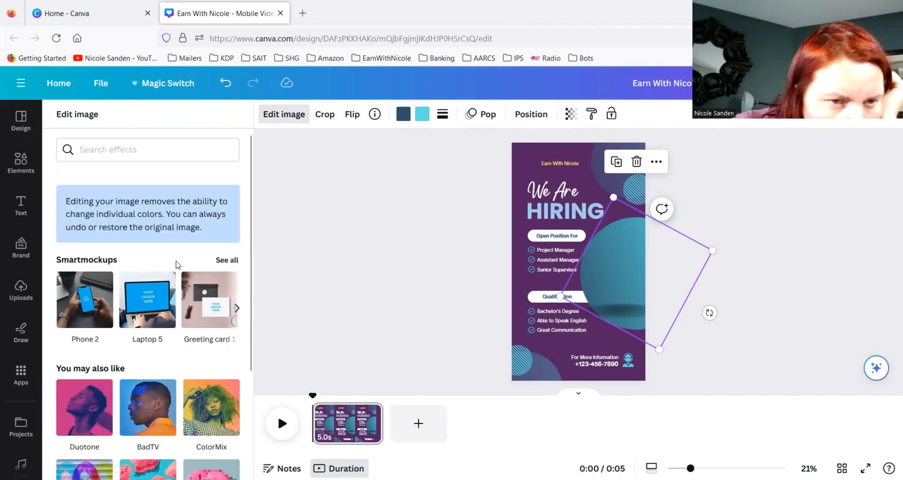
{"action": "left_click", "coordinate": [401, 118]}
{"action": "left_click", "coordinate": [191, 310]}
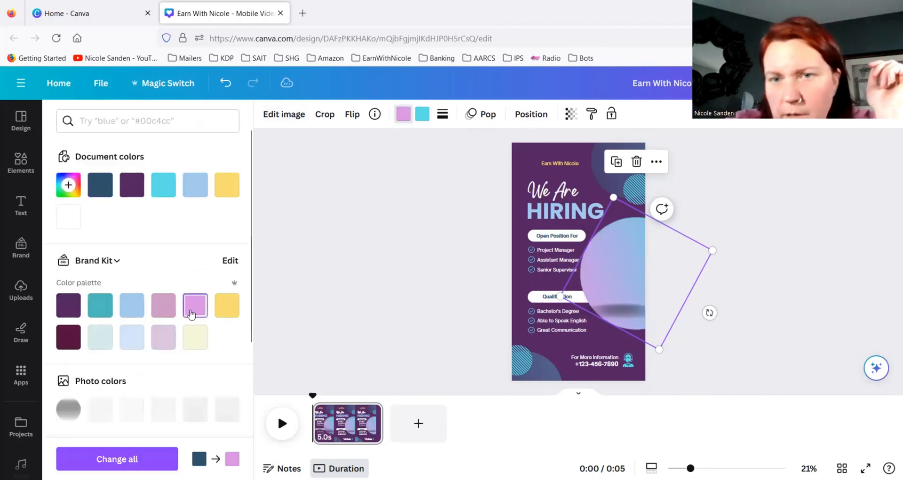
{"action": "left_click", "coordinate": [424, 116]}
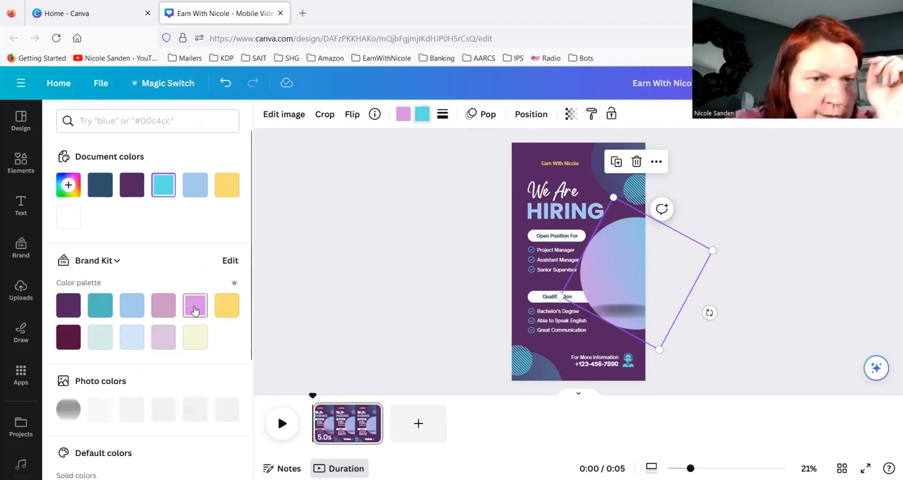
{"action": "left_click", "coordinate": [221, 313]}
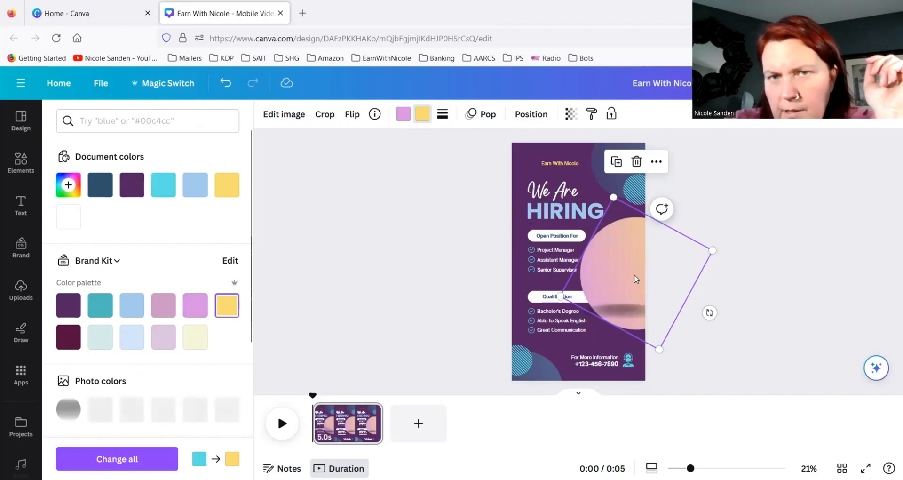
Step: Recolour the small striped circle beside the We Are HIRING heading to the Brand Kit's bright pink-purple
{"action": "left_click", "coordinate": [636, 188]}
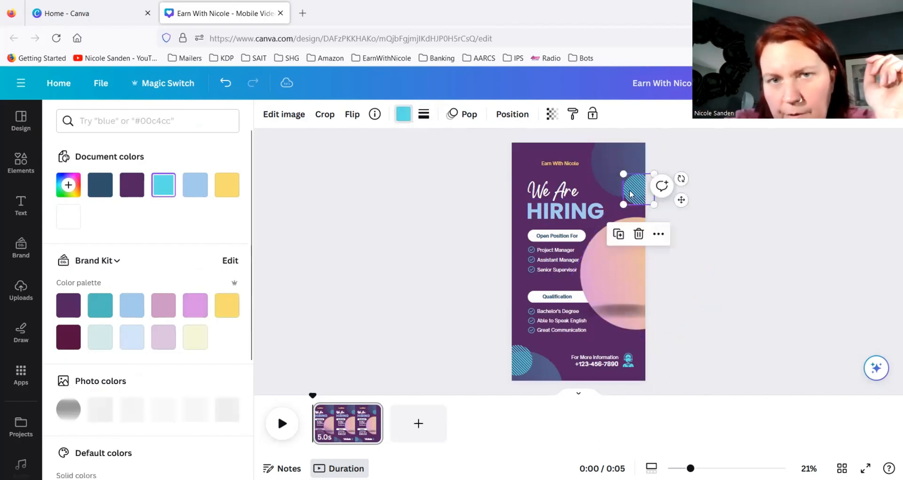
{"action": "left_click", "coordinate": [403, 116]}
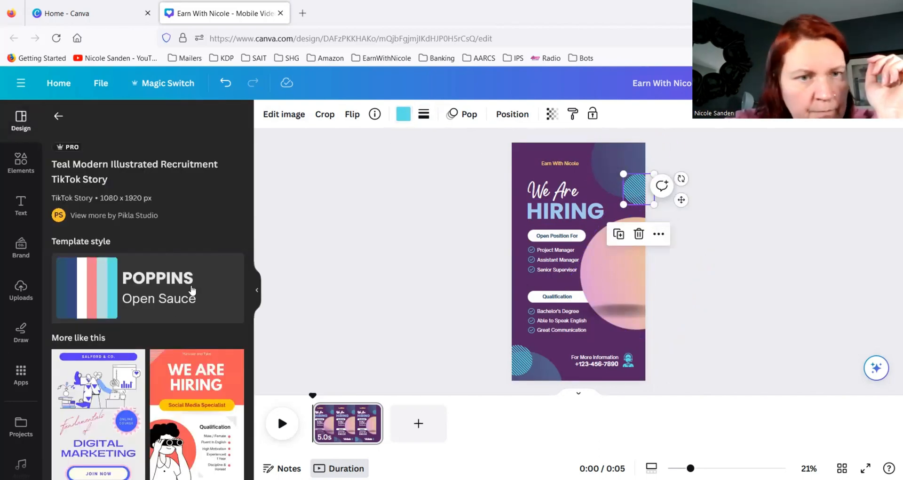
{"action": "left_click", "coordinate": [406, 124]}
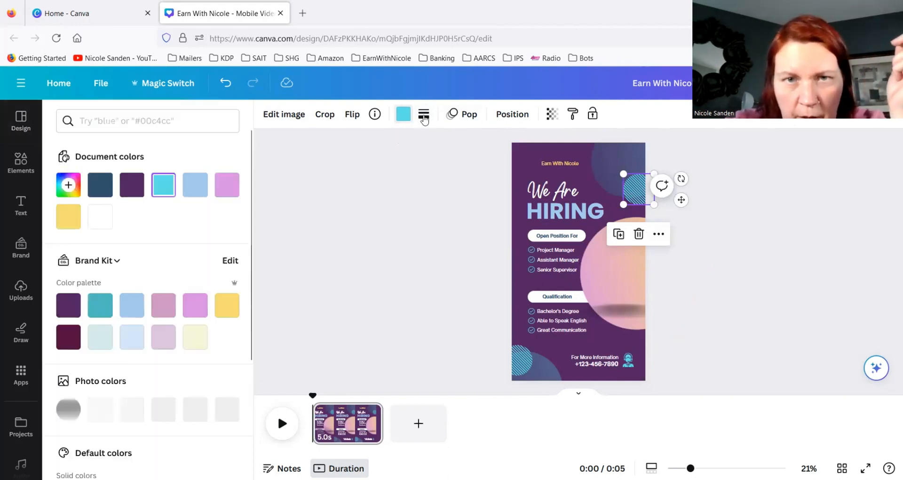
{"action": "left_click", "coordinate": [189, 309]}
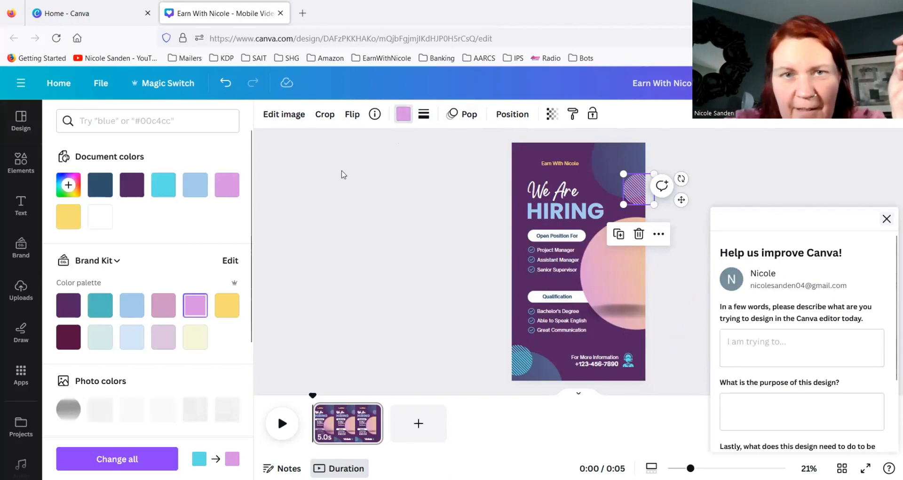
{"action": "left_click", "coordinate": [424, 118]}
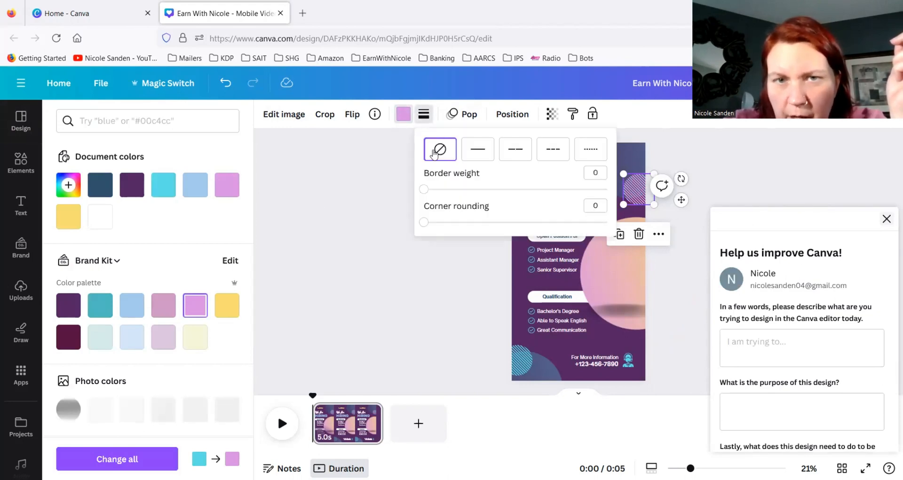
{"action": "left_click", "coordinate": [386, 176]}
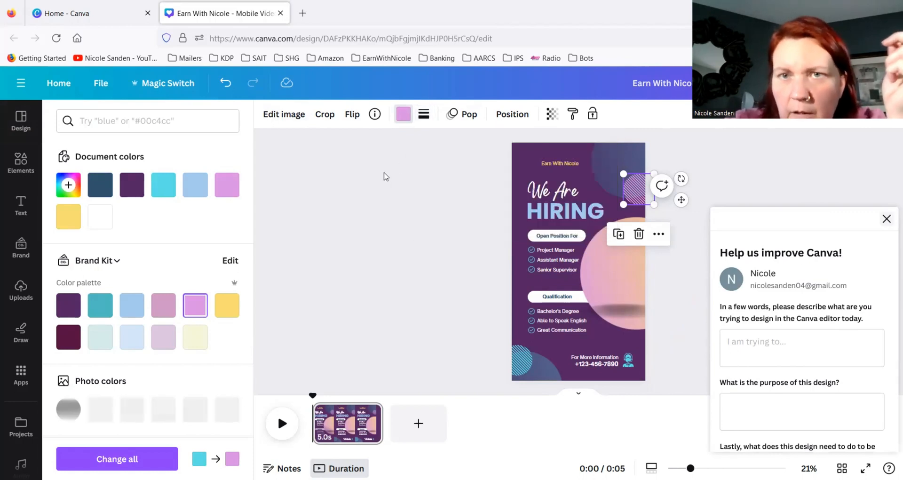
Step: Set the small striped circle's transparency to 53
{"action": "left_click", "coordinate": [553, 119]}
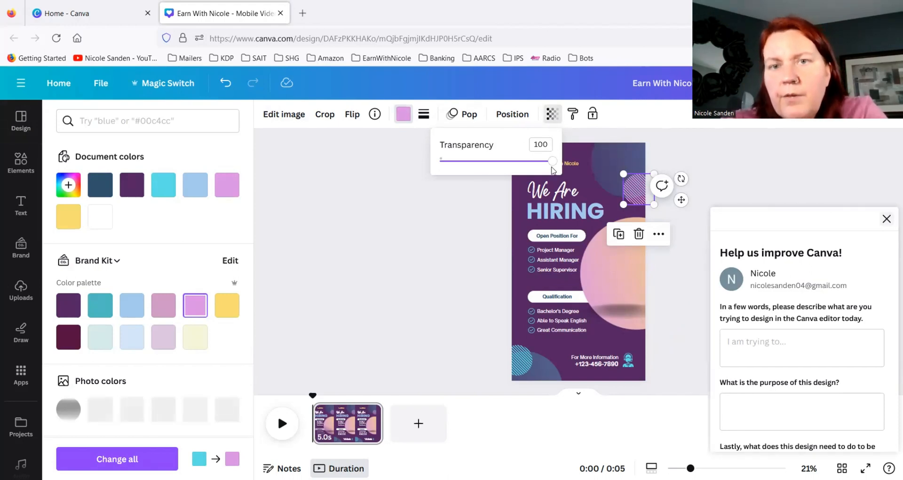
{"action": "left_click_drag", "start_coordinate": [551, 166], "coordinate": [501, 163]}
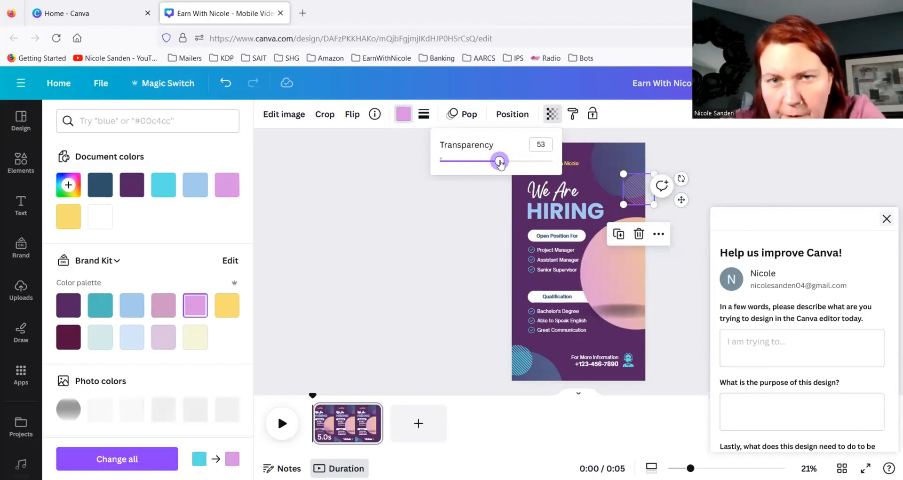
{"action": "left_click", "coordinate": [481, 200]}
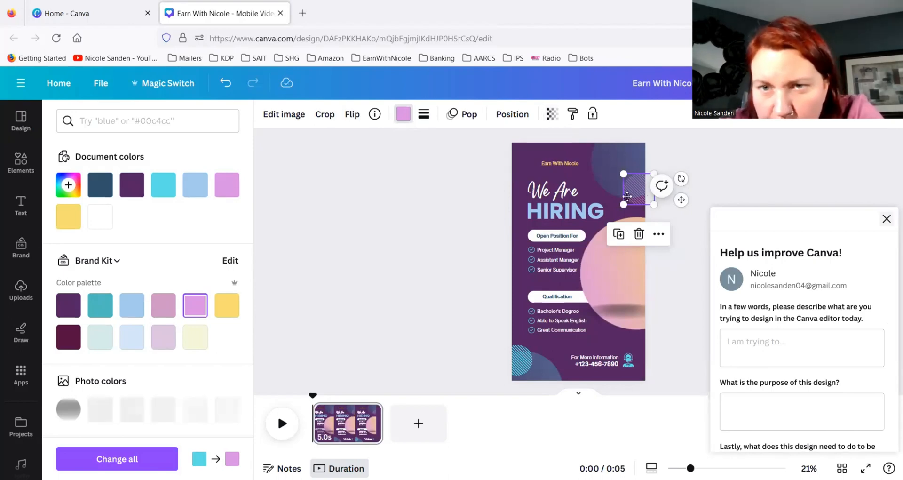
Step: Move the striped circle over the end of the HIRING heading and set its transparency to 84
{"action": "left_click_drag", "start_coordinate": [633, 196], "coordinate": [580, 209]}
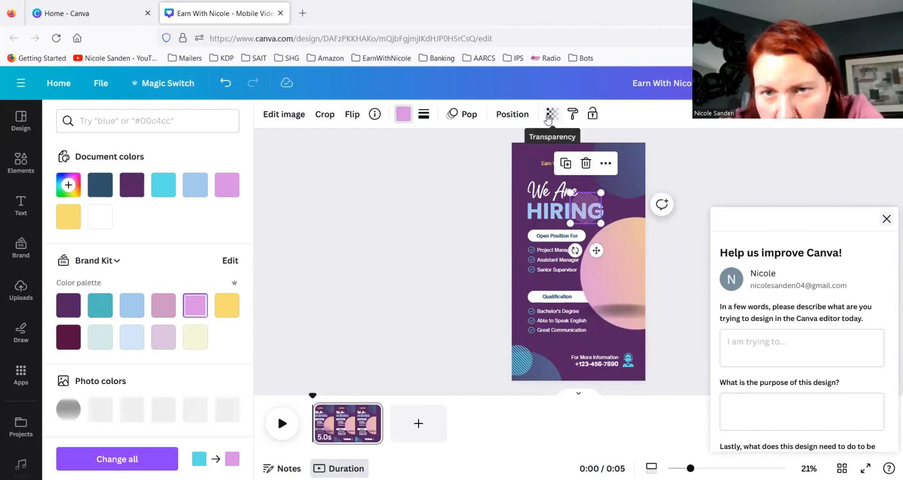
{"action": "left_click", "coordinate": [552, 114]}
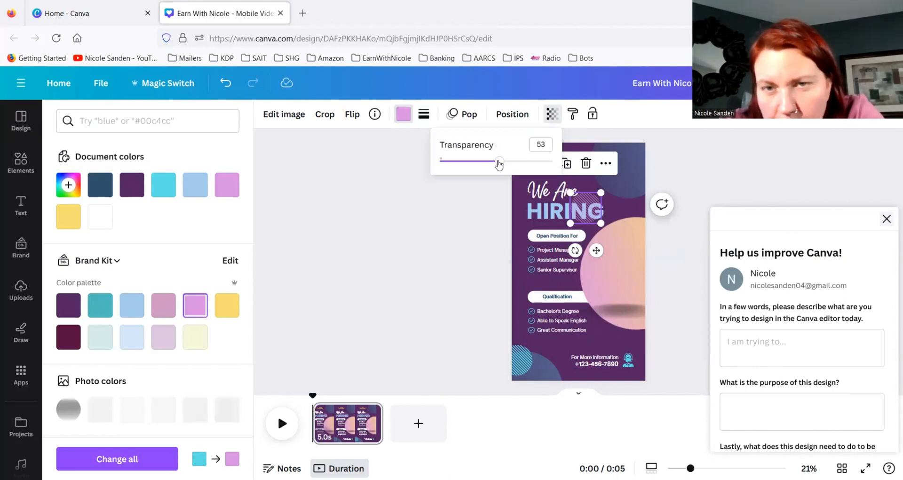
{"action": "left_click_drag", "start_coordinate": [500, 164], "coordinate": [535, 173]}
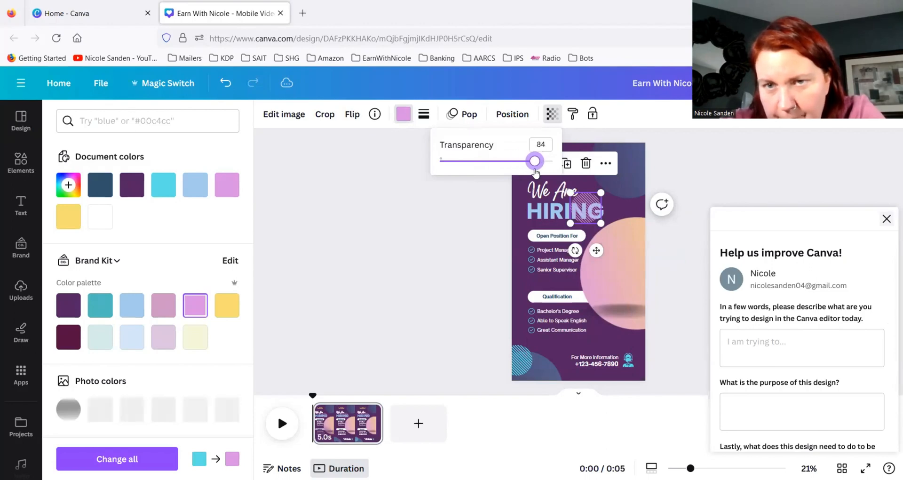
Step: Delete the striped circle from over the HIRING heading and dismiss the feedback survey
{"action": "left_click", "coordinate": [571, 188]}
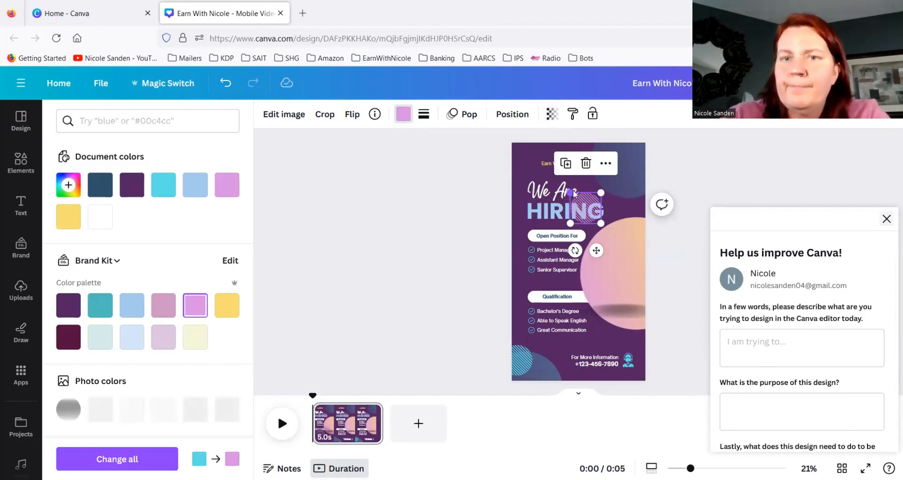
{"action": "key", "text": "Escape"}
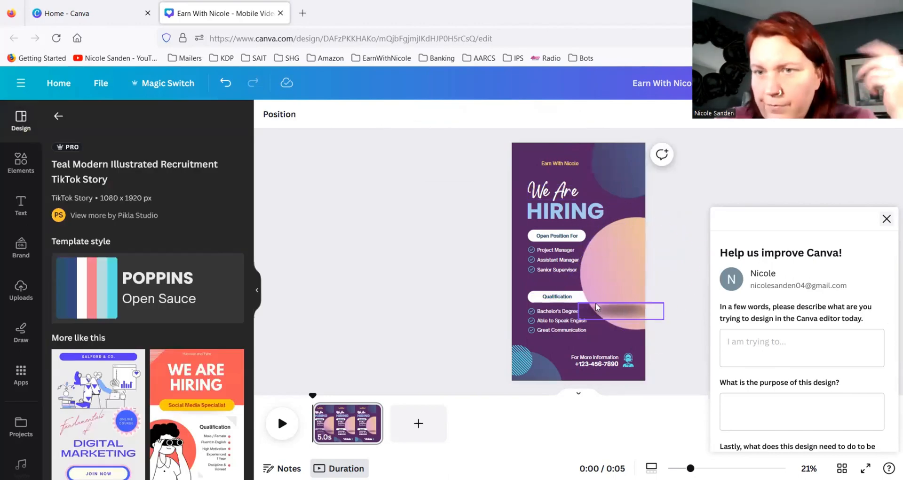
{"action": "left_click", "coordinate": [885, 224]}
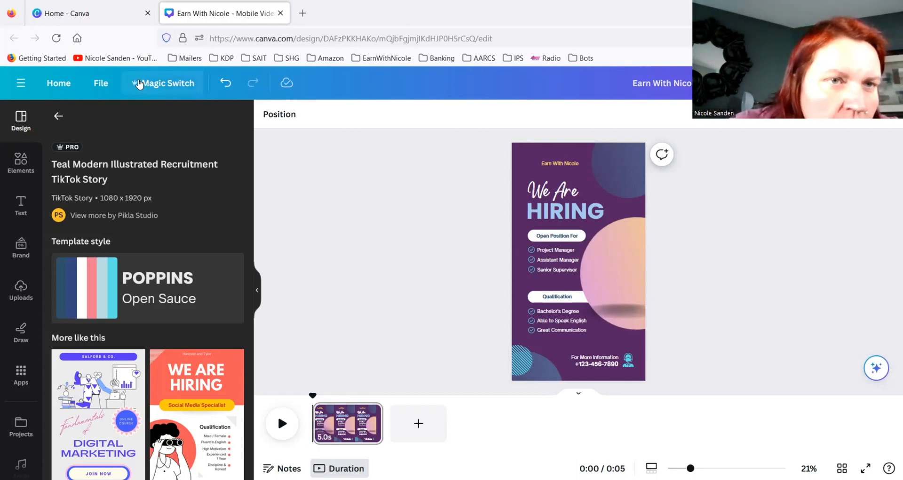
{"action": "left_click", "coordinate": [154, 93]}
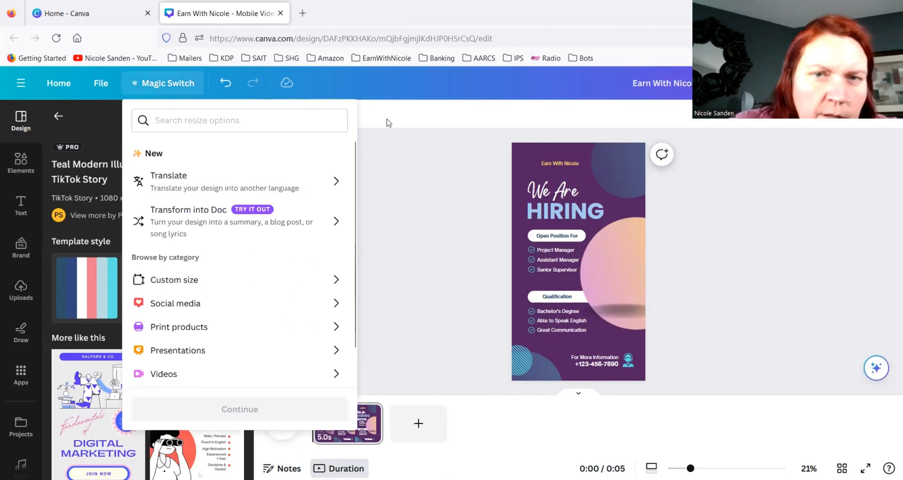
{"action": "left_click", "coordinate": [409, 143]}
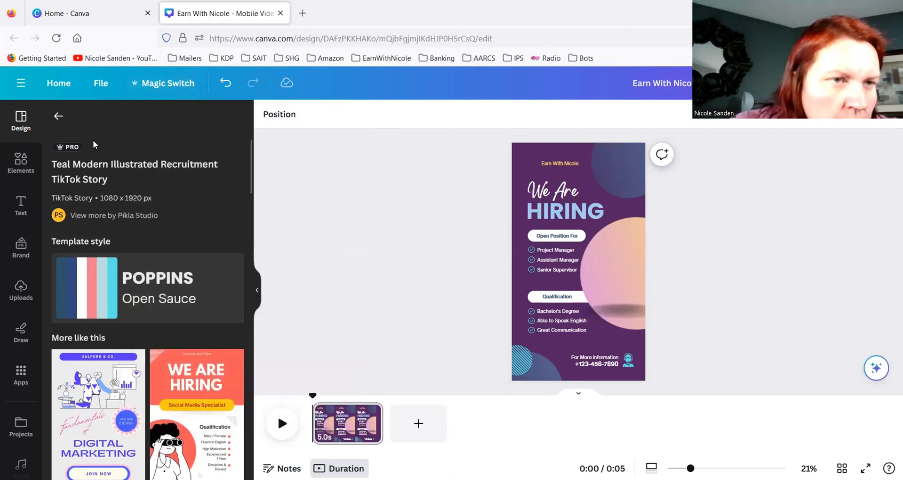
Step: Delete the large pink-yellow gradient circle and both lines of the We Are HIRING heading
{"action": "left_click", "coordinate": [24, 164]}
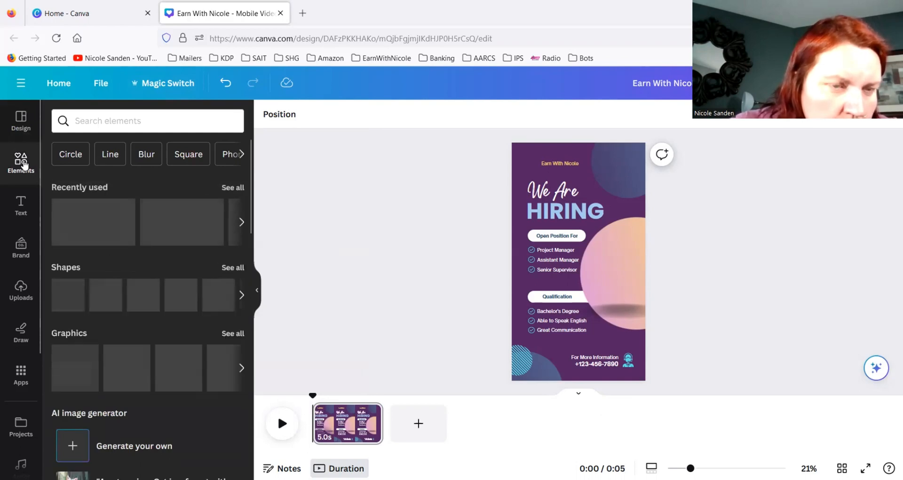
{"action": "scroll", "coordinate": [181, 250], "scroll_direction": "down", "scroll_amount": 8}
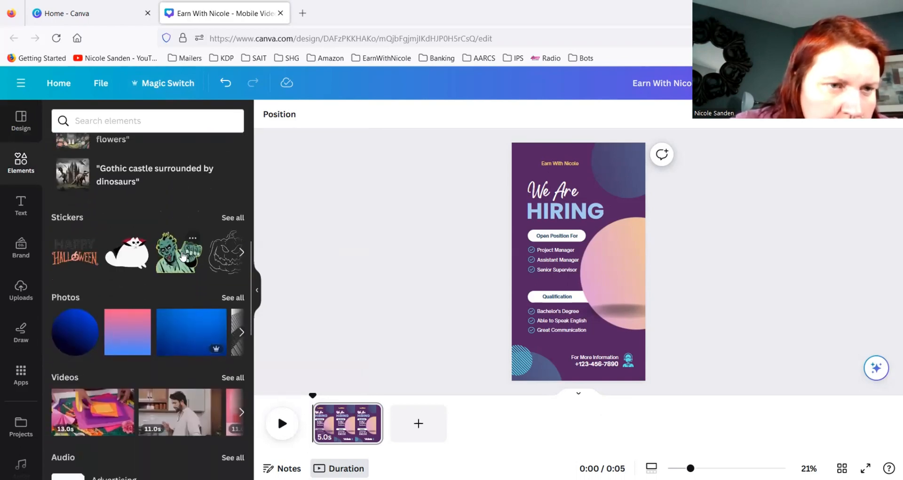
{"action": "scroll", "coordinate": [183, 256], "scroll_direction": "down", "scroll_amount": 3}
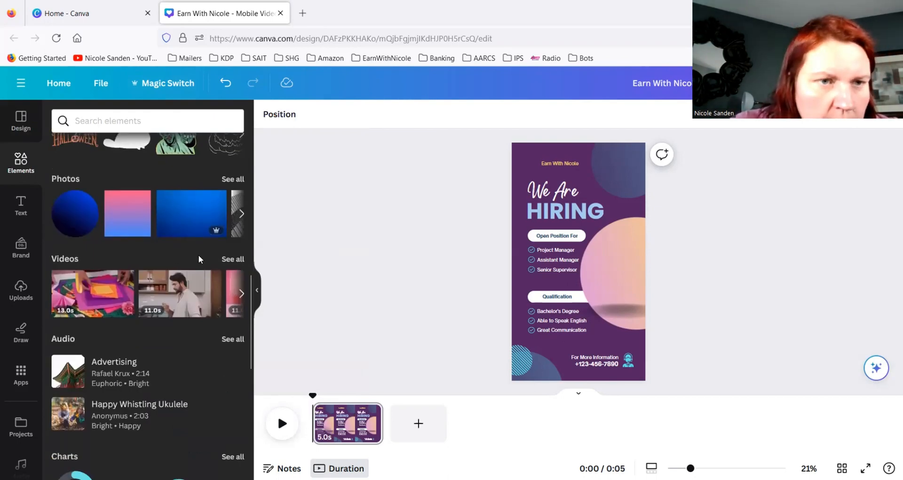
{"action": "left_click", "coordinate": [621, 268]}
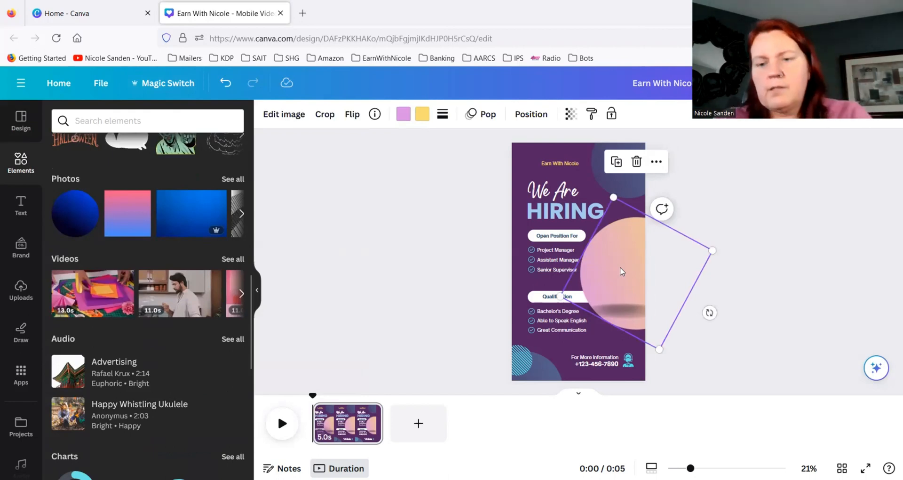
{"action": "key", "text": "Delete"}
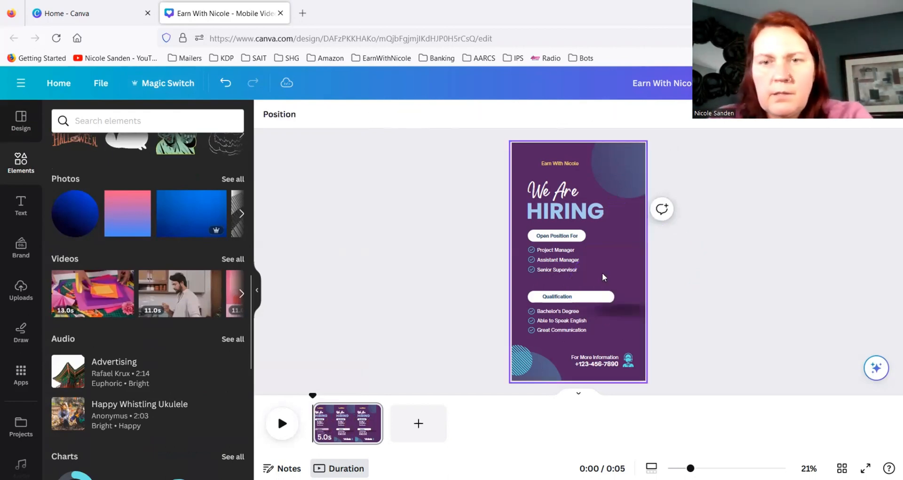
{"action": "left_click", "coordinate": [551, 210]}
{"action": "key", "text": "Delete"}
{"action": "left_click", "coordinate": [552, 191]}
{"action": "key", "text": "Delete"}
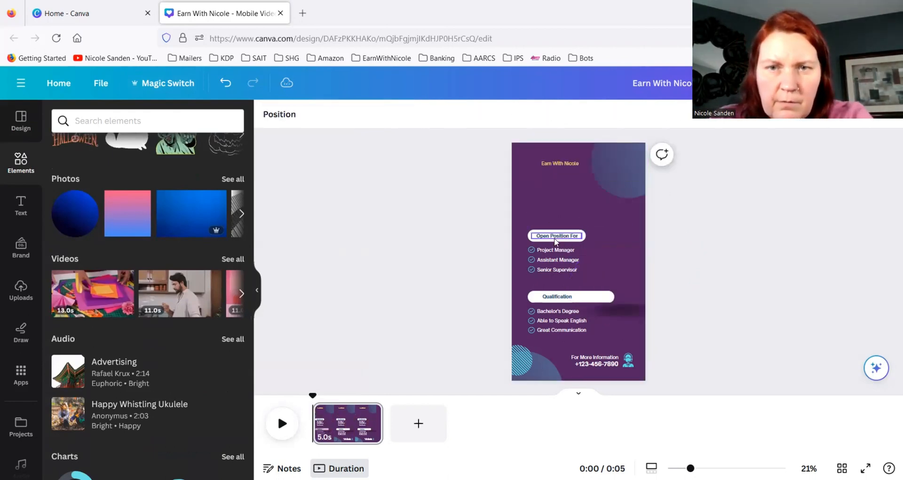
Step: Delete the Open Position For label together with its white pill background
{"action": "left_click", "coordinate": [555, 238]}
{"action": "key", "text": "Delete"}
{"action": "left_click", "coordinate": [556, 238]}
{"action": "key", "text": "Delete"}
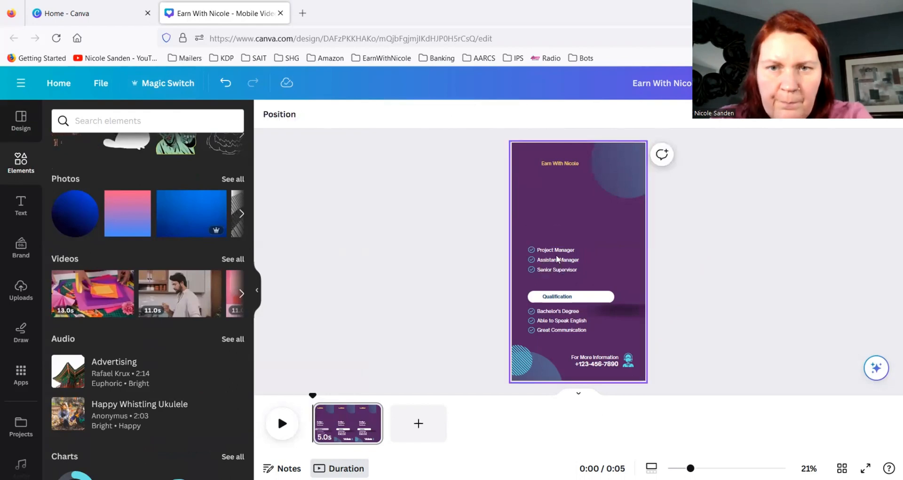
Step: Delete the Project Manager, Assistant Manager and Senior Supervisor lines along with their three checkmark icons
{"action": "left_click", "coordinate": [558, 260]}
{"action": "key", "text": "Delete"}
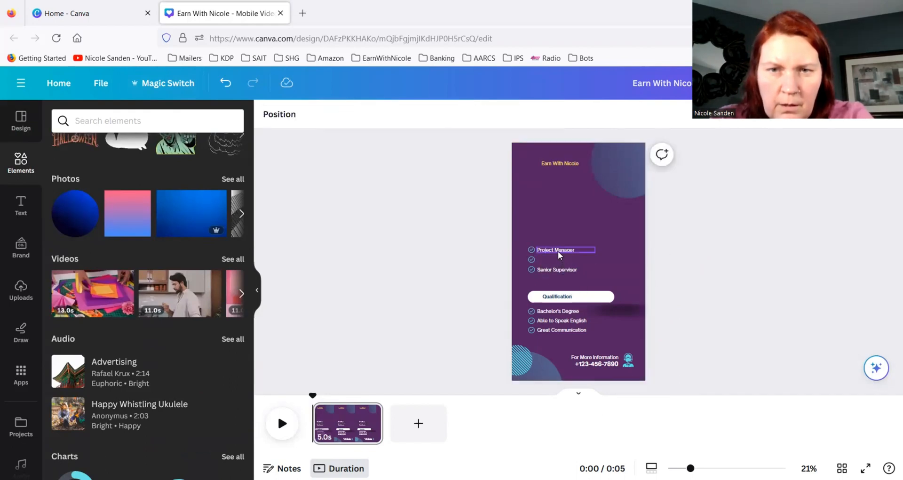
{"action": "left_click", "coordinate": [558, 250]}
{"action": "key", "text": "Delete"}
{"action": "left_click", "coordinate": [559, 267]}
{"action": "key", "text": "Delete"}
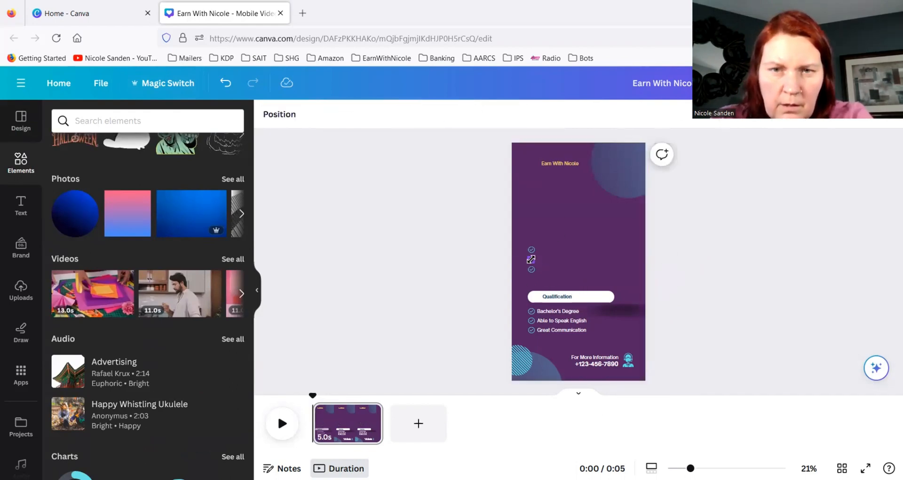
{"action": "left_click", "coordinate": [532, 258]}
{"action": "key", "text": "Delete"}
{"action": "left_click", "coordinate": [530, 251]}
{"action": "key", "text": "Delete"}
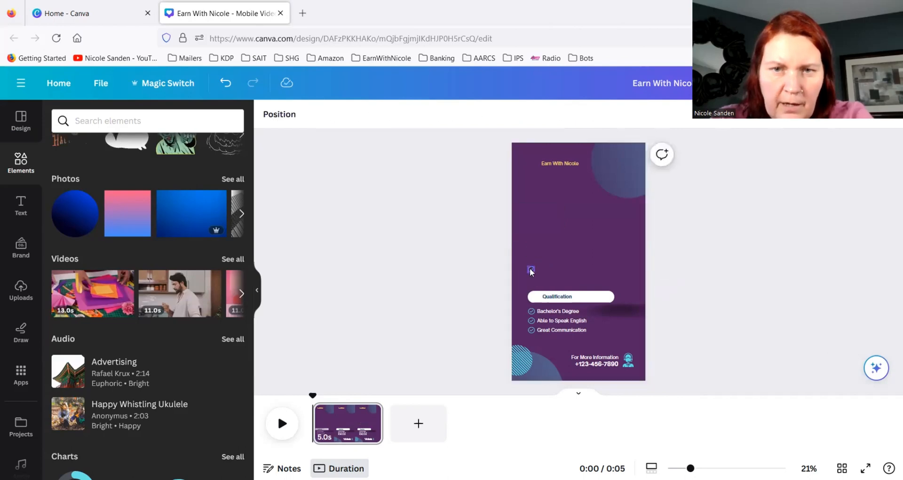
{"action": "left_click", "coordinate": [531, 271]}
{"action": "key", "text": "Delete"}
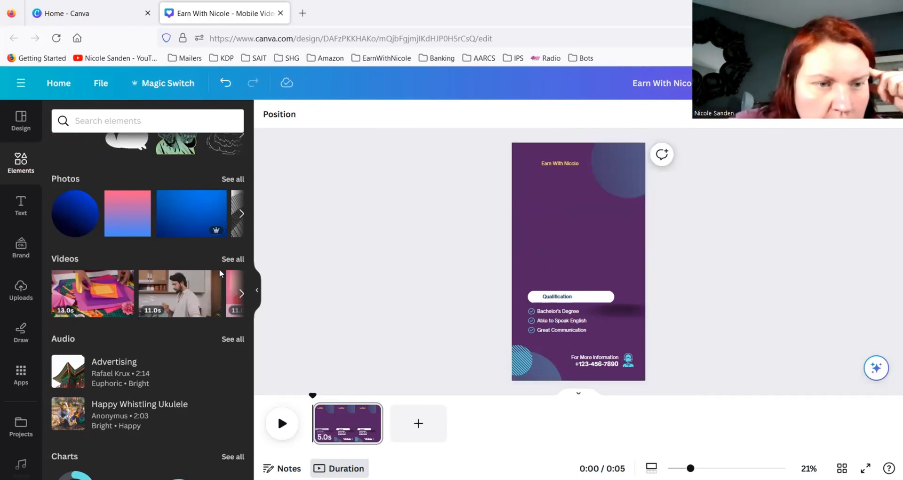
Step: Look through the design elements on offer, including stickers, tables, frames and grids, and the template details
{"action": "scroll", "coordinate": [220, 269], "scroll_direction": "down", "scroll_amount": 3}
{"action": "scroll", "coordinate": [219, 272], "scroll_direction": "down", "scroll_amount": 5}
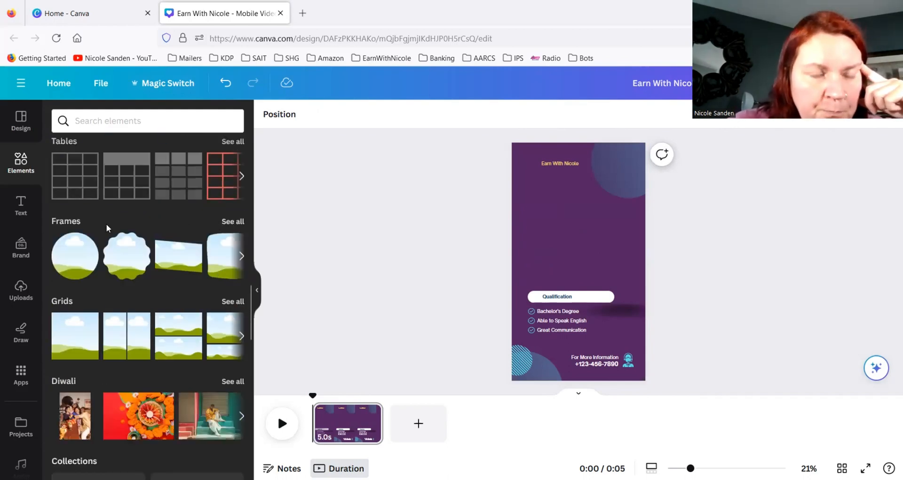
{"action": "scroll", "coordinate": [113, 220], "scroll_direction": "up", "scroll_amount": 8}
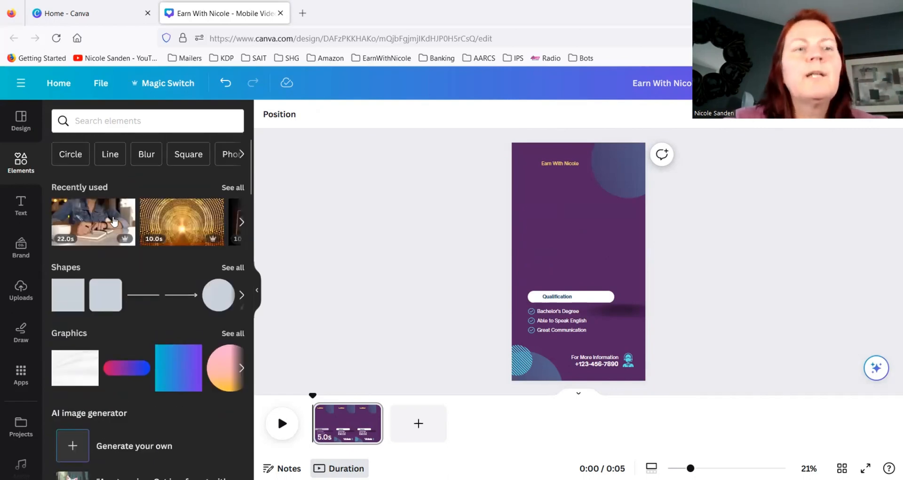
{"action": "left_click", "coordinate": [21, 122]}
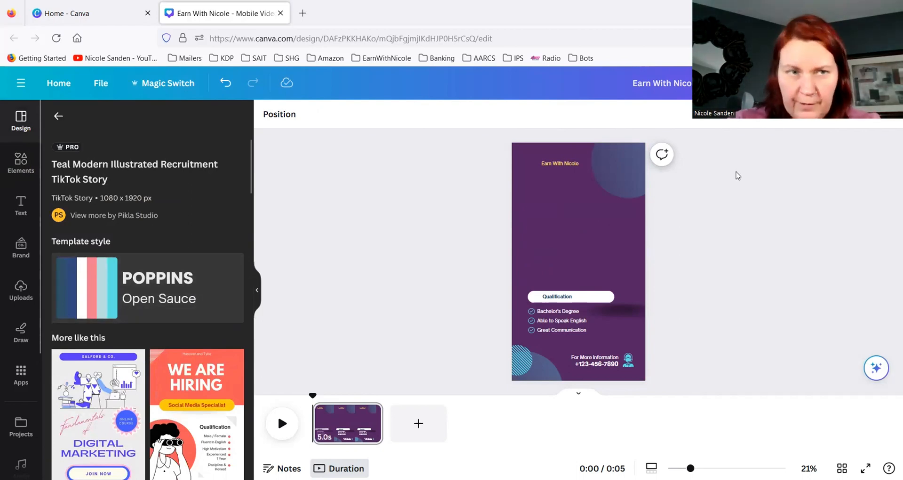
{"action": "left_click", "coordinate": [18, 164]}
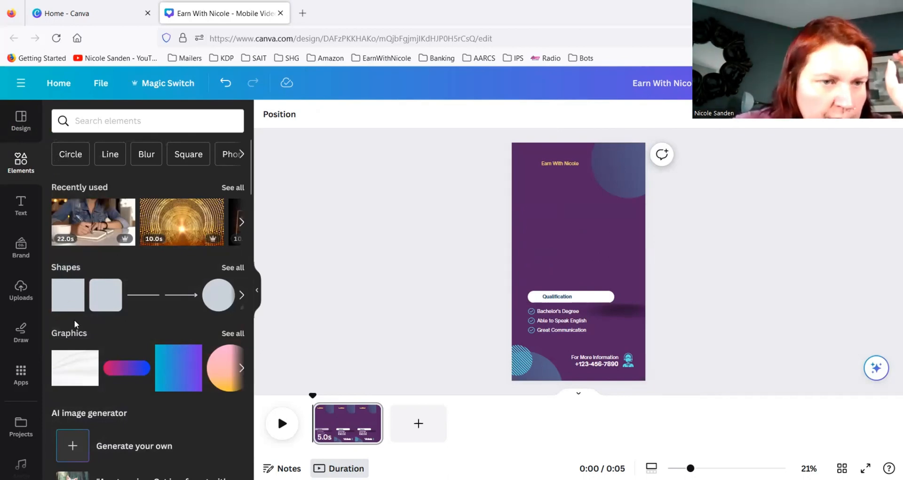
{"action": "scroll", "coordinate": [81, 335], "scroll_direction": "down", "scroll_amount": 7}
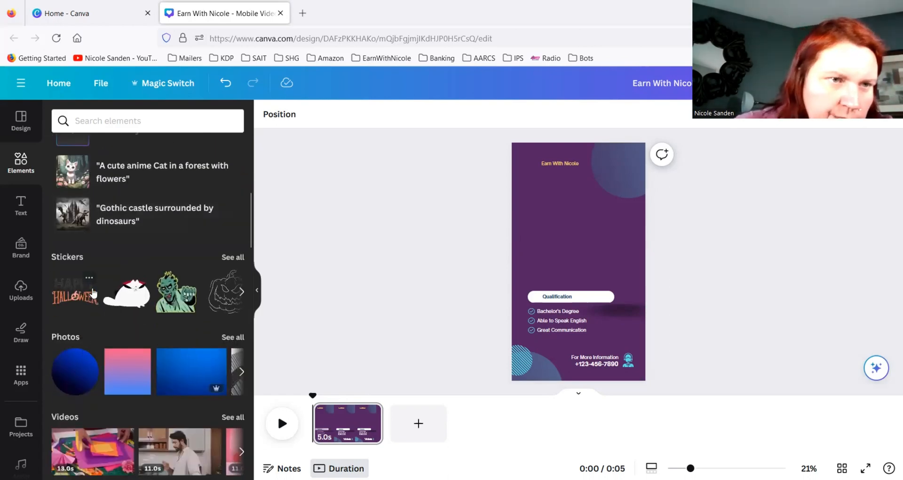
Step: Examine the available text styles, brand assets, uploads, drawing tools, apps and saved projects
{"action": "left_click", "coordinate": [21, 207]}
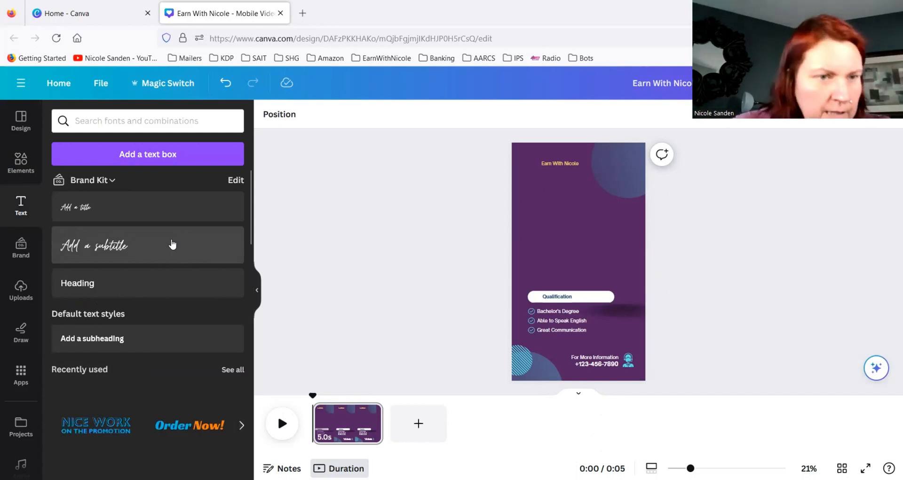
{"action": "left_click", "coordinate": [20, 246]}
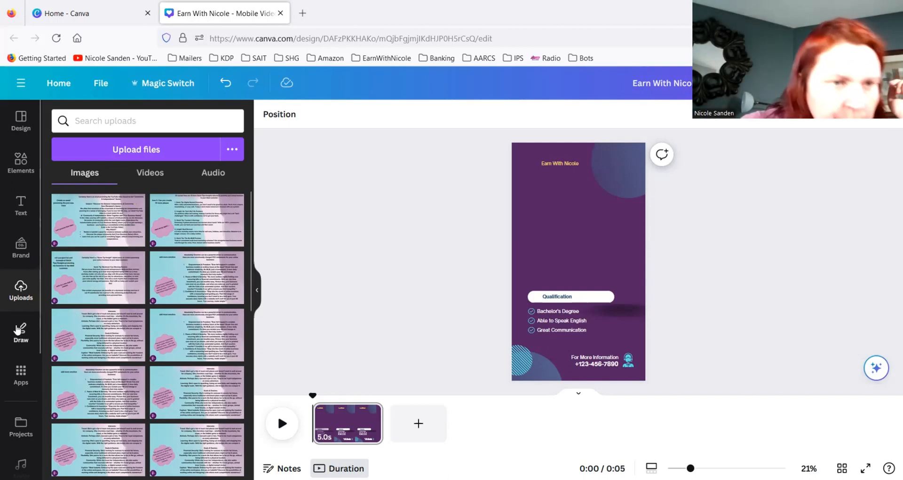
{"action": "left_click", "coordinate": [29, 338]}
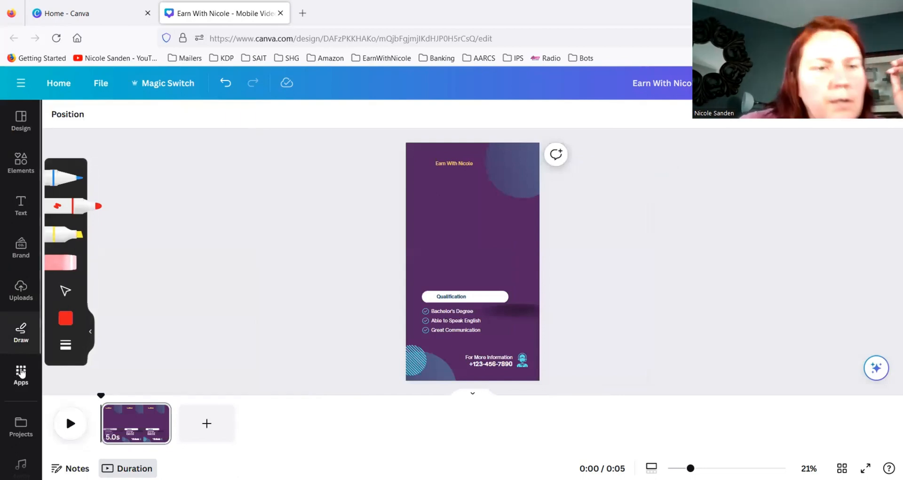
{"action": "left_click", "coordinate": [21, 372]}
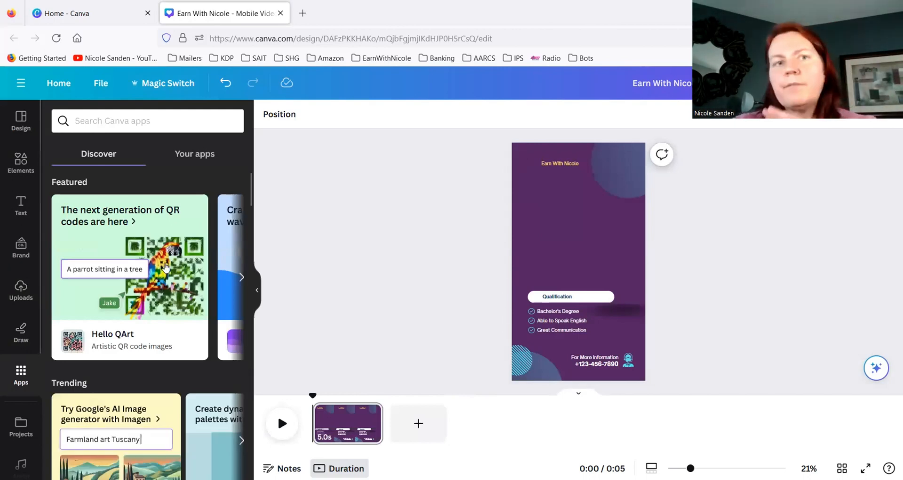
{"action": "scroll", "coordinate": [165, 266], "scroll_direction": "down", "scroll_amount": 5}
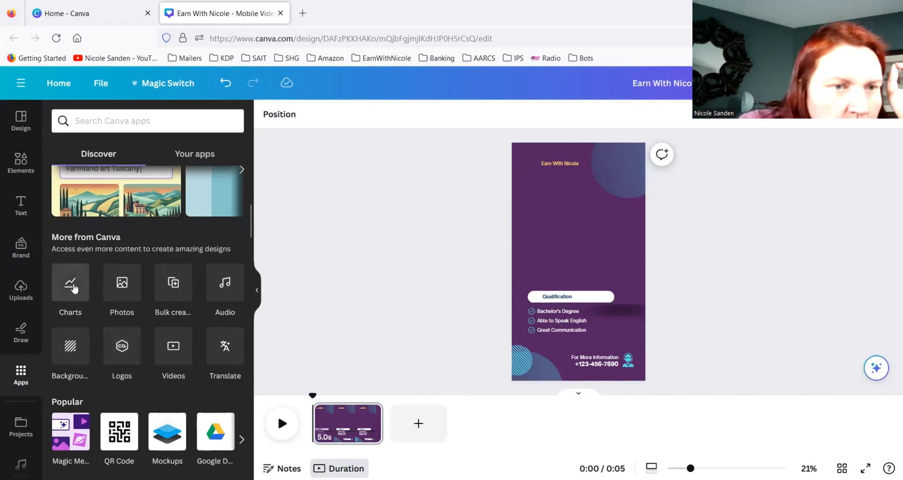
{"action": "scroll", "coordinate": [96, 292], "scroll_direction": "down", "scroll_amount": 5}
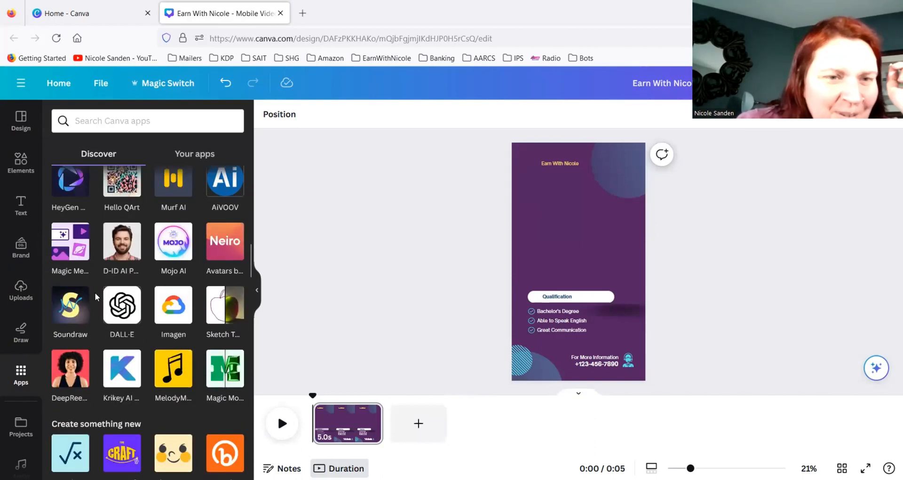
{"action": "scroll", "coordinate": [47, 399], "scroll_direction": "down", "scroll_amount": 4}
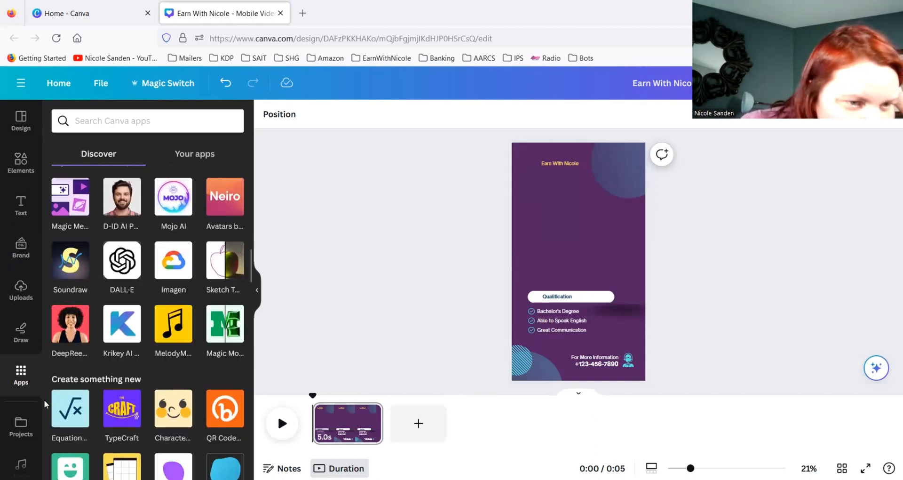
{"action": "scroll", "coordinate": [10, 391], "scroll_direction": "down", "scroll_amount": 2}
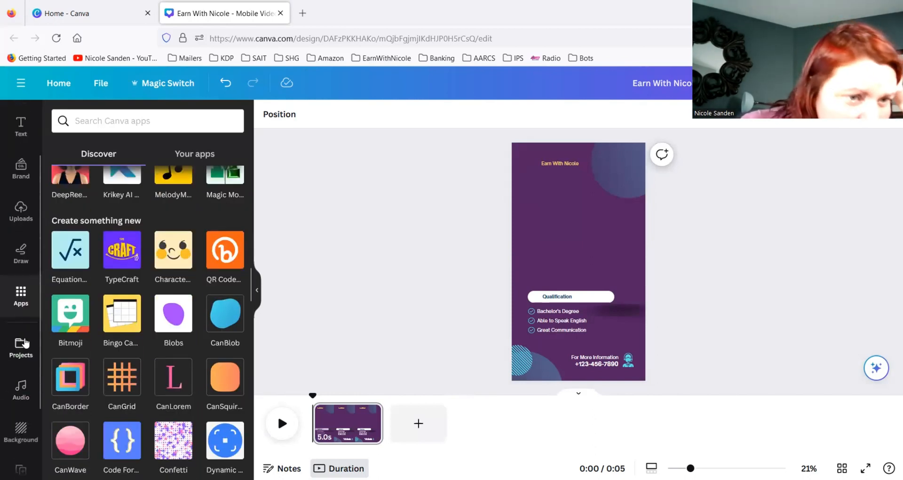
{"action": "left_click", "coordinate": [24, 344]}
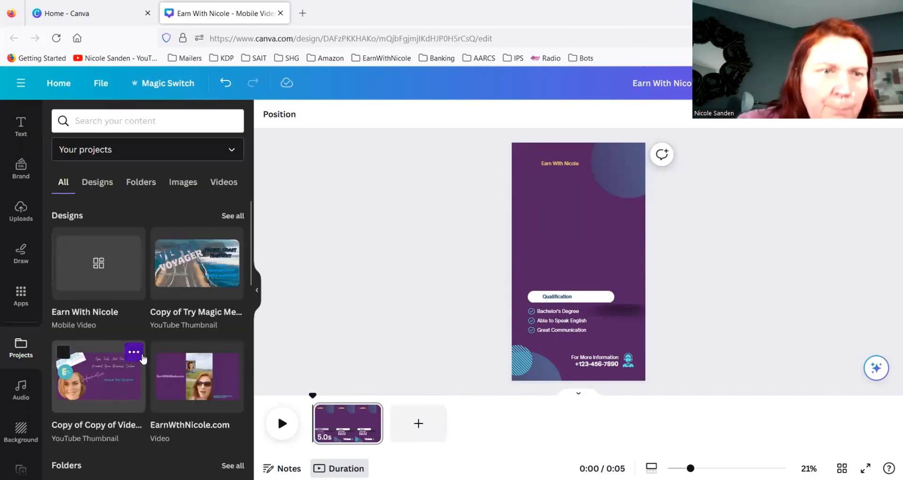
{"action": "scroll", "coordinate": [8, 273], "scroll_direction": "up", "scroll_amount": 2}
Step: Place a circular photo frame in the empty area above the Qualification label
{"action": "left_click", "coordinate": [20, 172]}
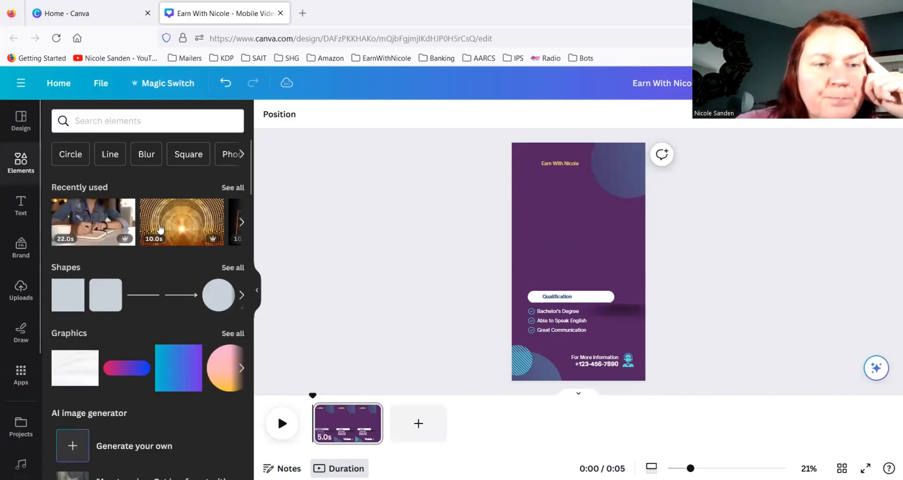
{"action": "scroll", "coordinate": [154, 242], "scroll_direction": "down", "scroll_amount": 5}
{"action": "scroll", "coordinate": [154, 242], "scroll_direction": "down", "scroll_amount": 8}
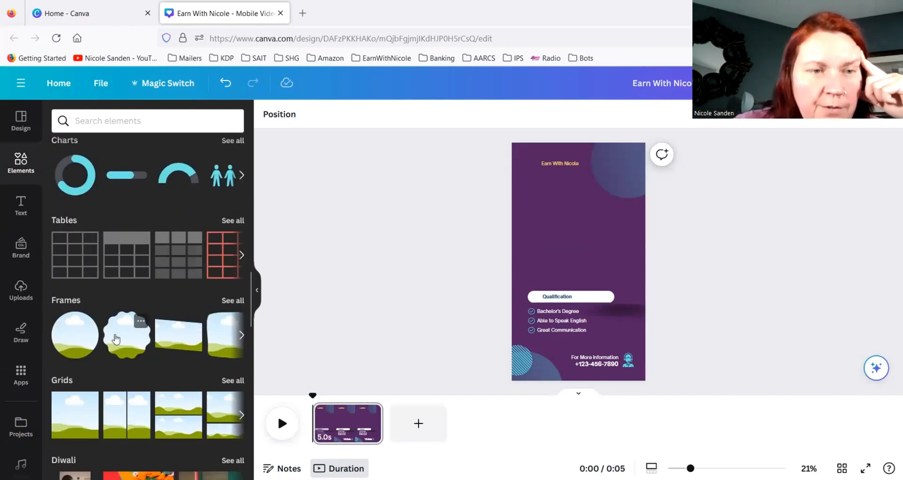
{"action": "left_click_drag", "start_coordinate": [75, 339], "coordinate": [554, 224]}
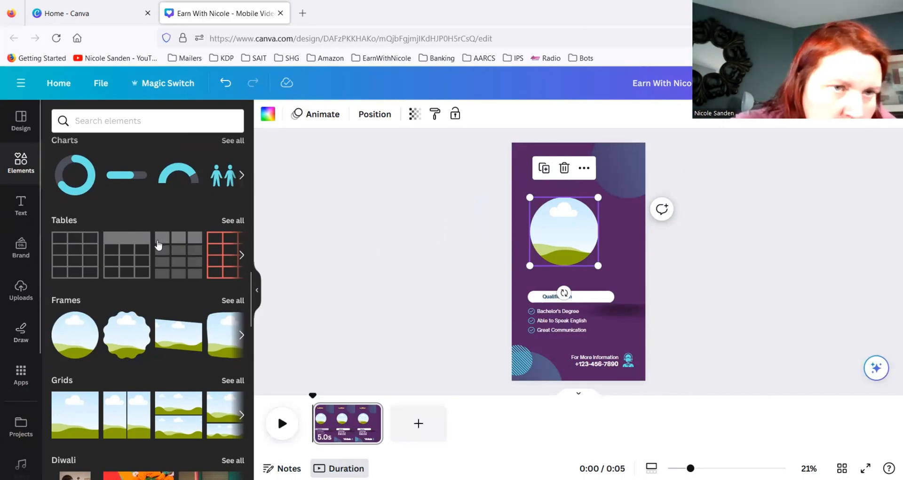
Step: Find the photo collection among the design elements and search it for "cat"
{"action": "scroll", "coordinate": [158, 245], "scroll_direction": "down", "scroll_amount": 1}
{"action": "scroll", "coordinate": [158, 244], "scroll_direction": "down", "scroll_amount": 3}
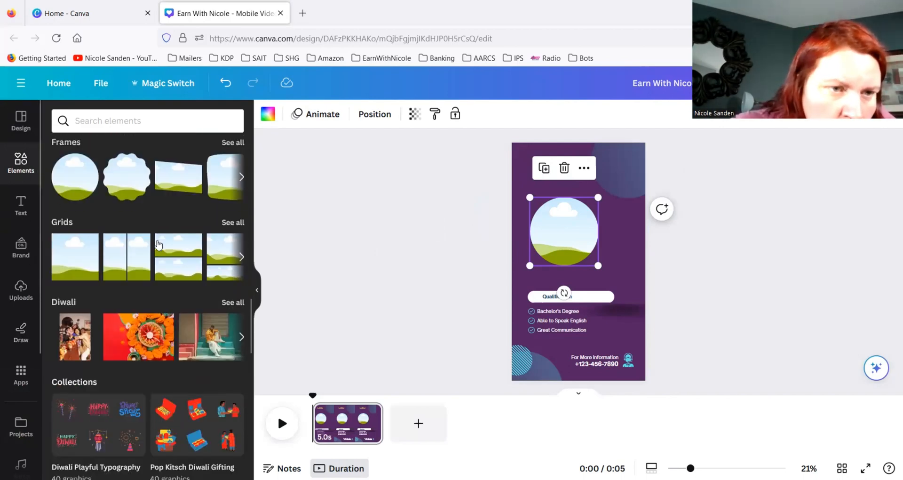
{"action": "scroll", "coordinate": [158, 245], "scroll_direction": "up", "scroll_amount": 5}
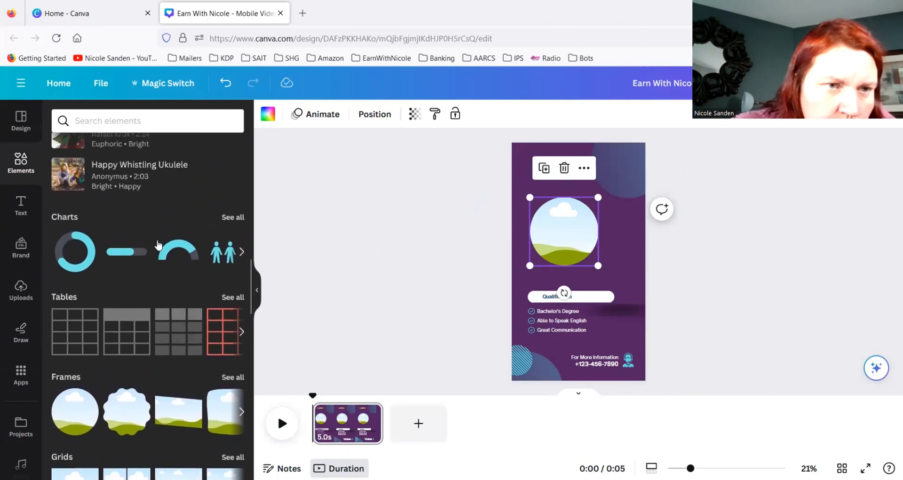
{"action": "scroll", "coordinate": [157, 245], "scroll_direction": "up", "scroll_amount": 5}
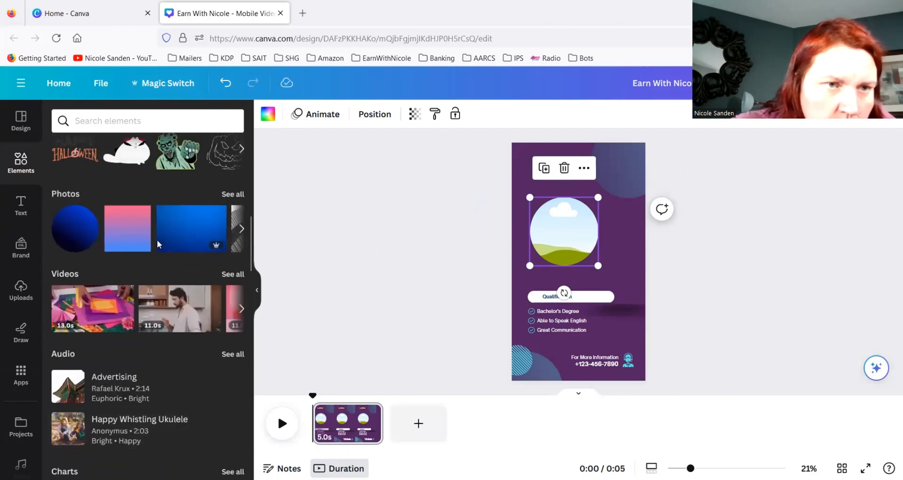
{"action": "left_click", "coordinate": [232, 257]}
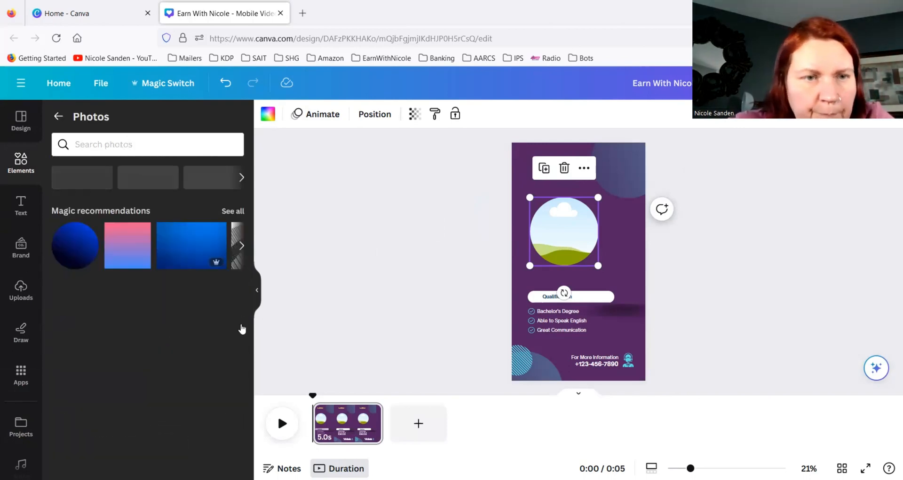
{"action": "scroll", "coordinate": [191, 304], "scroll_direction": "down", "scroll_amount": 5}
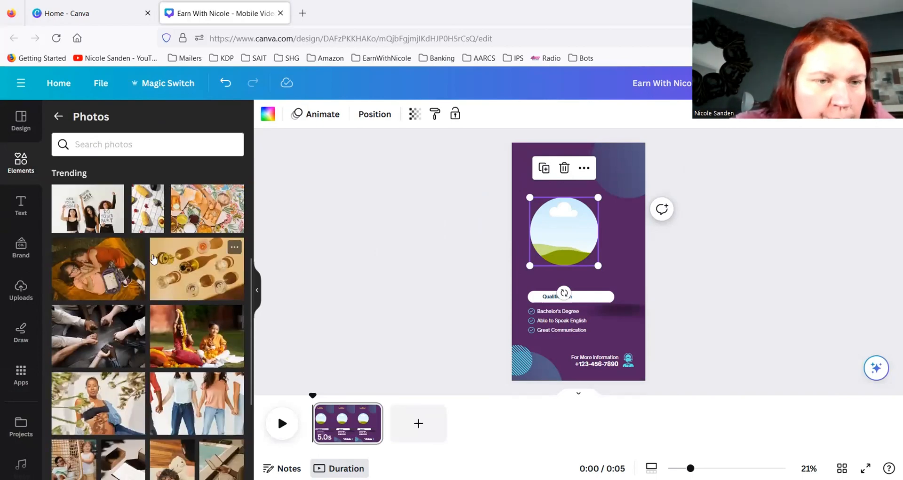
{"action": "left_click", "coordinate": [130, 141]}
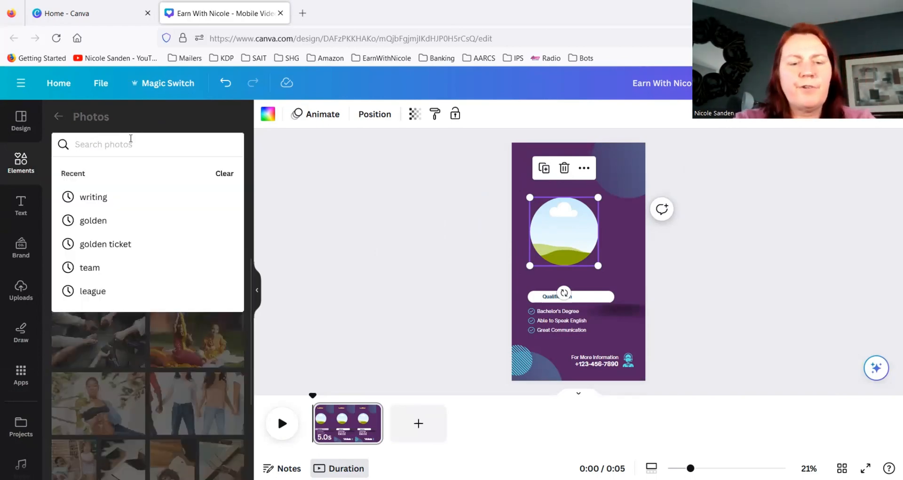
{"action": "type", "text": "cat"}
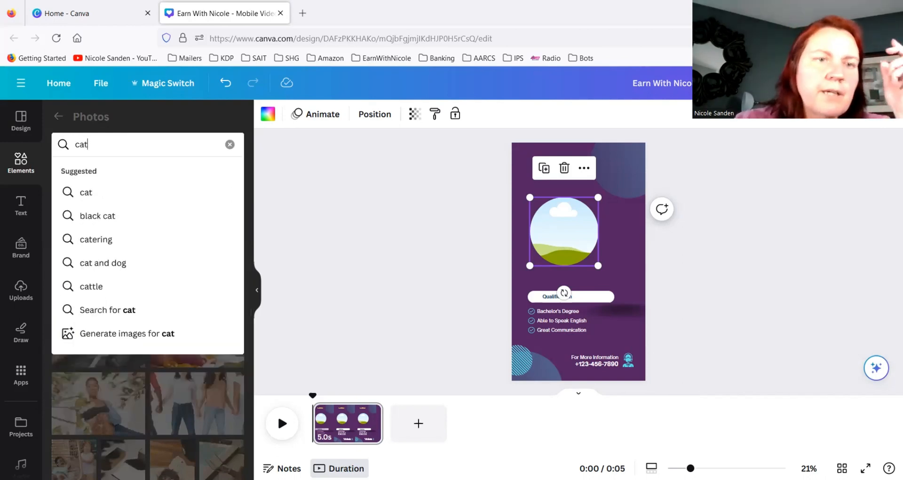
{"action": "left_click", "coordinate": [89, 194]}
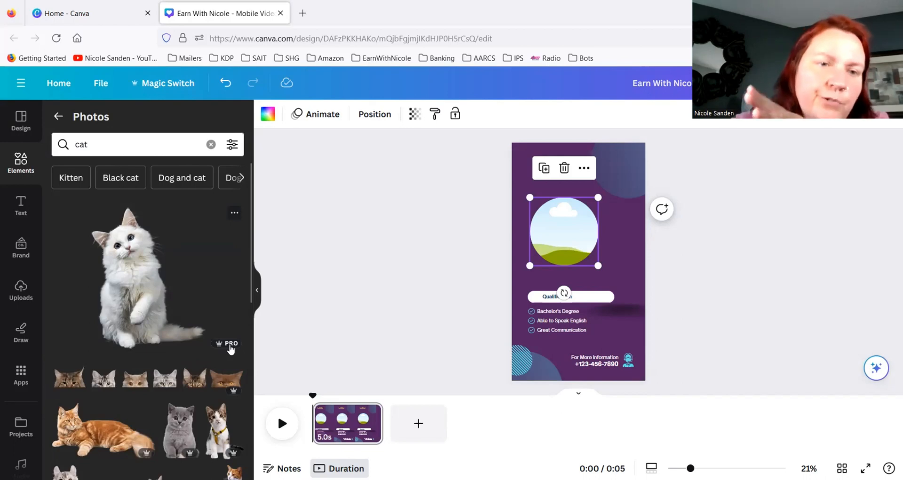
Step: Fill the circular frame with the sitting white cat photo and nudge the frame slightly to the left
{"action": "left_click_drag", "start_coordinate": [139, 280], "coordinate": [558, 239]}
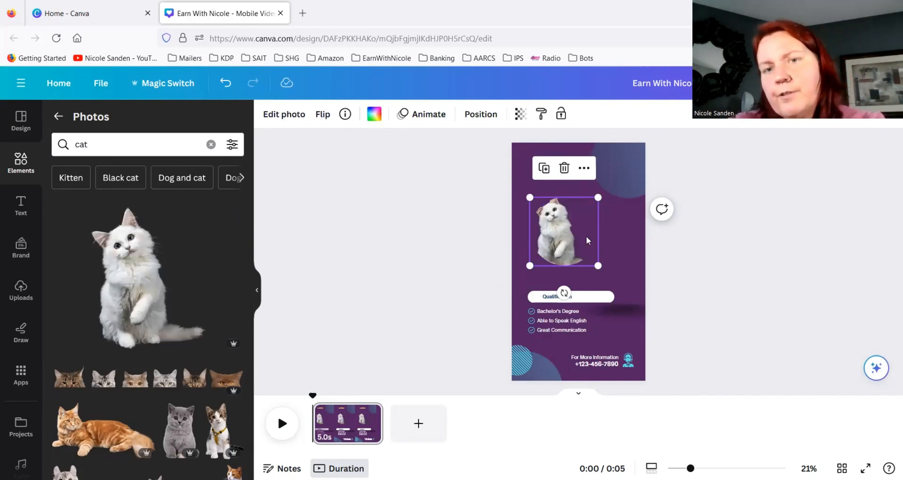
{"action": "left_click_drag", "start_coordinate": [549, 238], "coordinate": [561, 244]}
{"action": "left_click", "coordinate": [672, 276]}
{"action": "left_click", "coordinate": [606, 250]}
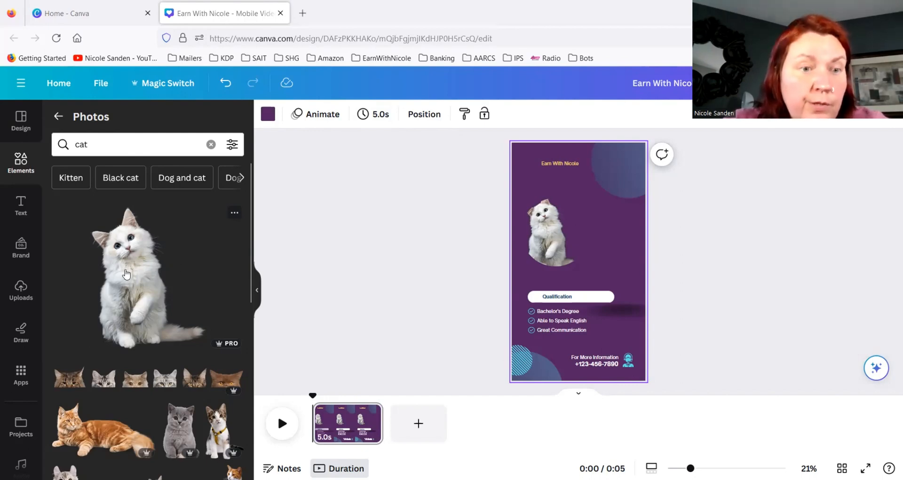
Step: Replace the photo in the circular frame with the lying orange cat and shift the frame toward the page's centre
{"action": "scroll", "coordinate": [126, 274], "scroll_direction": "down", "scroll_amount": 3}
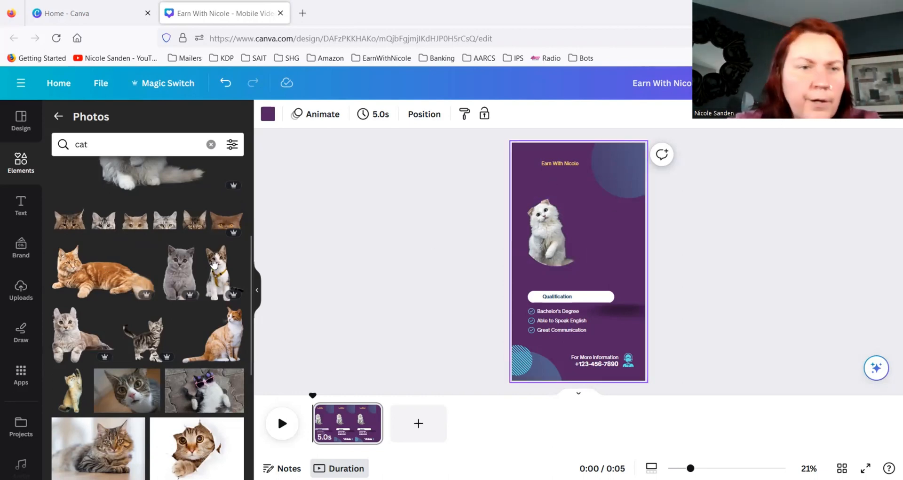
{"action": "left_click_drag", "start_coordinate": [75, 274], "coordinate": [555, 239]}
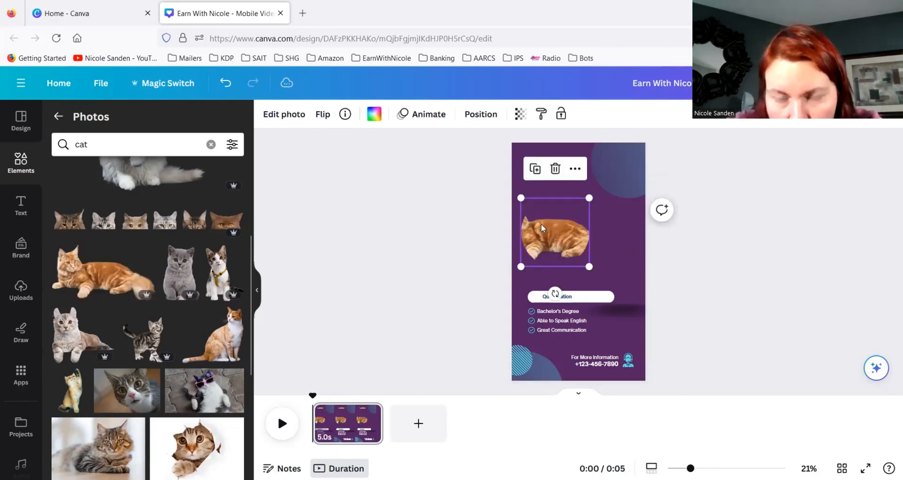
{"action": "double_click", "coordinate": [573, 242]}
{"action": "key", "text": "ctrl+z"}
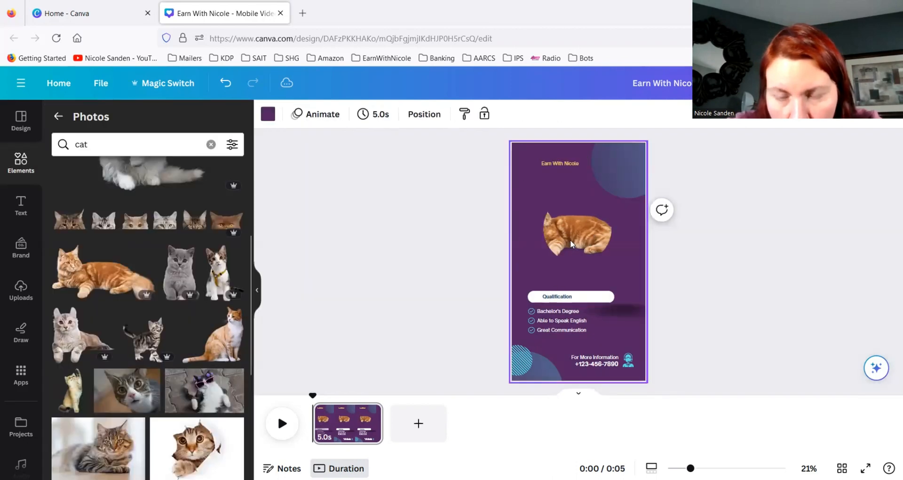
Step: Reposition the orange cat photo within the circular frame's crop area
{"action": "double_click", "coordinate": [569, 238]}
{"action": "left_click_drag", "start_coordinate": [568, 238], "coordinate": [586, 240]}
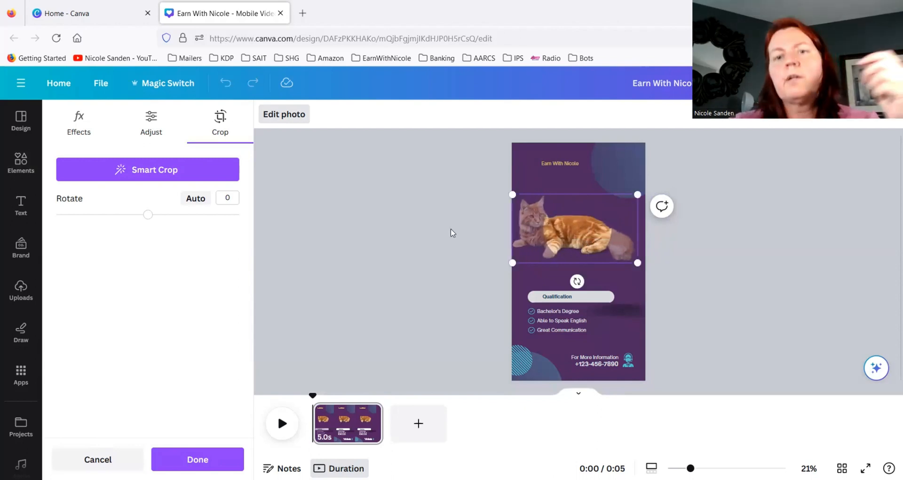
{"action": "left_click", "coordinate": [444, 231]}
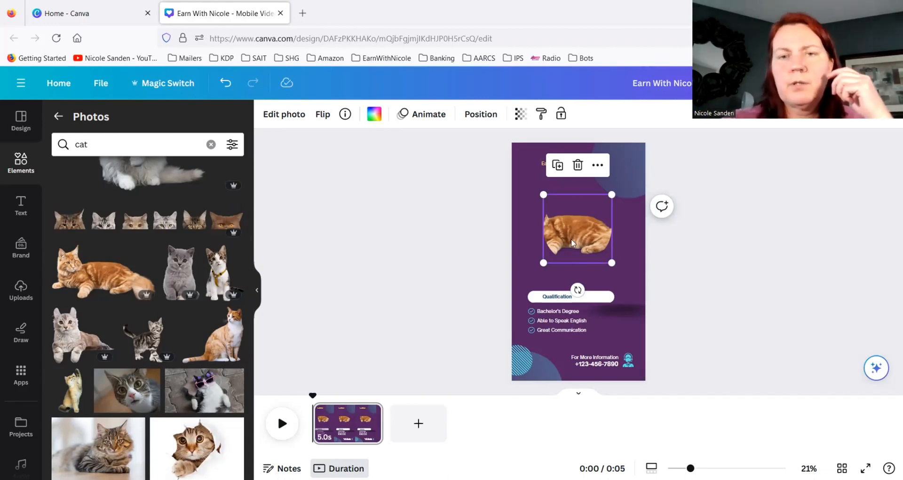
Step: Try light blue from the brand palette as the page background, and set the background to the palette's pale yellow
{"action": "left_click", "coordinate": [527, 233]}
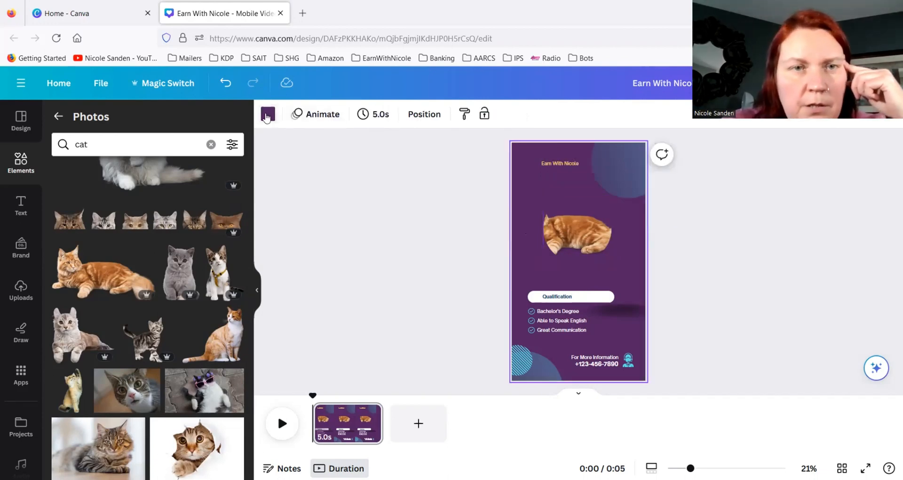
{"action": "left_click", "coordinate": [266, 116]}
{"action": "left_click", "coordinate": [132, 273]}
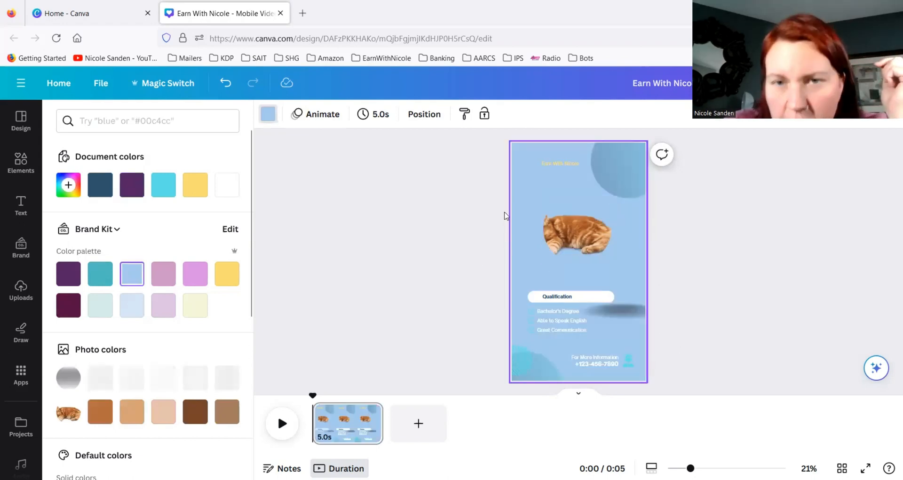
{"action": "left_click", "coordinate": [525, 222]}
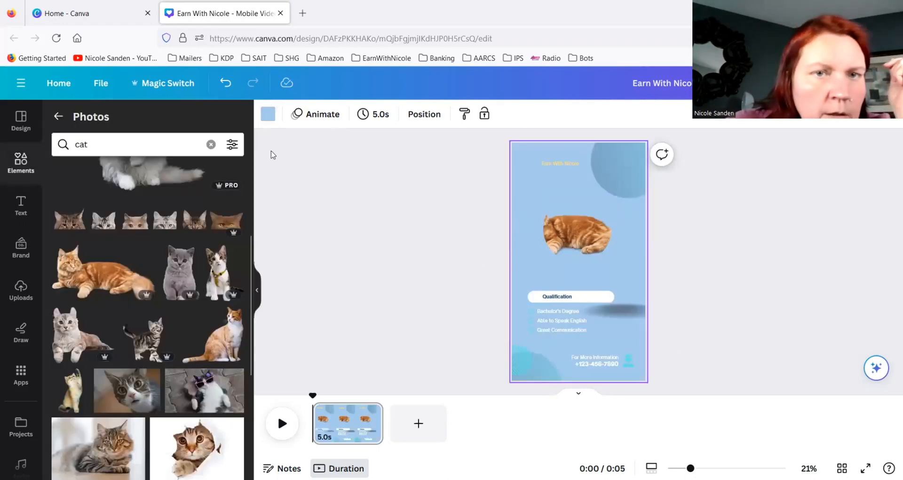
{"action": "left_click", "coordinate": [268, 115]}
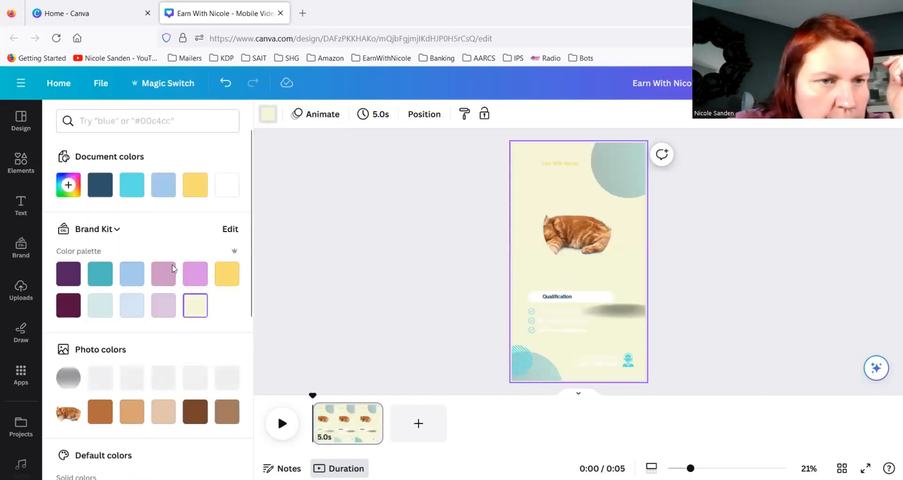
Step: Browse the design elements back to the photo collection and search it for "cat" again
{"action": "left_click", "coordinate": [22, 163]}
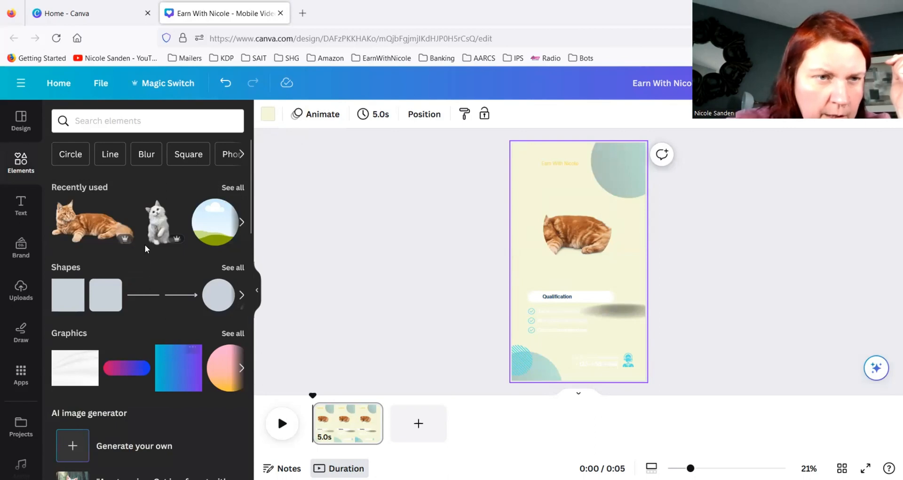
{"action": "scroll", "coordinate": [135, 235], "scroll_direction": "down", "scroll_amount": 3}
{"action": "scroll", "coordinate": [135, 235], "scroll_direction": "up", "scroll_amount": 3}
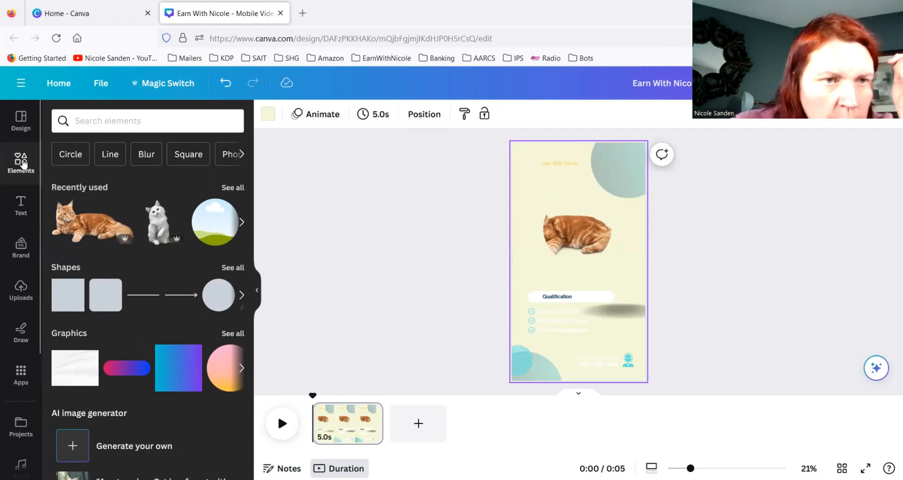
{"action": "scroll", "coordinate": [228, 323], "scroll_direction": "down", "scroll_amount": 10}
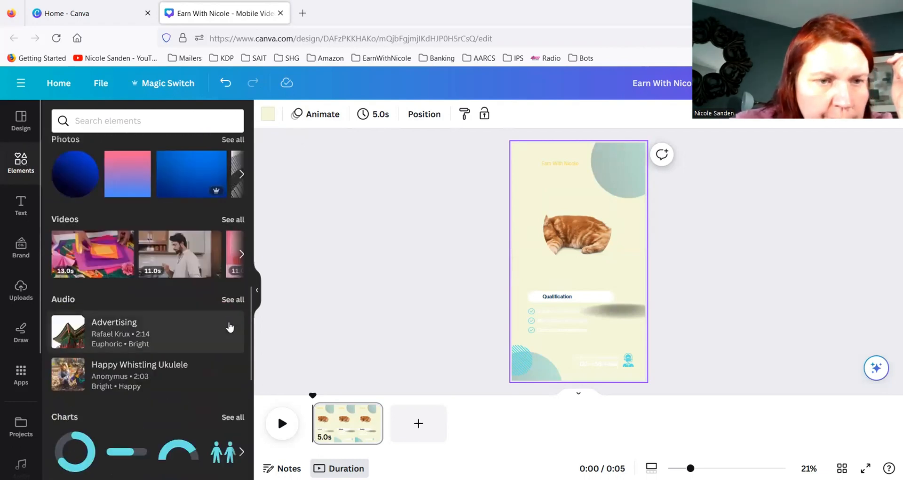
{"action": "scroll", "coordinate": [230, 326], "scroll_direction": "down", "scroll_amount": 6}
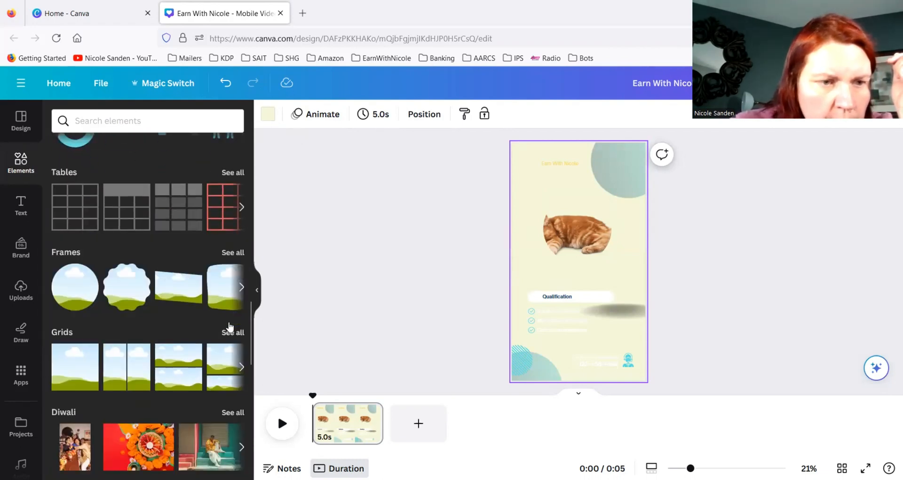
{"action": "scroll", "coordinate": [230, 327], "scroll_direction": "up", "scroll_amount": 10}
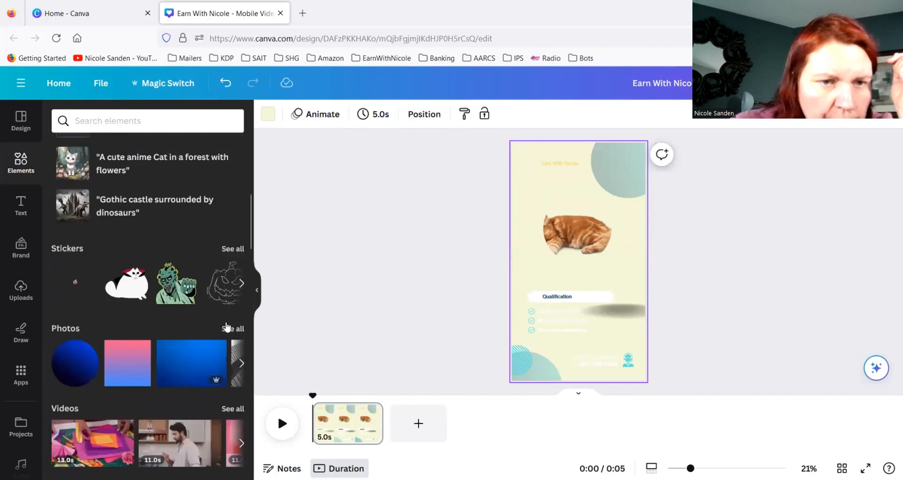
{"action": "left_click", "coordinate": [226, 328]}
{"action": "scroll", "coordinate": [137, 306], "scroll_direction": "down", "scroll_amount": 5}
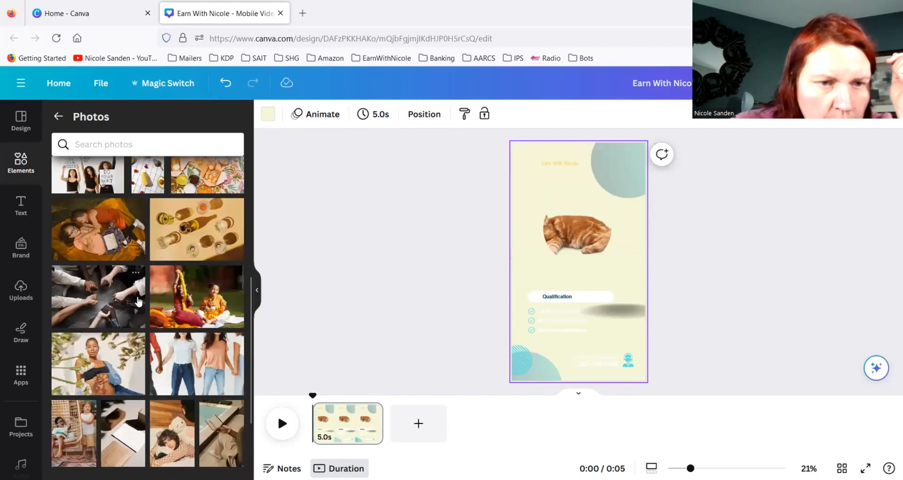
{"action": "scroll", "coordinate": [138, 302], "scroll_direction": "down", "scroll_amount": 3}
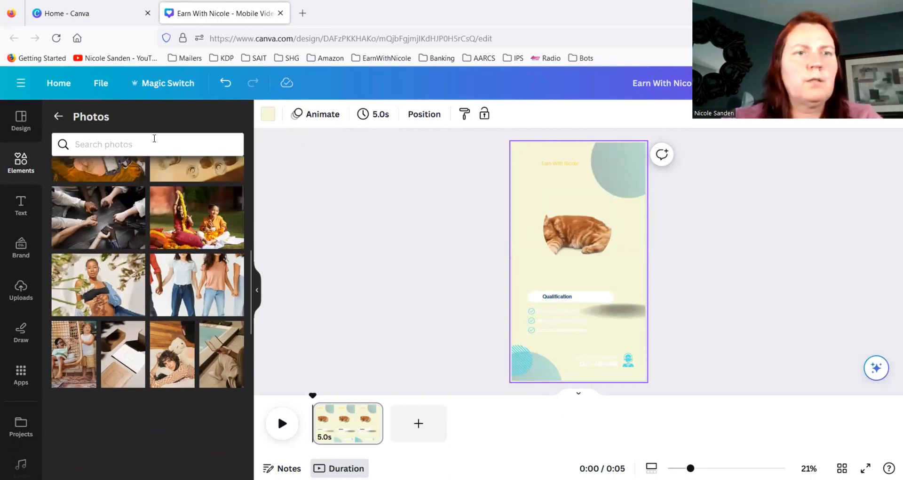
{"action": "left_click", "coordinate": [155, 139]}
{"action": "type", "text": "cat"}
{"action": "key", "text": "Return"}
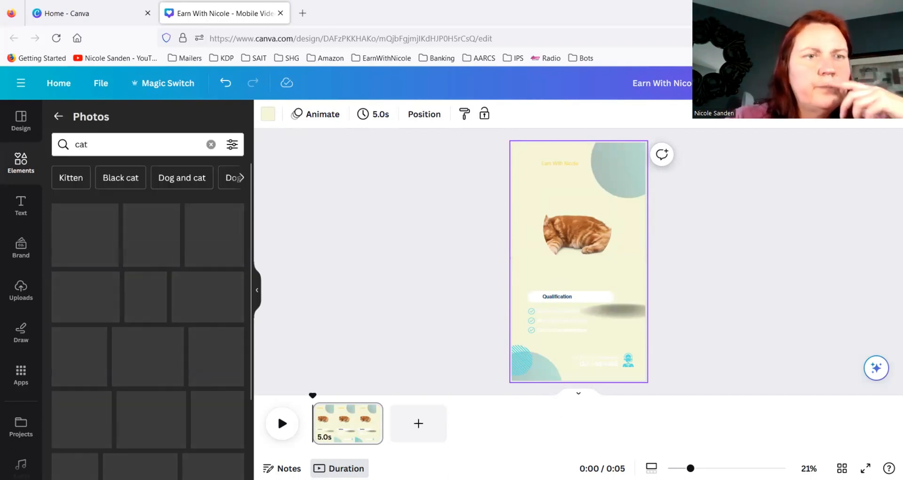
{"action": "scroll", "coordinate": [155, 232], "scroll_direction": "down", "scroll_amount": 5}
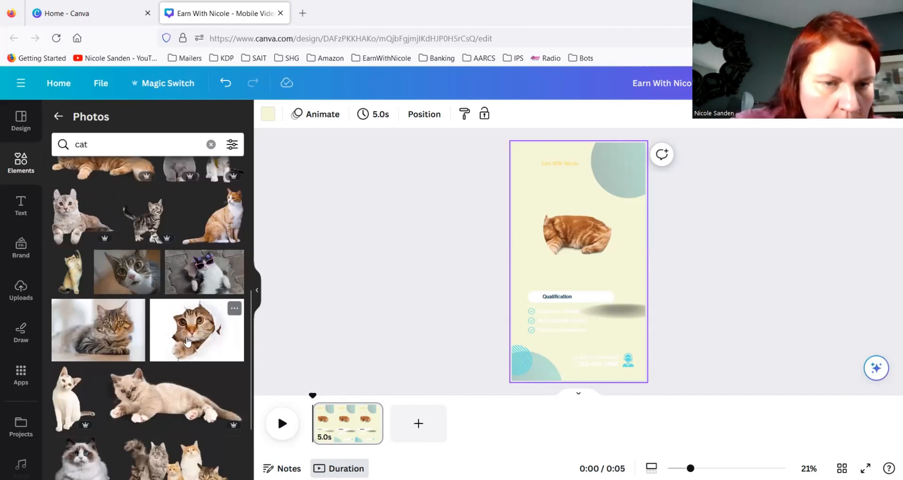
Step: Put the photo of the cat peeking through torn paper into the circular frame and shift it right within the crop
{"action": "left_click_drag", "start_coordinate": [190, 342], "coordinate": [599, 239]}
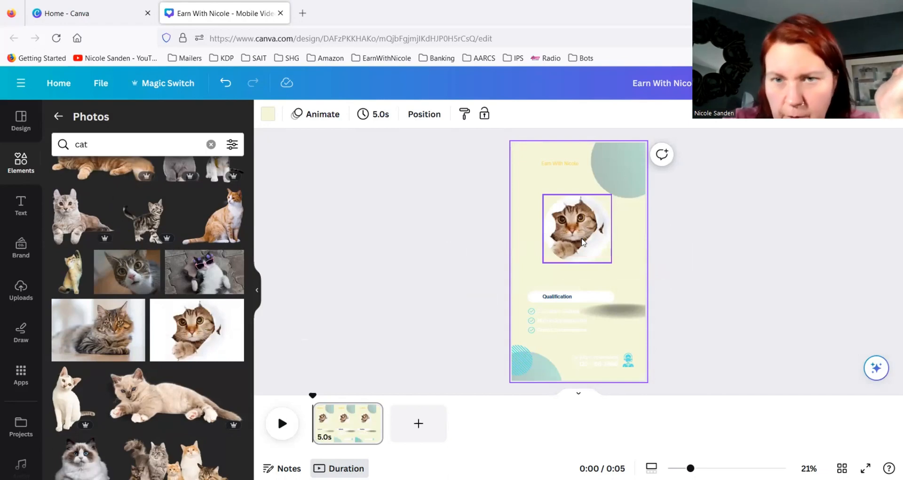
{"action": "left_click", "coordinate": [582, 243]}
{"action": "double_click", "coordinate": [582, 239]}
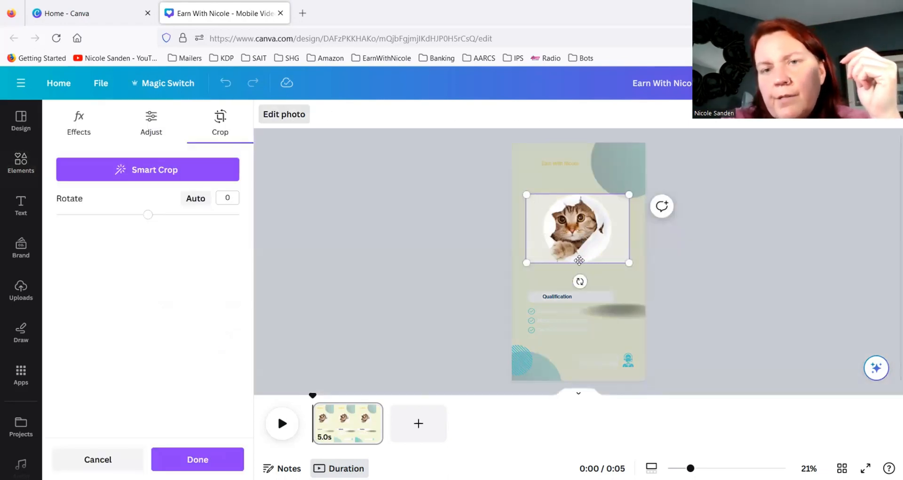
{"action": "left_click_drag", "start_coordinate": [579, 229], "coordinate": [613, 224]}
{"action": "left_click", "coordinate": [387, 225]}
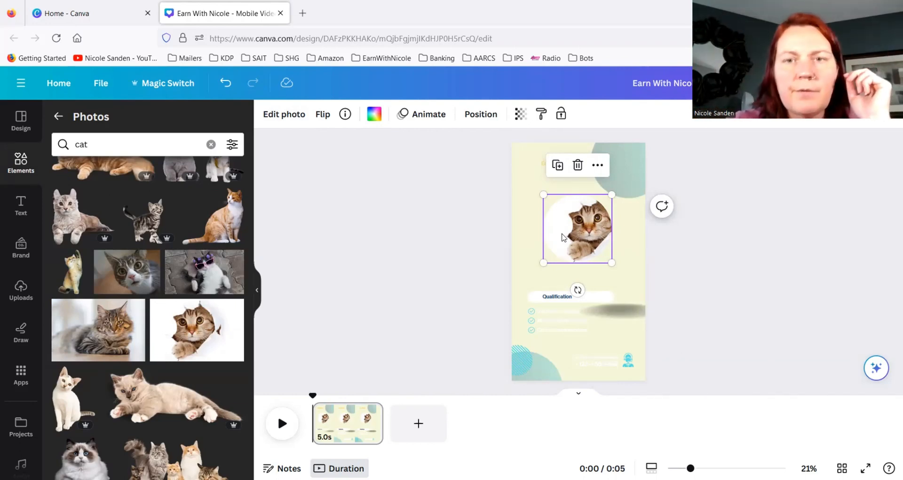
Step: Delete the cat photo and its empty circular frame from the page
{"action": "key", "text": "Delete"}
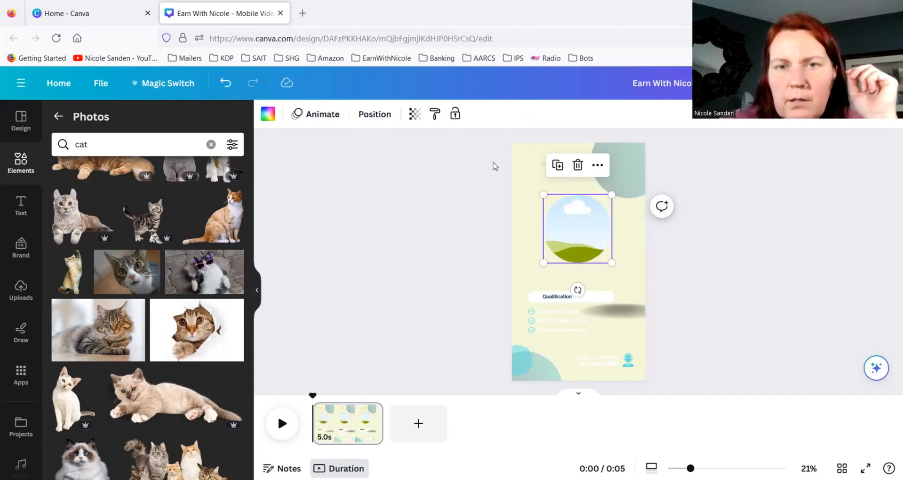
{"action": "key", "text": "Delete"}
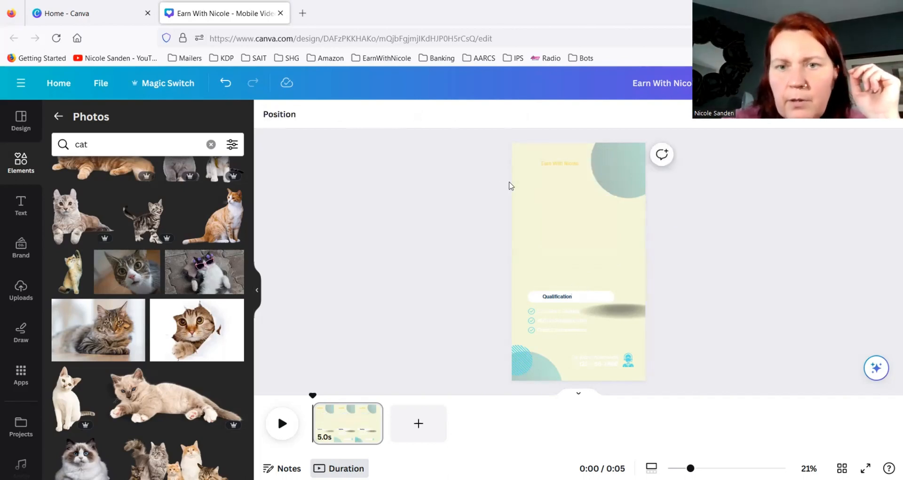
Step: Delete the "Qualification" text from the white rounded bar on the page
{"action": "left_click", "coordinate": [567, 301]}
{"action": "left_click", "coordinate": [576, 291]}
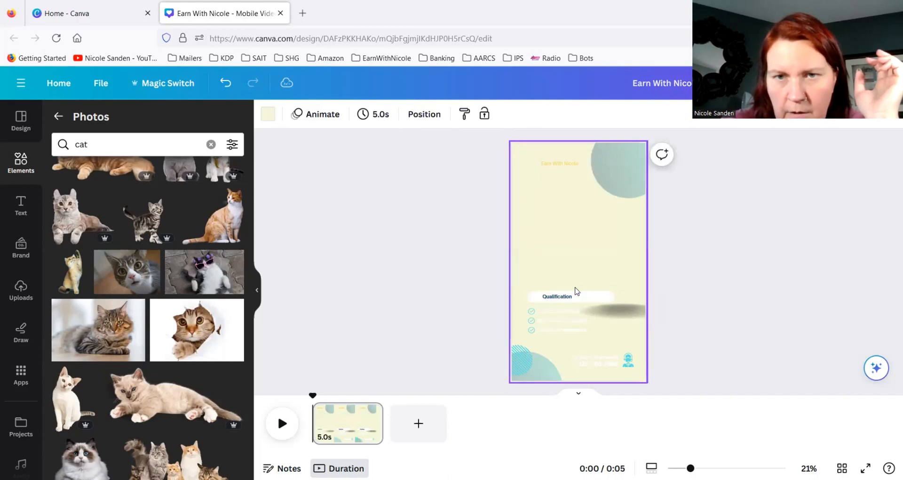
{"action": "left_click", "coordinate": [564, 297]}
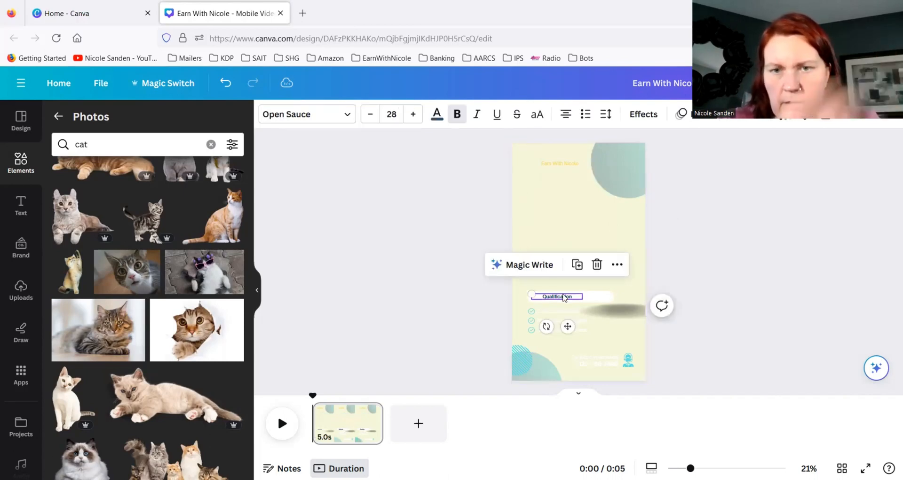
{"action": "key", "text": "Delete"}
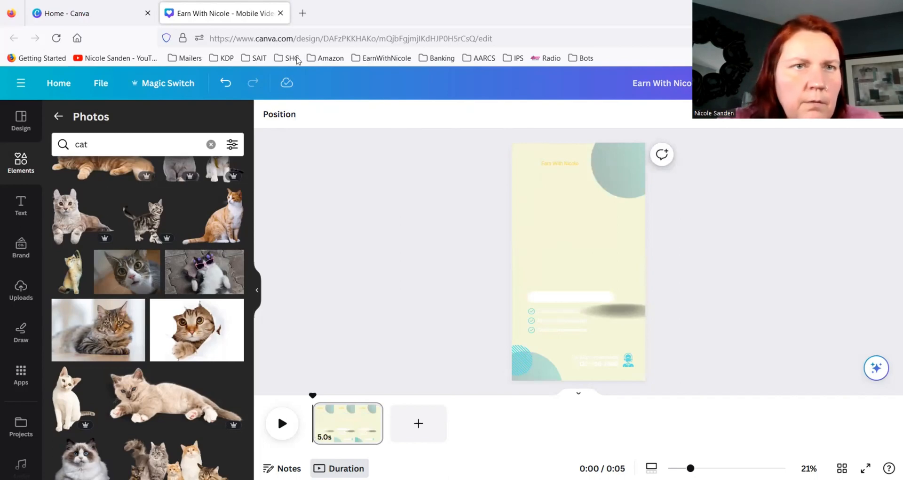
Step: Create a blank Mobile Video design from the Canva home page and set its background to the brand palette's pale purple
{"action": "left_click", "coordinate": [91, 13]}
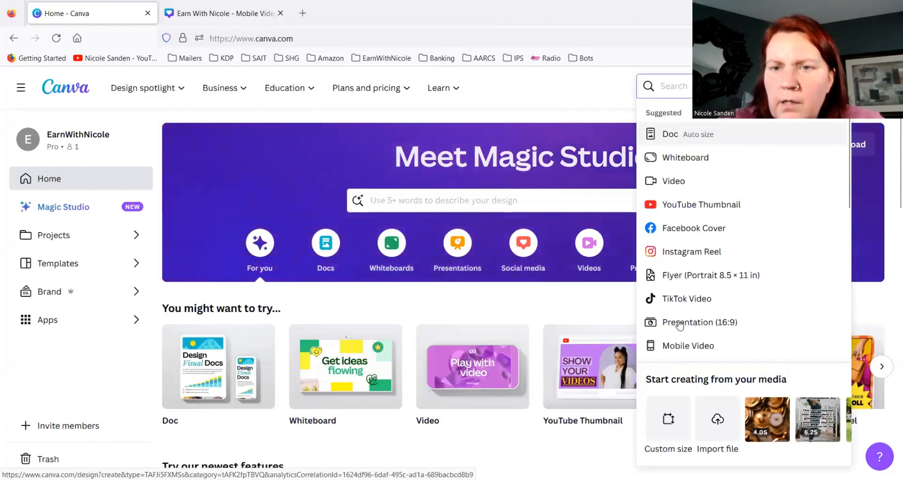
{"action": "left_click", "coordinate": [706, 303]}
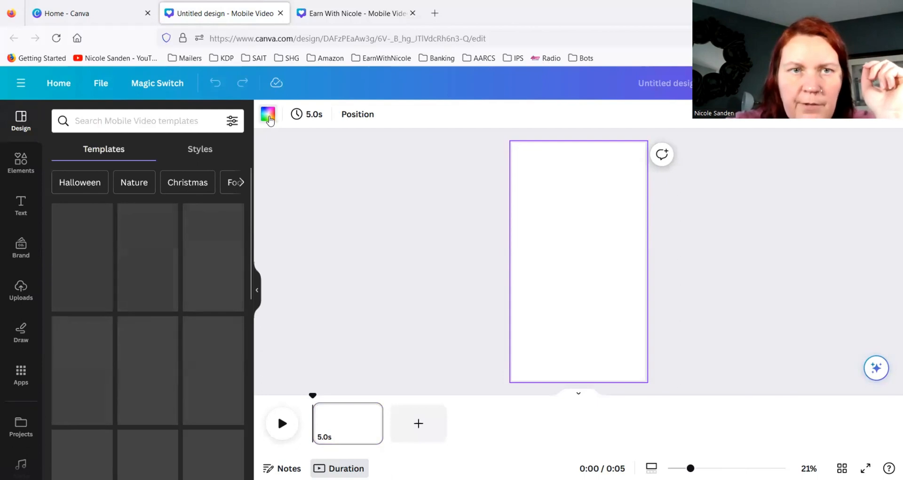
{"action": "left_click", "coordinate": [268, 114]}
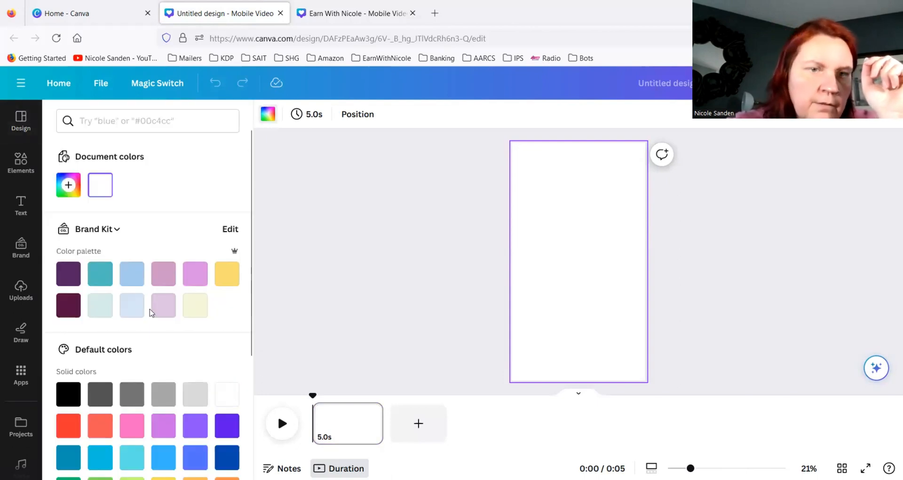
{"action": "left_click", "coordinate": [167, 311]}
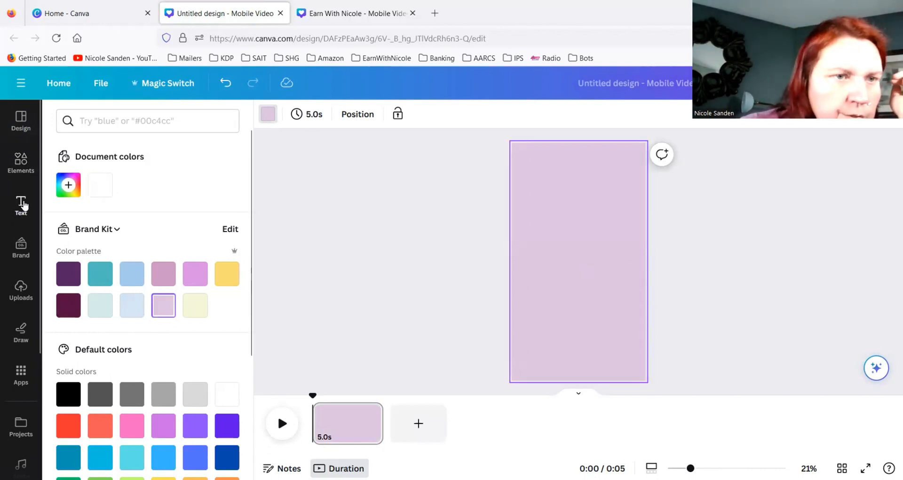
Step: Open the full video collection among the design elements and look through its categories
{"action": "left_click", "coordinate": [26, 168]}
{"action": "left_click", "coordinate": [25, 169]}
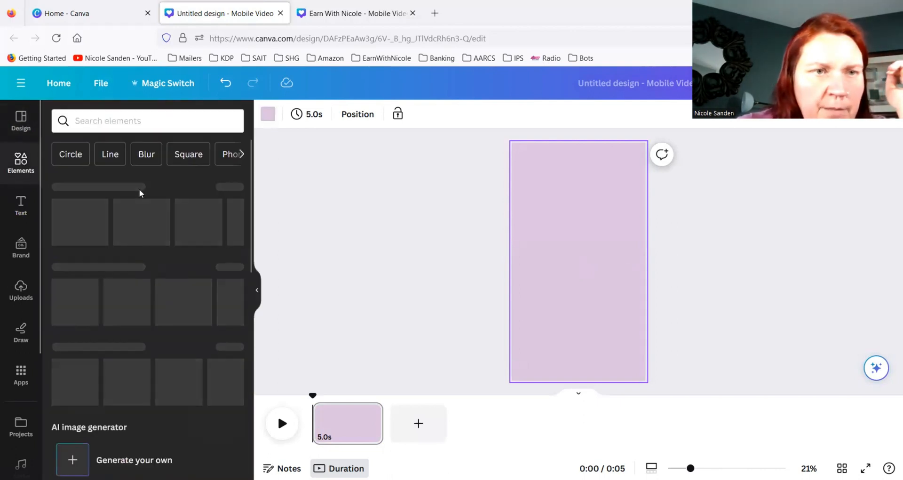
{"action": "scroll", "coordinate": [170, 231], "scroll_direction": "down", "scroll_amount": 4}
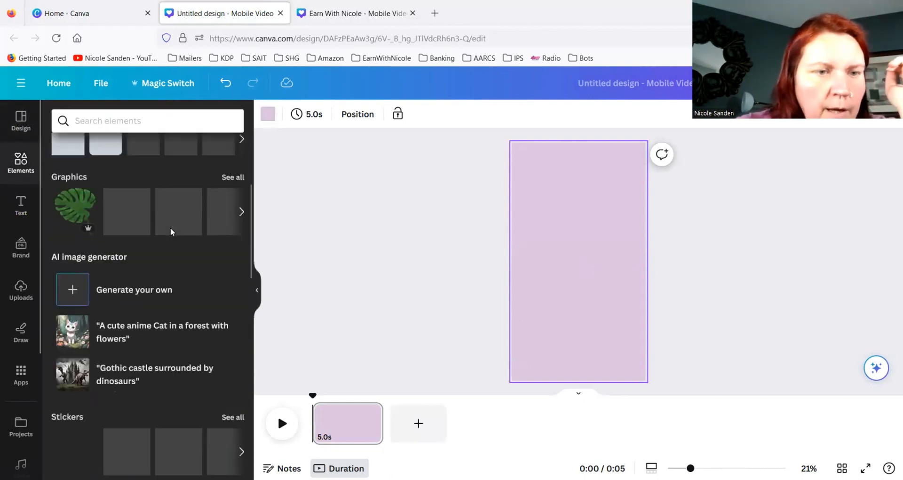
{"action": "scroll", "coordinate": [171, 232], "scroll_direction": "down", "scroll_amount": 6}
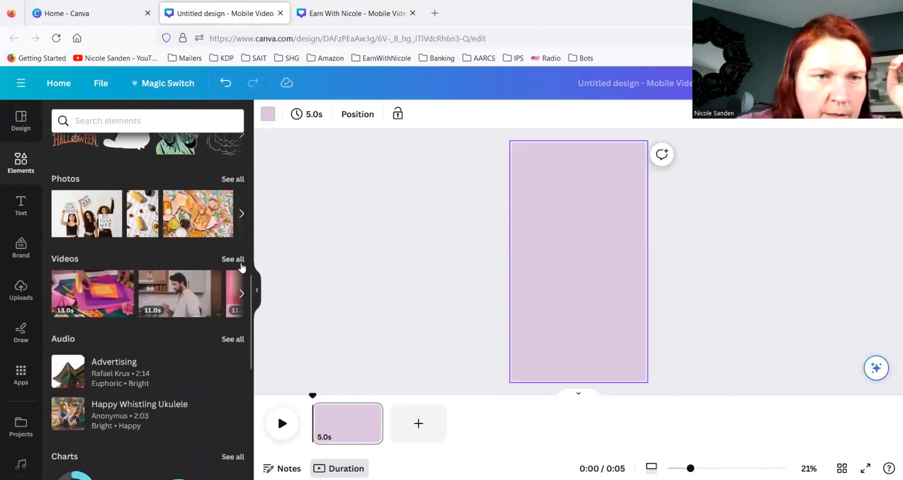
{"action": "left_click", "coordinate": [233, 259]}
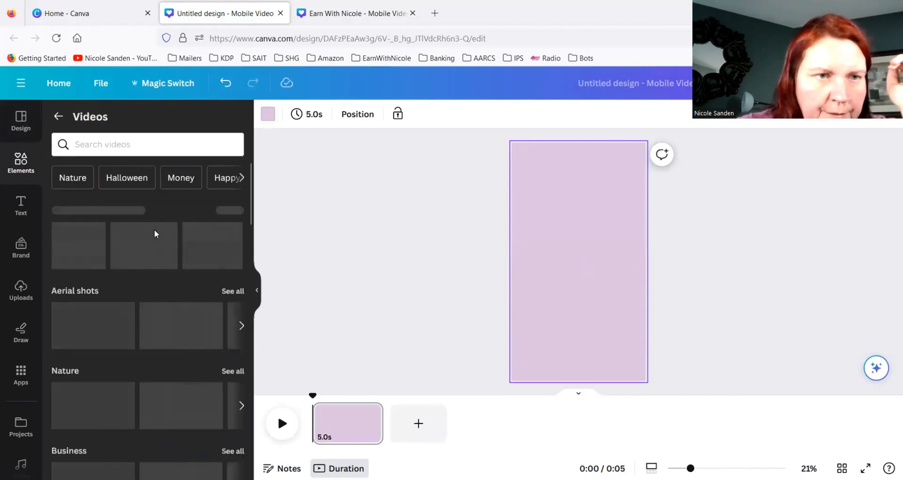
{"action": "scroll", "coordinate": [155, 230], "scroll_direction": "down", "scroll_amount": 1}
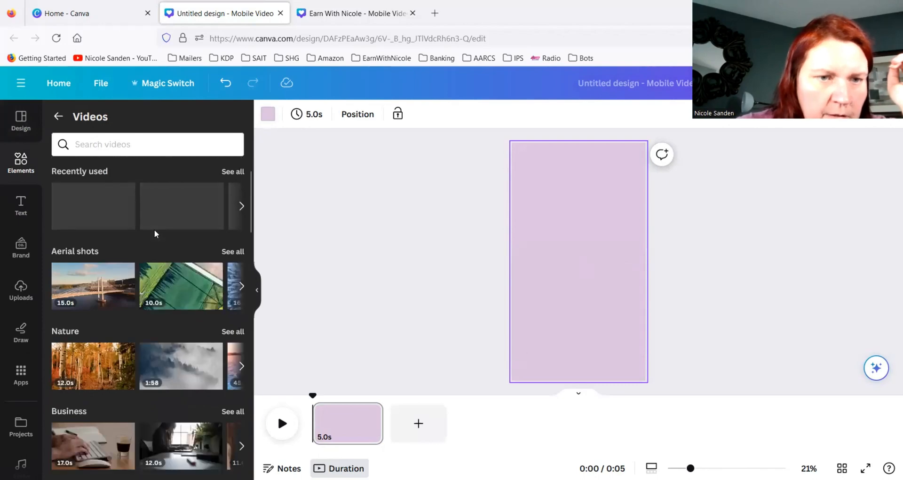
{"action": "scroll", "coordinate": [154, 230], "scroll_direction": "down", "scroll_amount": 3}
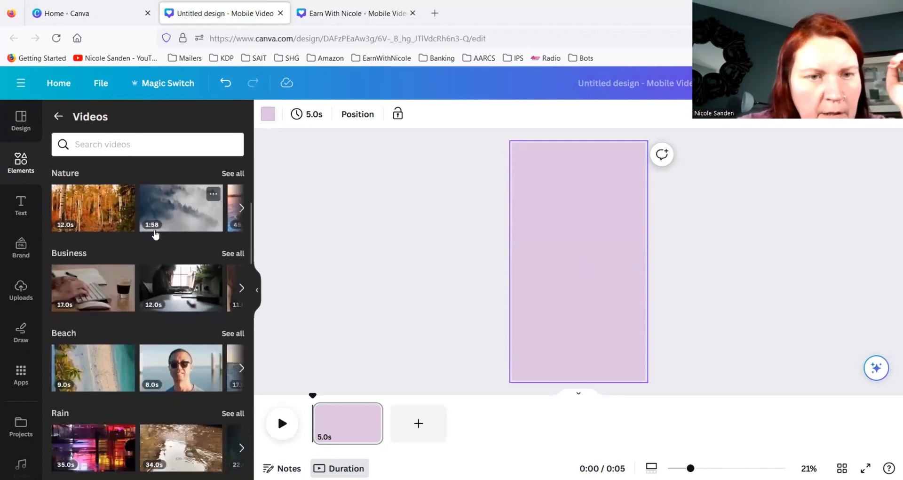
{"action": "scroll", "coordinate": [155, 234], "scroll_direction": "down", "scroll_amount": 4}
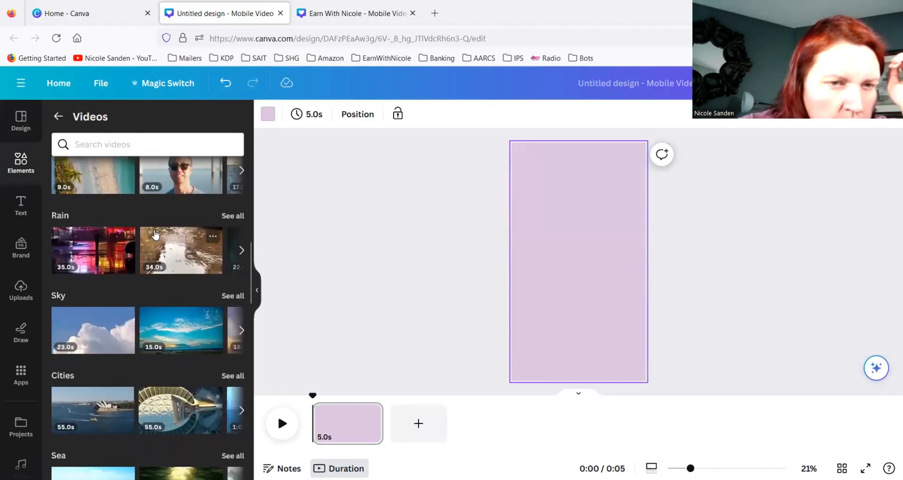
{"action": "scroll", "coordinate": [155, 234], "scroll_direction": "down", "scroll_amount": 2}
{"action": "scroll", "coordinate": [155, 234], "scroll_direction": "up", "scroll_amount": 4}
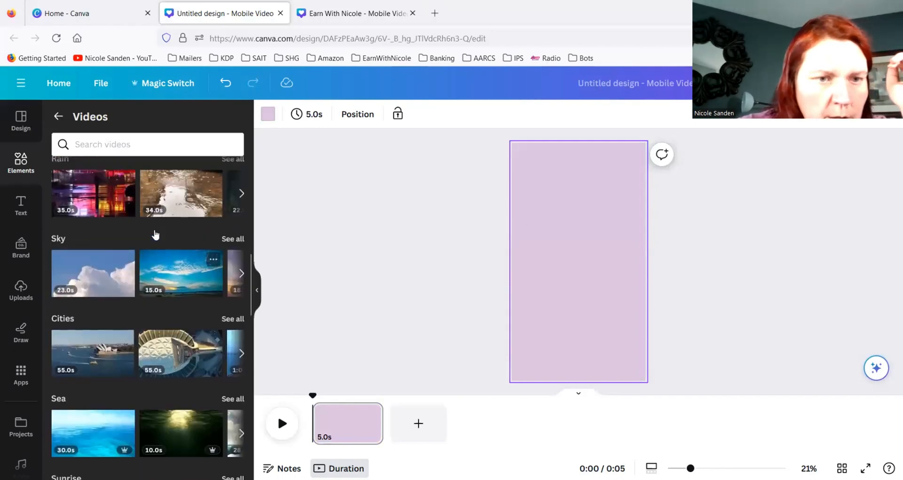
{"action": "scroll", "coordinate": [155, 234], "scroll_direction": "up", "scroll_amount": 6}
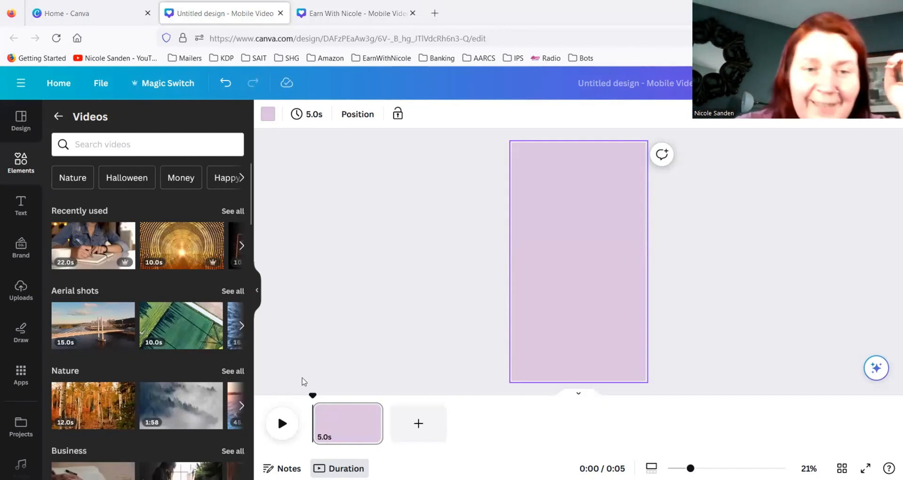
Step: Search the video collection for "hiking" and look through the clips
{"action": "left_click", "coordinate": [112, 145]}
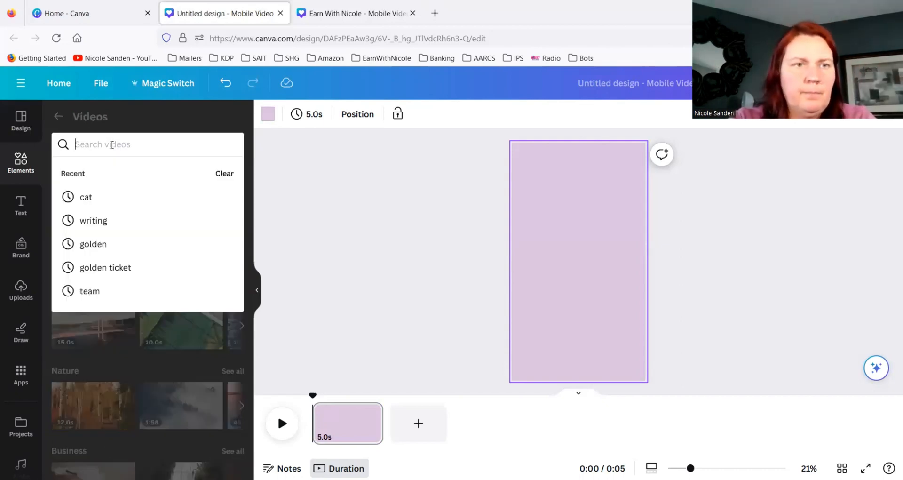
{"action": "type", "text": "hikin"}
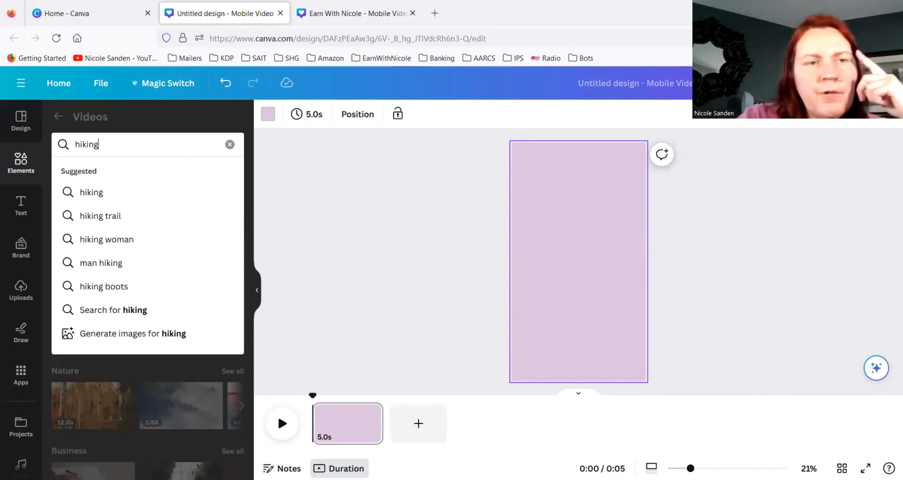
{"action": "type", "text": "g"}
{"action": "key", "text": "Return"}
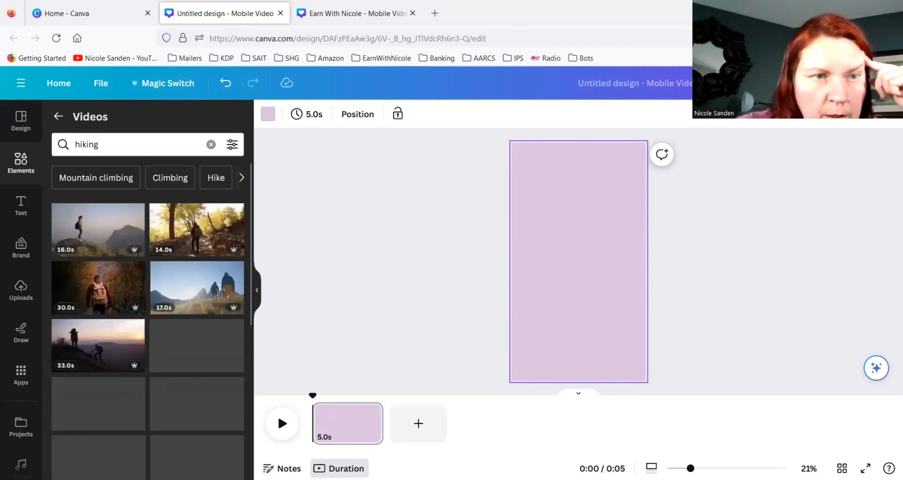
{"action": "mouse_move", "coordinate": [200, 254]}
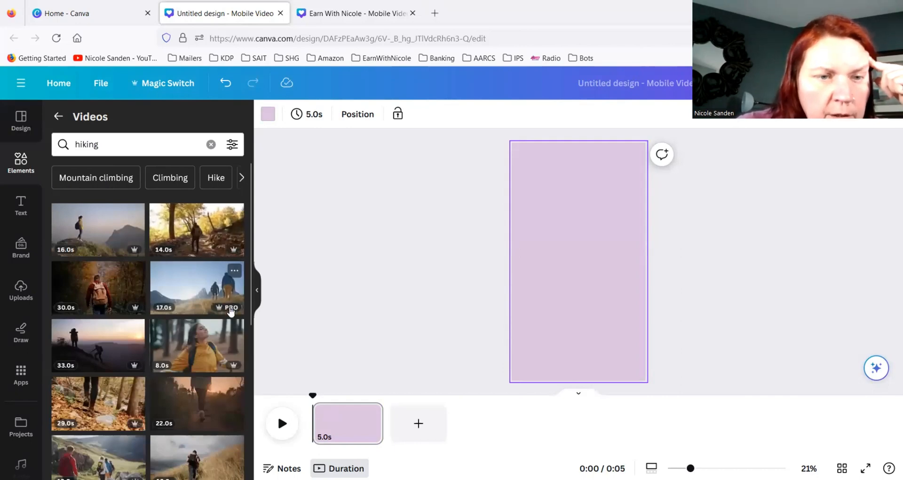
{"action": "mouse_move", "coordinate": [133, 372]}
{"action": "mouse_move", "coordinate": [193, 420]}
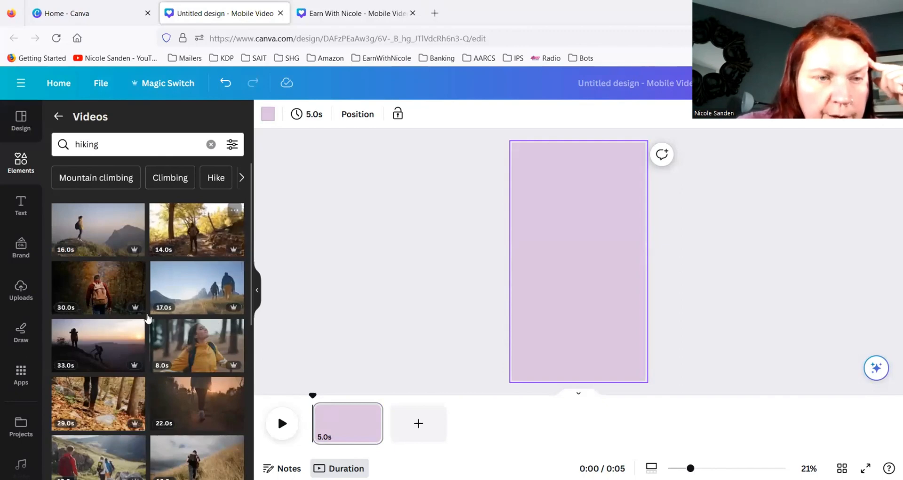
{"action": "scroll", "coordinate": [112, 348], "scroll_direction": "down", "scroll_amount": 4}
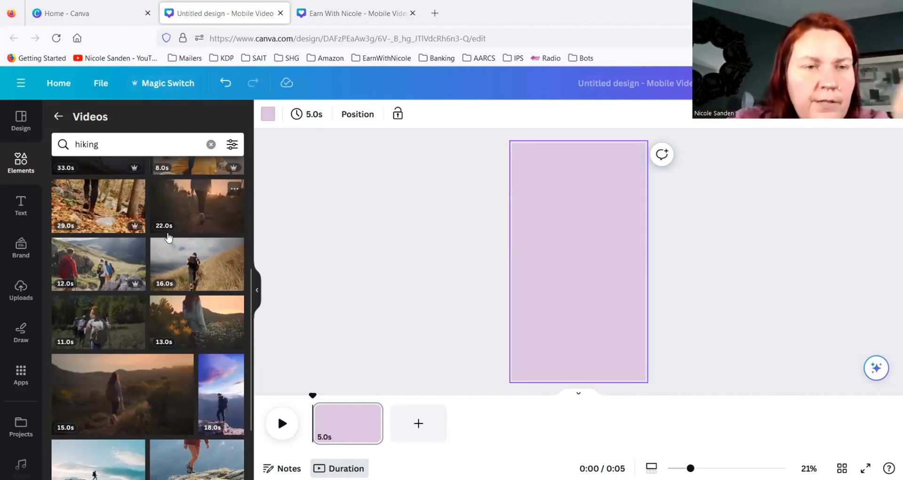
Step: Try the vertical orientation filter on the hiking videos, and set the filter to horizontal
{"action": "left_click", "coordinate": [232, 145]}
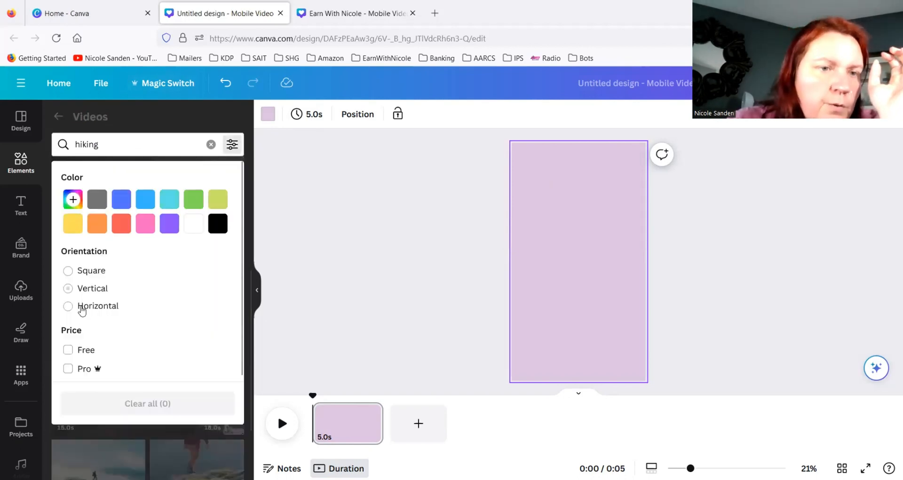
{"action": "left_click", "coordinate": [89, 288]}
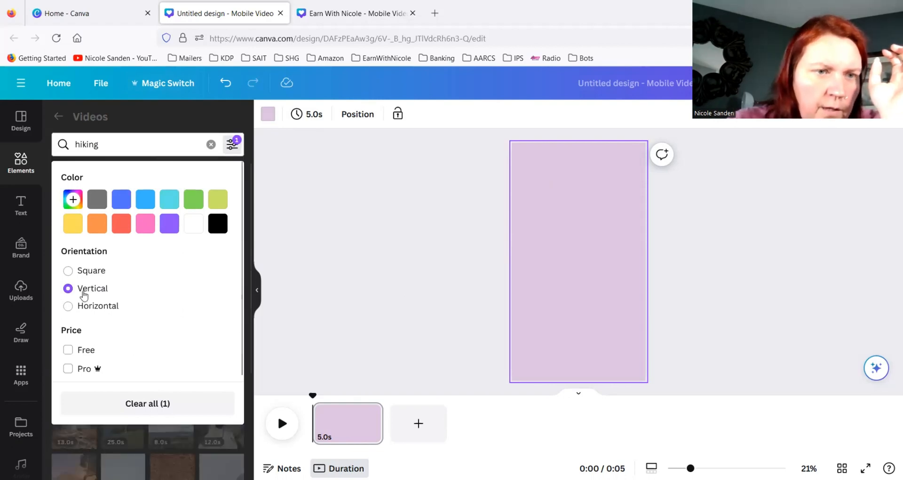
{"action": "left_click", "coordinate": [142, 118]}
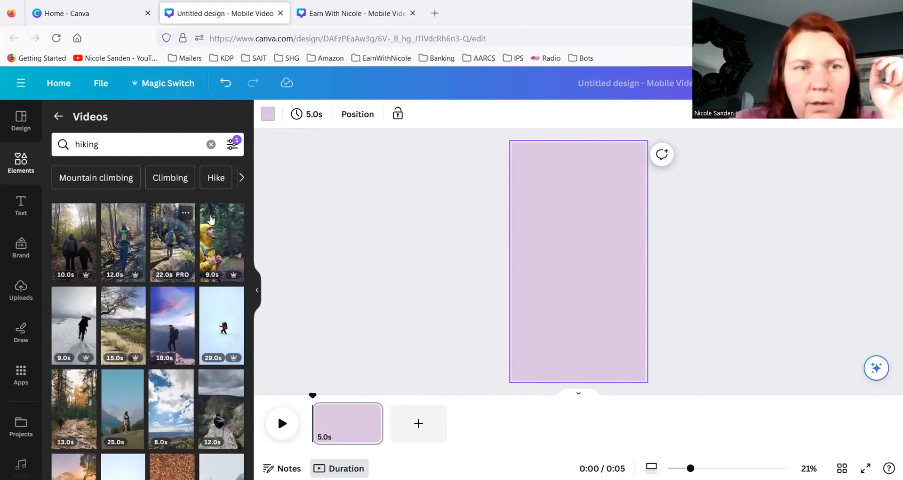
{"action": "left_click", "coordinate": [233, 145]}
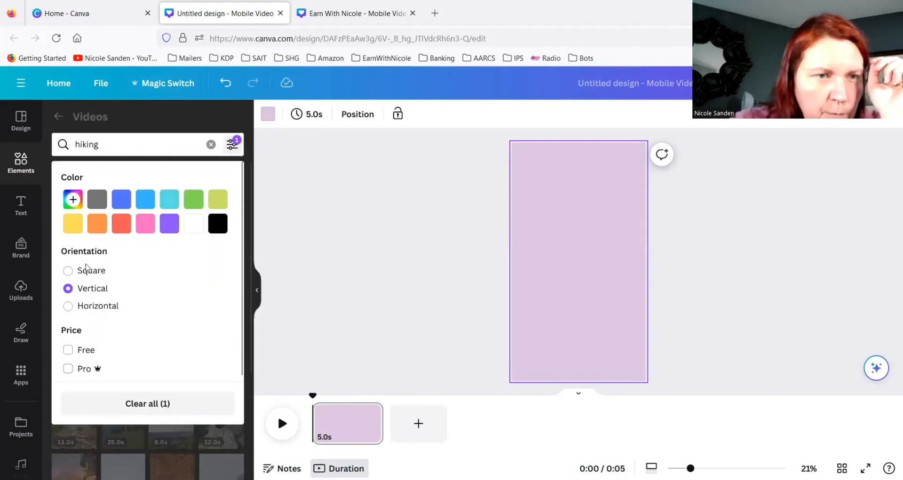
{"action": "left_click", "coordinate": [96, 305]}
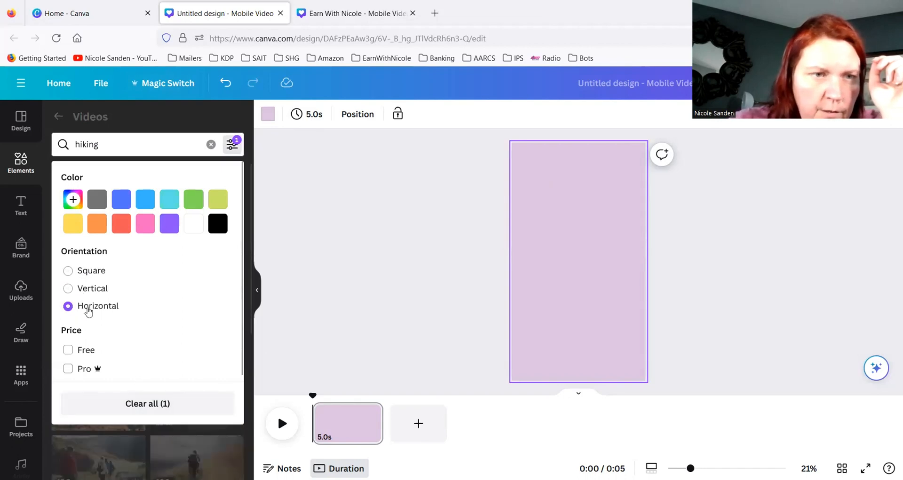
{"action": "left_click", "coordinate": [117, 115]}
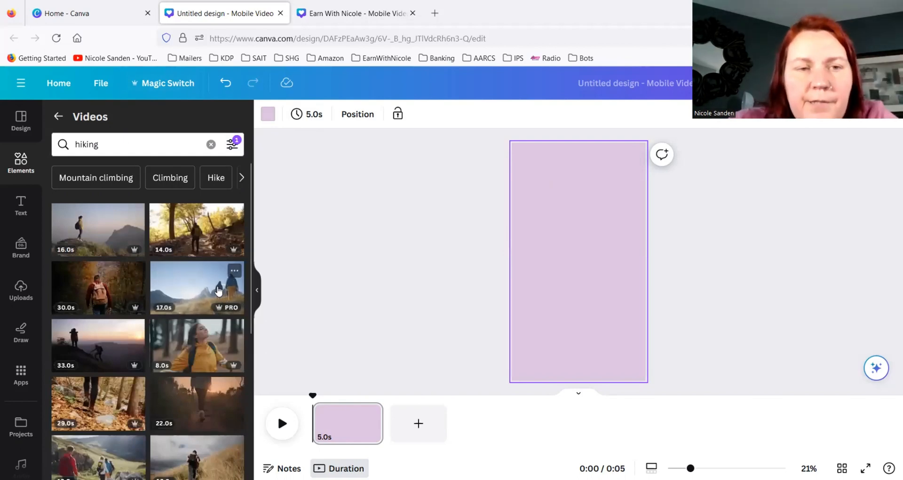
Step: Add the 17-second clip of two hikers on a grassy mountain slope and replace the page background with it
{"action": "left_click", "coordinate": [191, 287]}
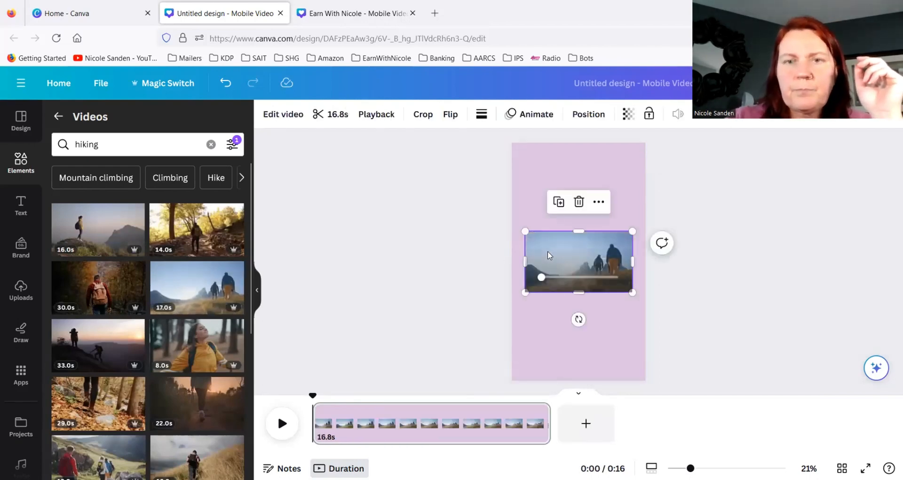
{"action": "key", "text": "Delete"}
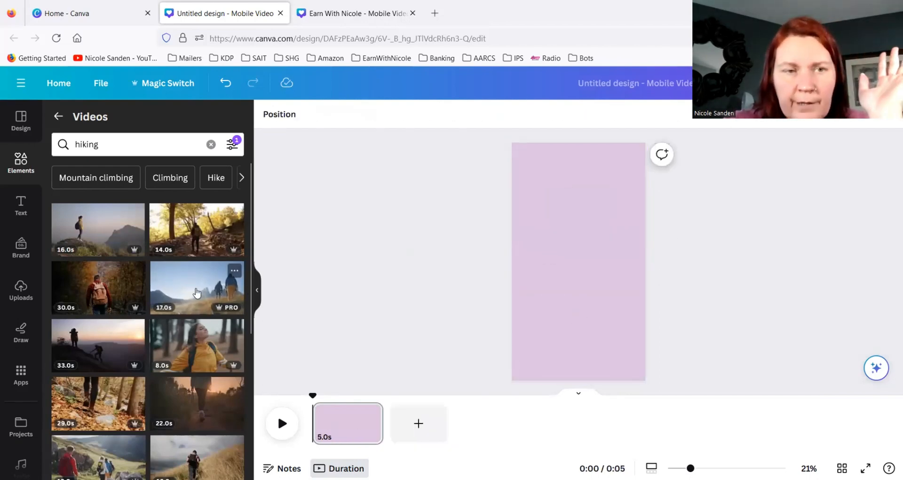
{"action": "left_click", "coordinate": [200, 292]}
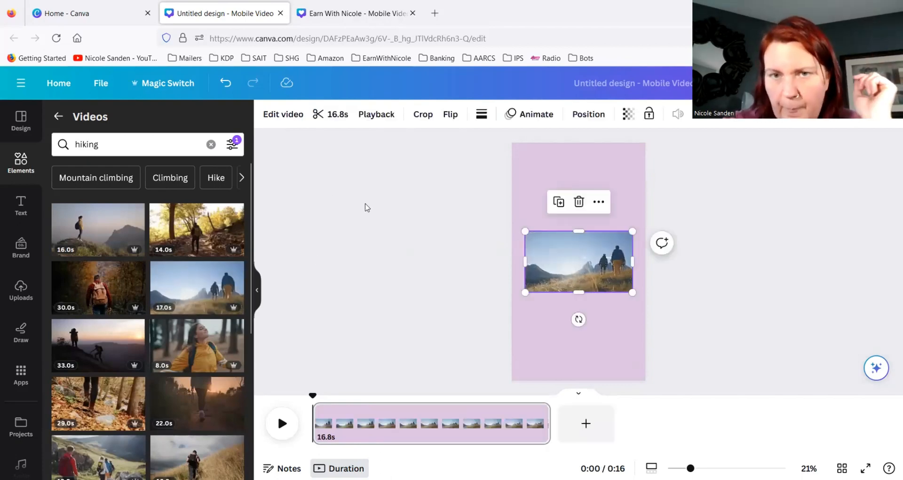
{"action": "mouse_move", "coordinate": [537, 231]}
{"action": "mouse_move", "coordinate": [525, 230]}
{"action": "left_mouse_down"}
{"action": "mouse_move", "coordinate": [490, 200]}
{"action": "mouse_move", "coordinate": [490, 209]}
{"action": "mouse_move", "coordinate": [525, 229]}
{"action": "left_mouse_up"}
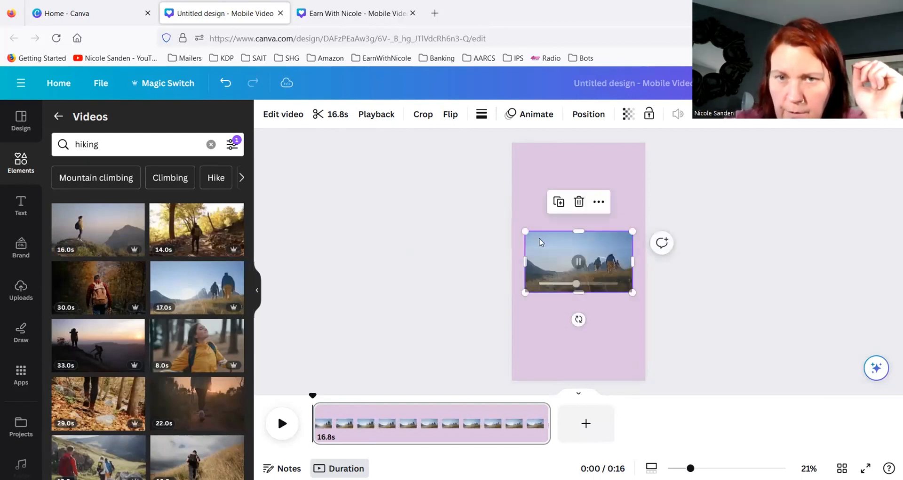
{"action": "left_click", "coordinate": [599, 203]}
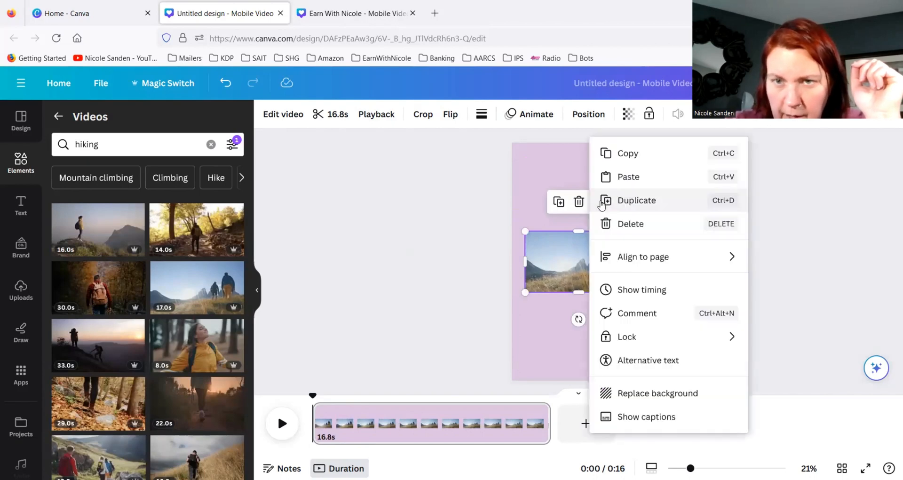
{"action": "left_click", "coordinate": [660, 395]}
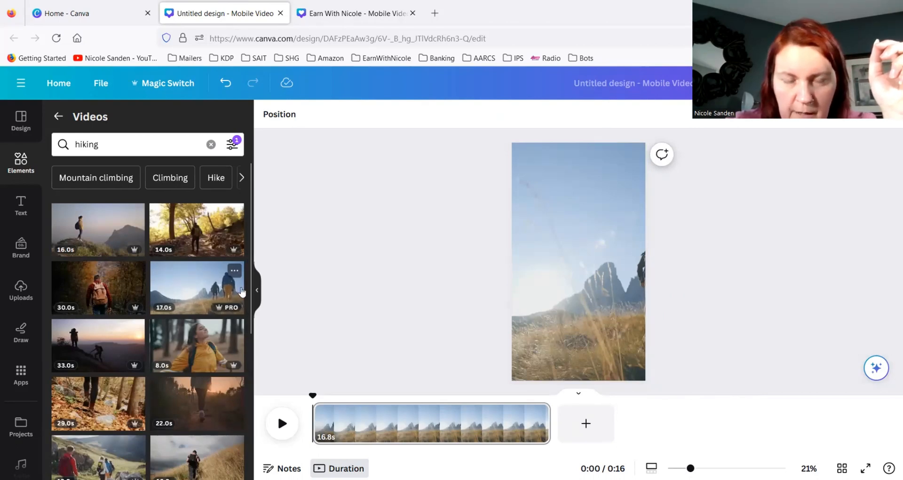
{"action": "left_click", "coordinate": [571, 263]}
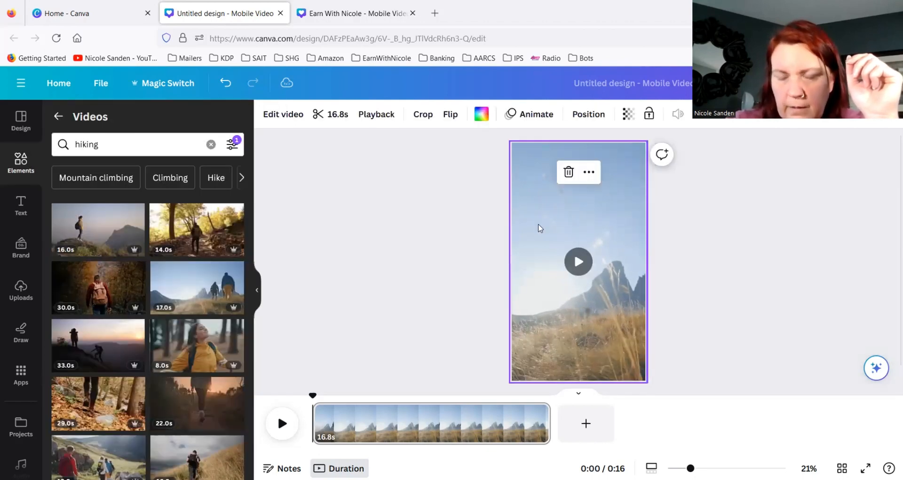
Step: Reposition the background video's crop horizontally so that the hikers fill the vertical page
{"action": "double_click", "coordinate": [540, 226]}
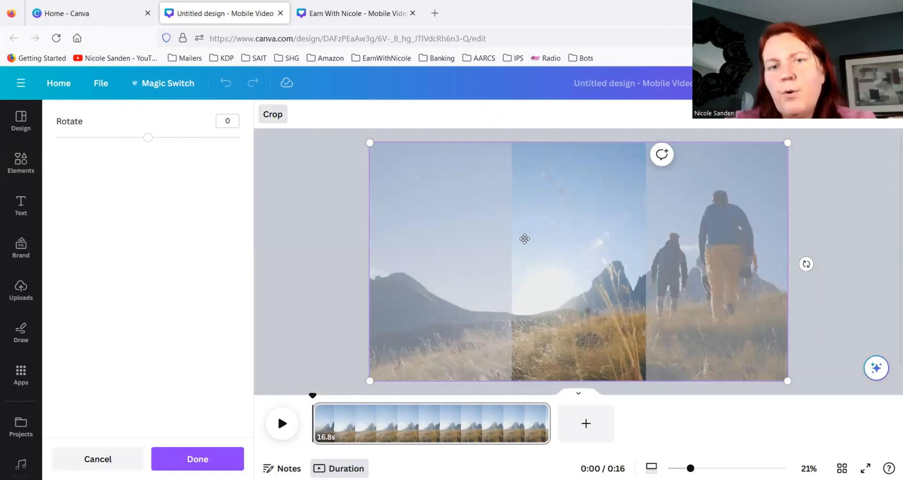
{"action": "left_click_drag", "start_coordinate": [542, 248], "coordinate": [396, 246]}
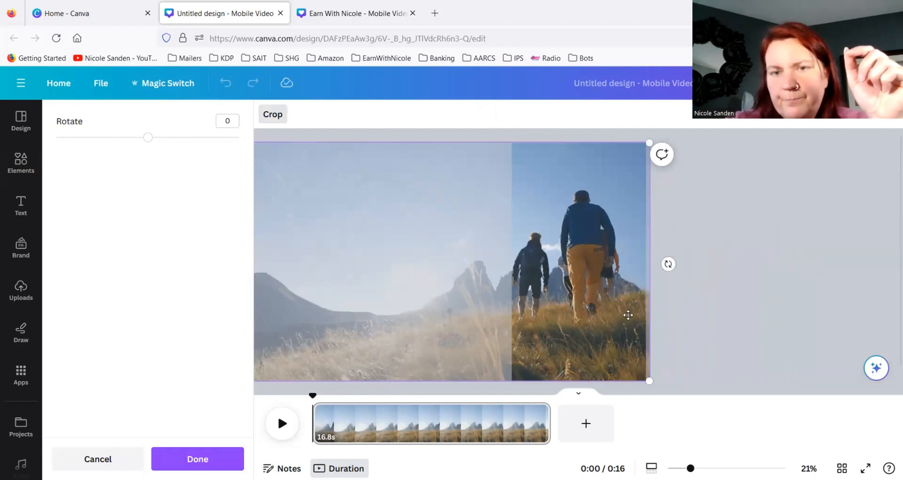
{"action": "left_click", "coordinate": [782, 329]}
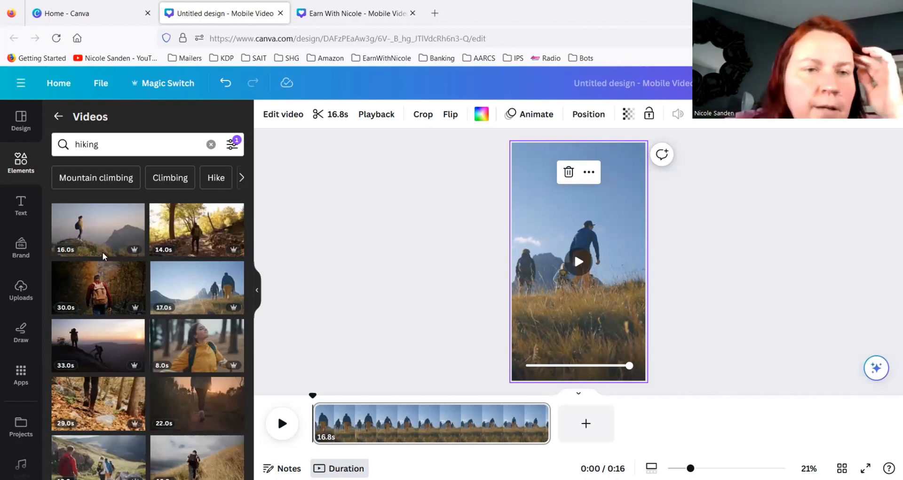
Step: Open the audio library and look through its music categories down to Vocal and Ambient
{"action": "scroll", "coordinate": [102, 256], "scroll_direction": "down", "scroll_amount": 2}
{"action": "scroll", "coordinate": [8, 268], "scroll_direction": "down", "scroll_amount": 3}
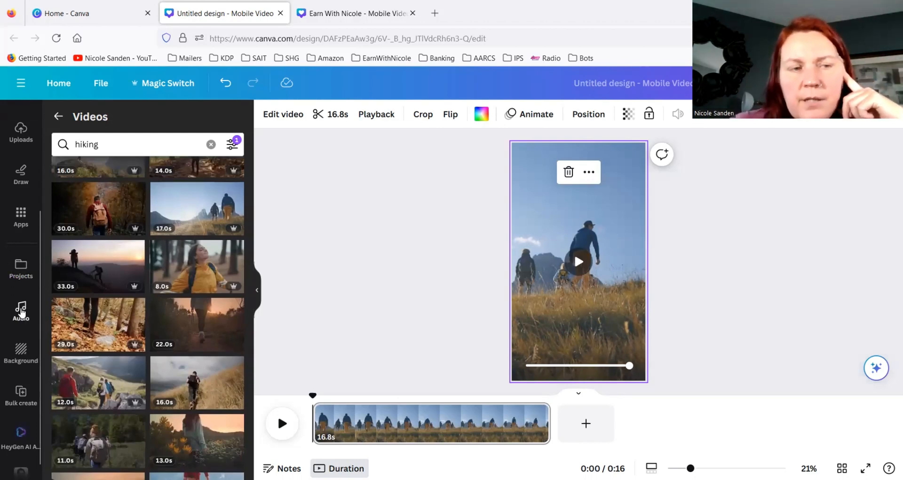
{"action": "left_click", "coordinate": [21, 311]}
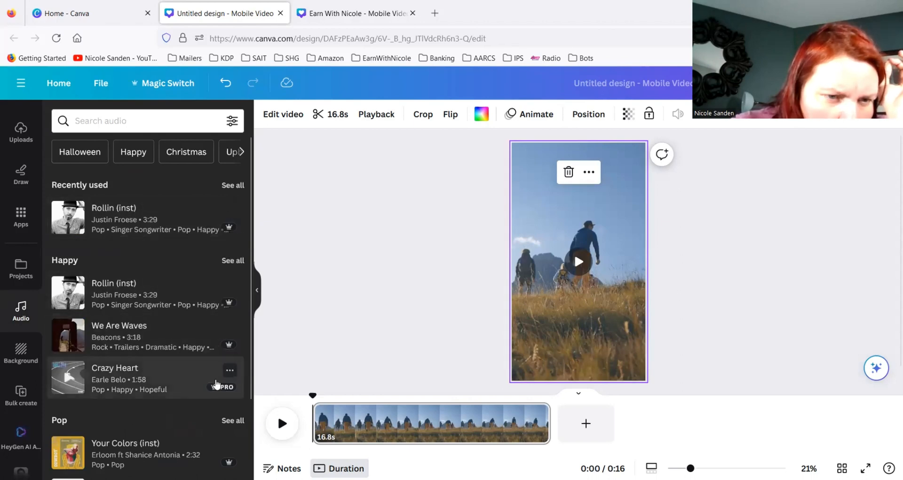
{"action": "scroll", "coordinate": [200, 362], "scroll_direction": "down", "scroll_amount": 2}
{"action": "scroll", "coordinate": [199, 361], "scroll_direction": "down", "scroll_amount": 3}
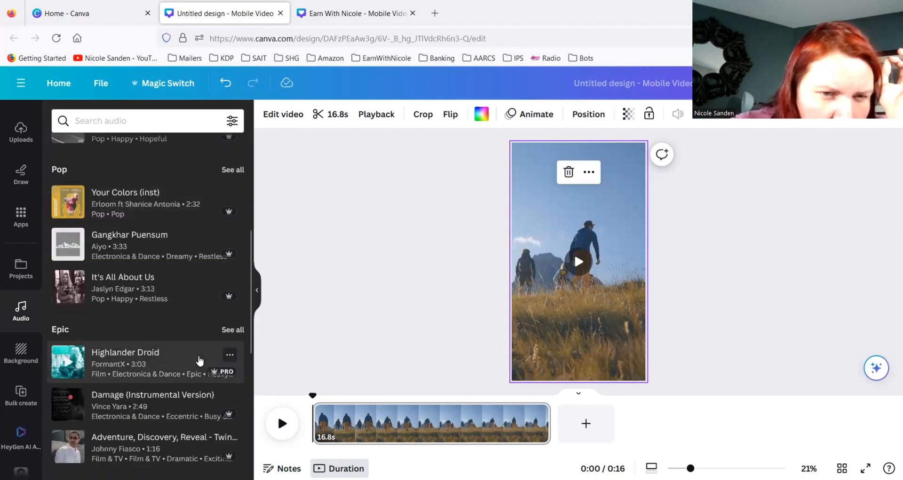
{"action": "scroll", "coordinate": [199, 360], "scroll_direction": "down", "scroll_amount": 2}
{"action": "scroll", "coordinate": [198, 362], "scroll_direction": "down", "scroll_amount": 3}
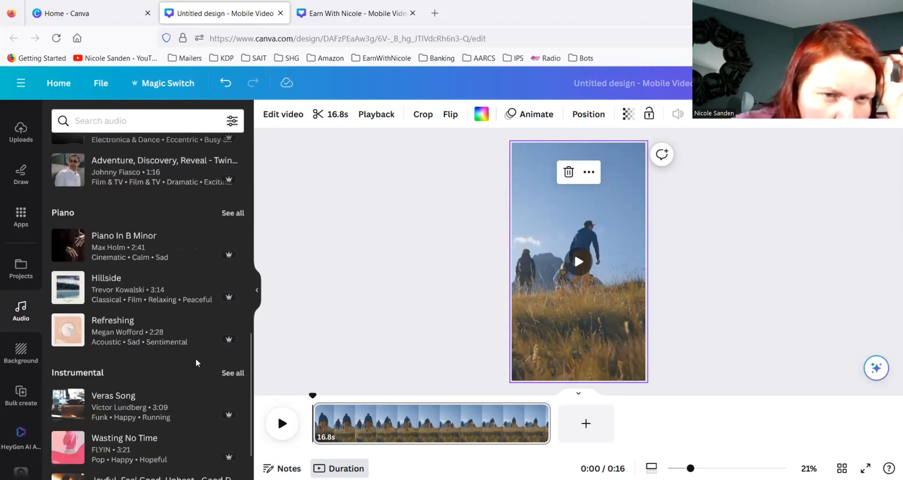
{"action": "scroll", "coordinate": [197, 362], "scroll_direction": "down", "scroll_amount": 3}
{"action": "scroll", "coordinate": [198, 363], "scroll_direction": "down", "scroll_amount": 4}
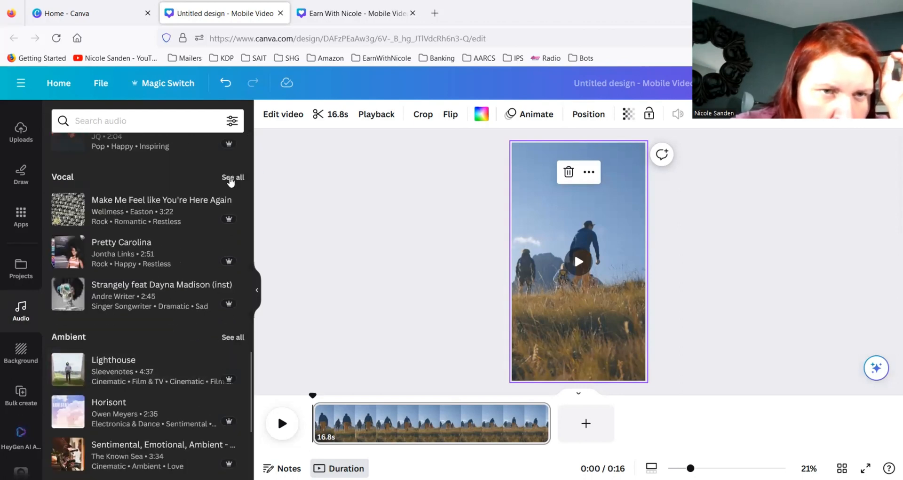
Step: Show all Vocal tracks, preview the track MAI TAI, and add it to the video
{"action": "left_click", "coordinate": [233, 177]}
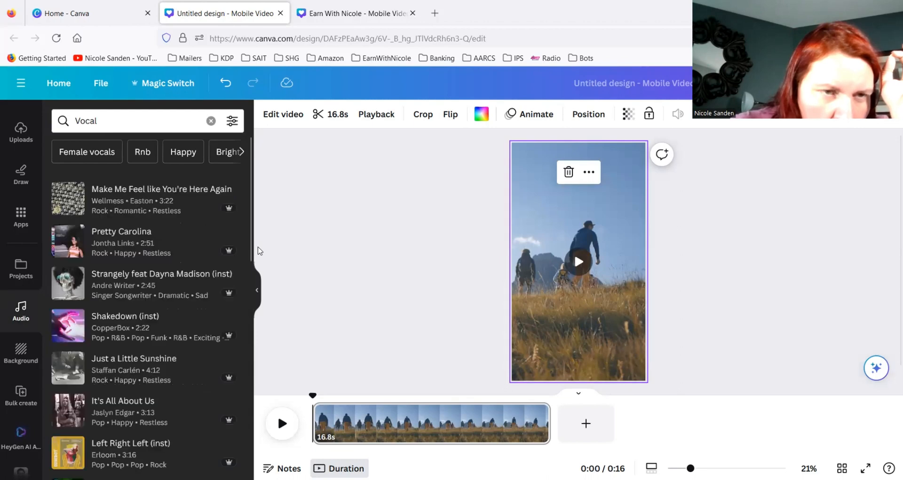
{"action": "scroll", "coordinate": [157, 200], "scroll_direction": "down", "scroll_amount": 6}
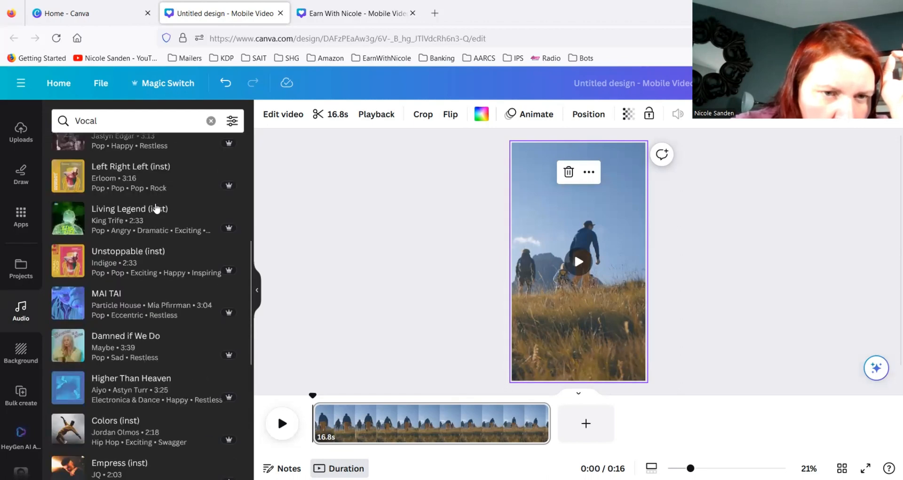
{"action": "scroll", "coordinate": [156, 207], "scroll_direction": "down", "scroll_amount": 2}
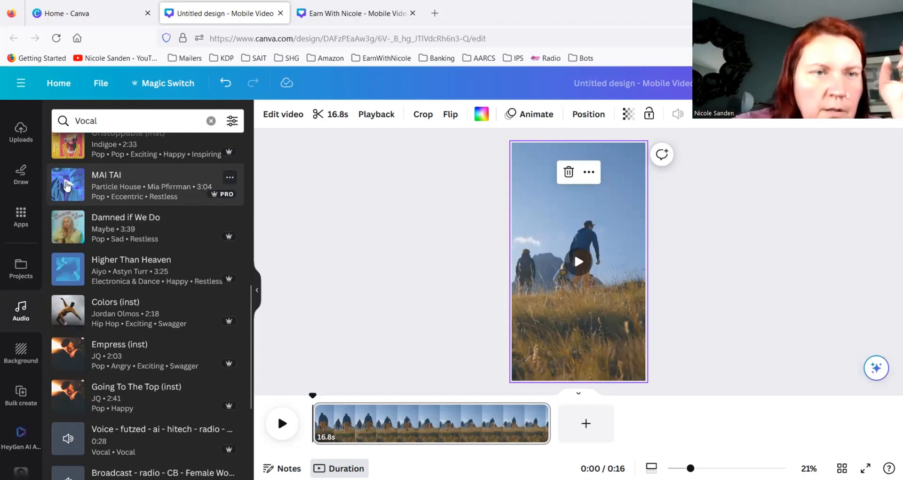
{"action": "left_click", "coordinate": [67, 186]}
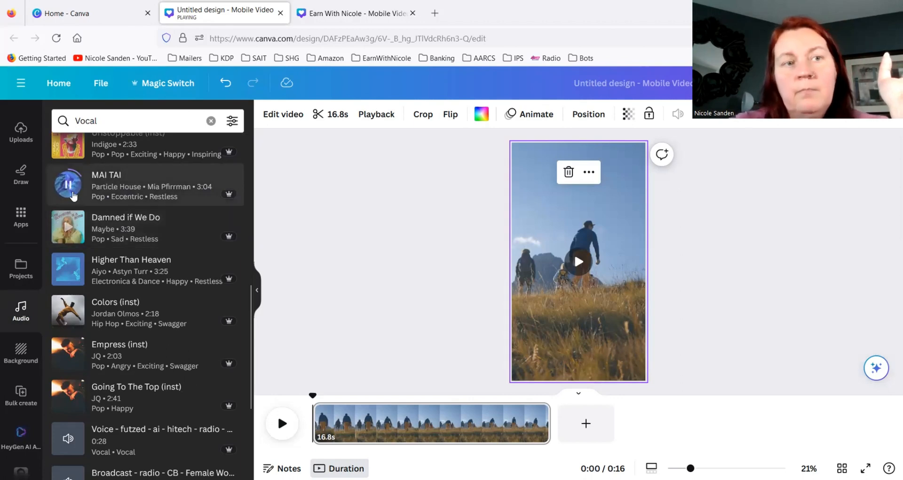
{"action": "left_click", "coordinate": [68, 185]}
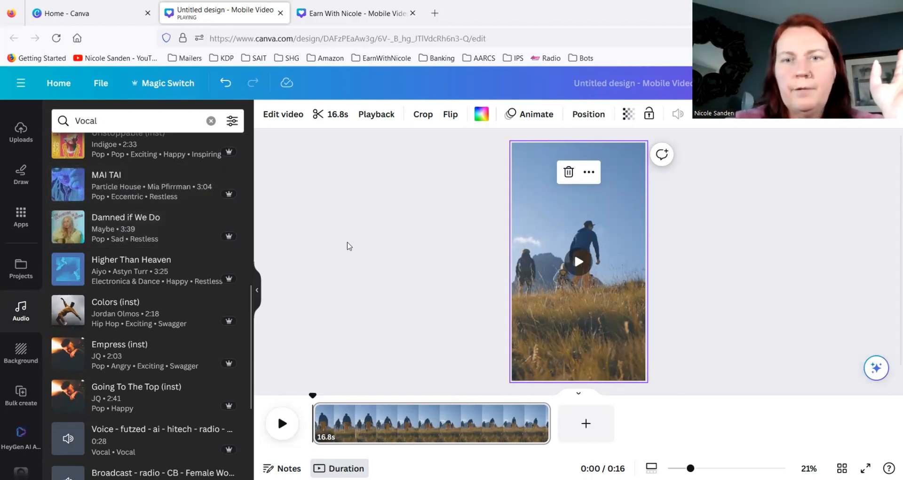
{"action": "scroll", "coordinate": [349, 246], "scroll_direction": "down", "scroll_amount": 1}
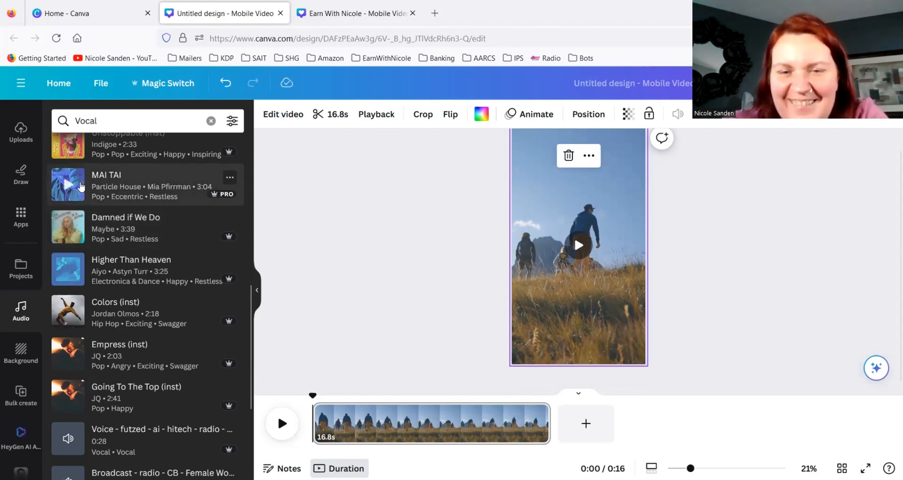
{"action": "left_click", "coordinate": [81, 184]}
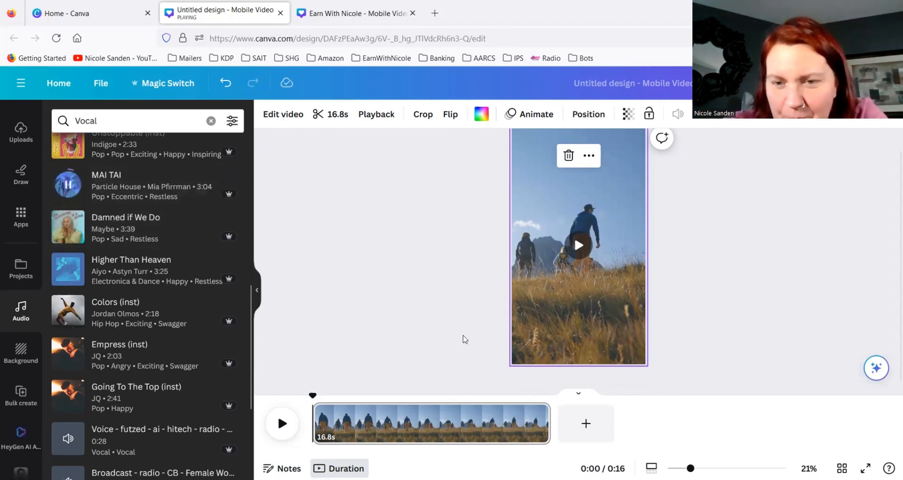
{"action": "left_click", "coordinate": [69, 186]}
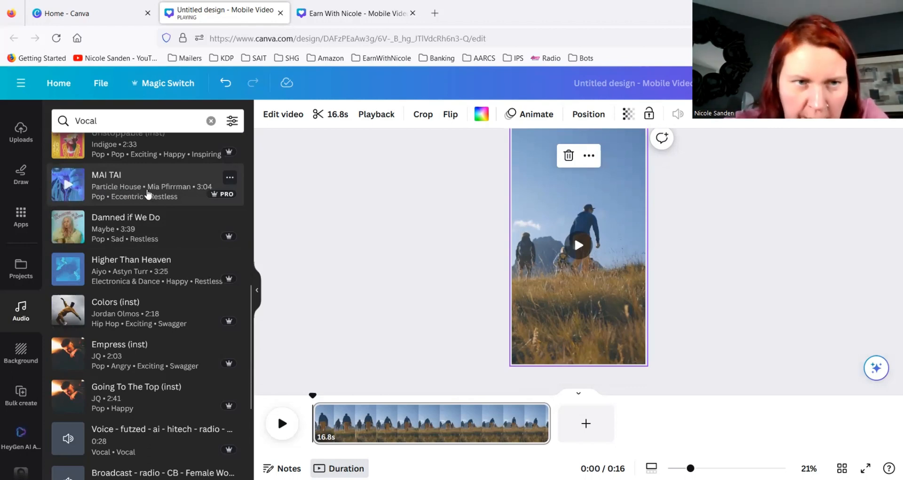
{"action": "left_click", "coordinate": [148, 194]}
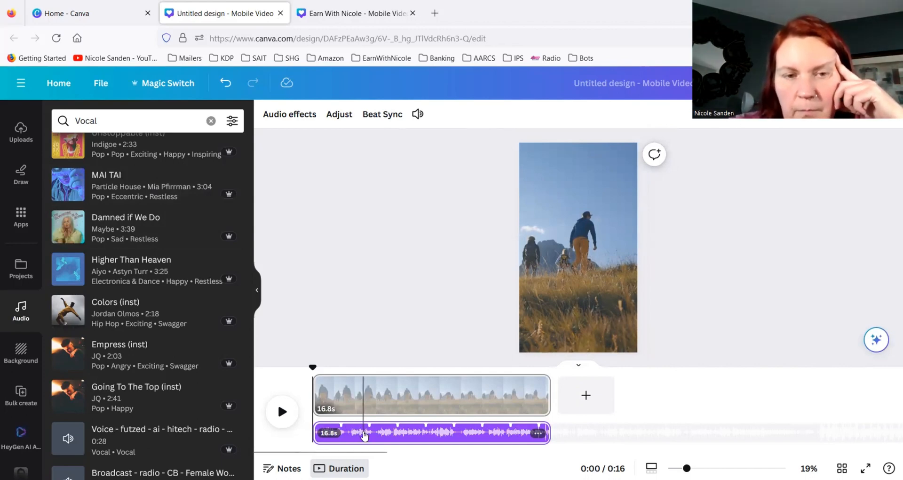
Step: Adjust the MAI TAI audio so the video uses a later section of the song, and play part of it back
{"action": "double_click", "coordinate": [364, 435]}
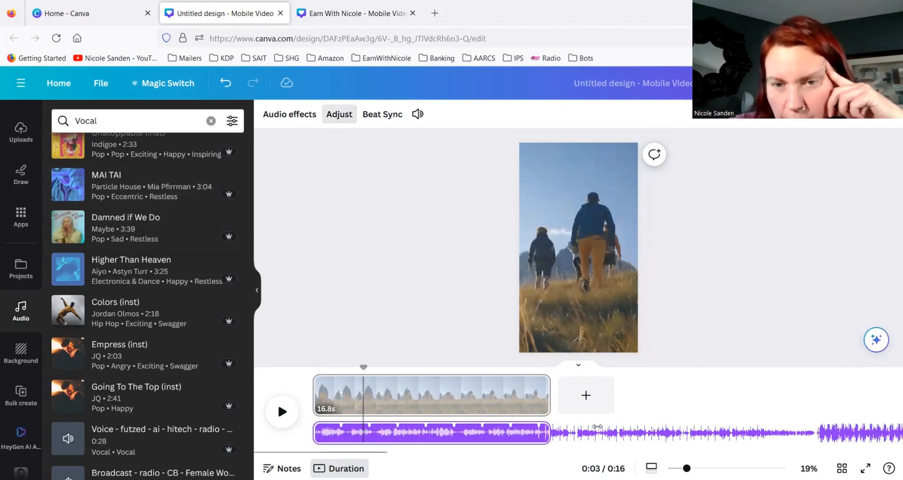
{"action": "left_click_drag", "start_coordinate": [840, 432], "coordinate": [650, 432]}
{"action": "left_click_drag", "start_coordinate": [649, 432], "coordinate": [220, 430]}
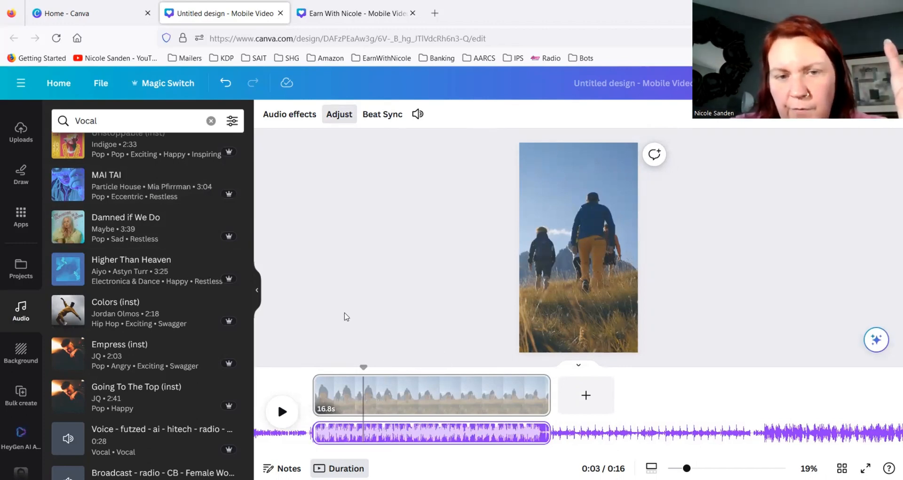
{"action": "left_click", "coordinate": [346, 322]}
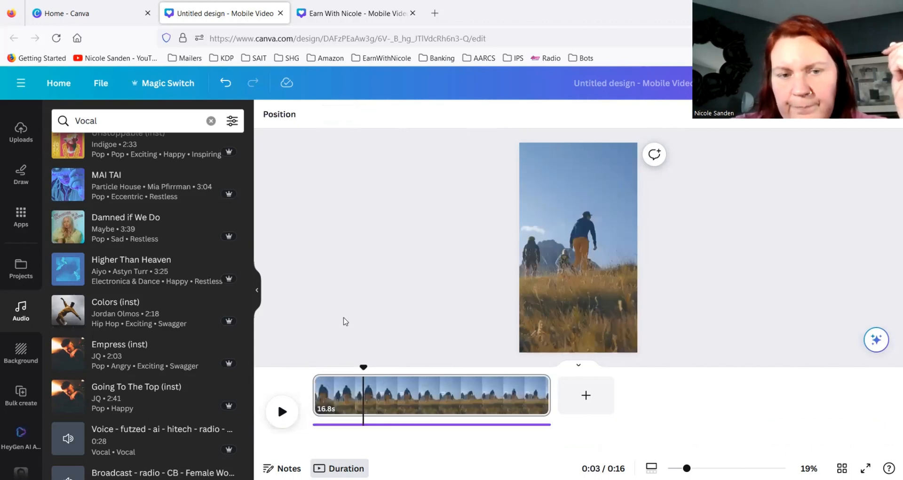
{"action": "left_click", "coordinate": [294, 422]}
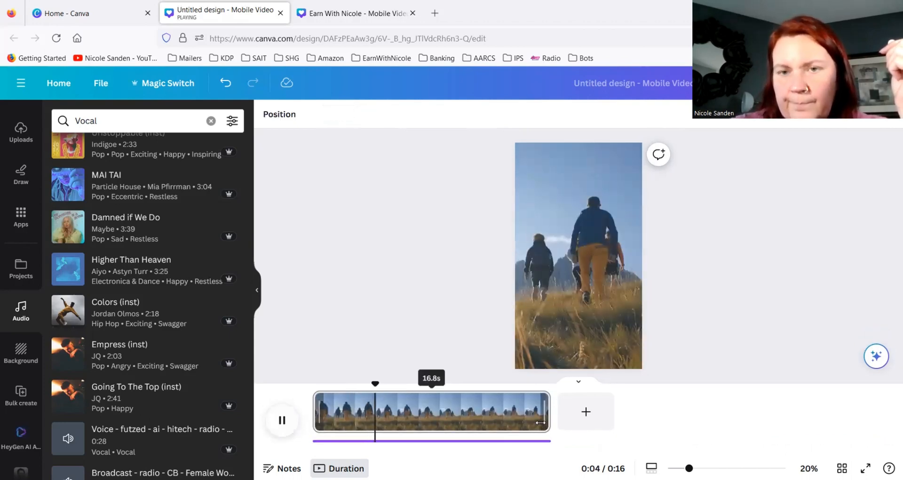
{"action": "left_click", "coordinate": [282, 422]}
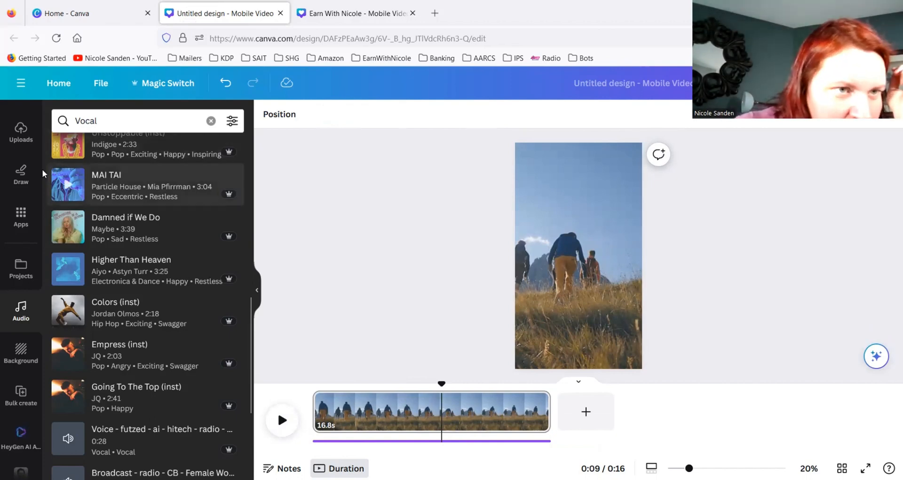
Step: Add a brand kit Heading text to the page
{"action": "scroll", "coordinate": [21, 174], "scroll_direction": "up", "scroll_amount": 3}
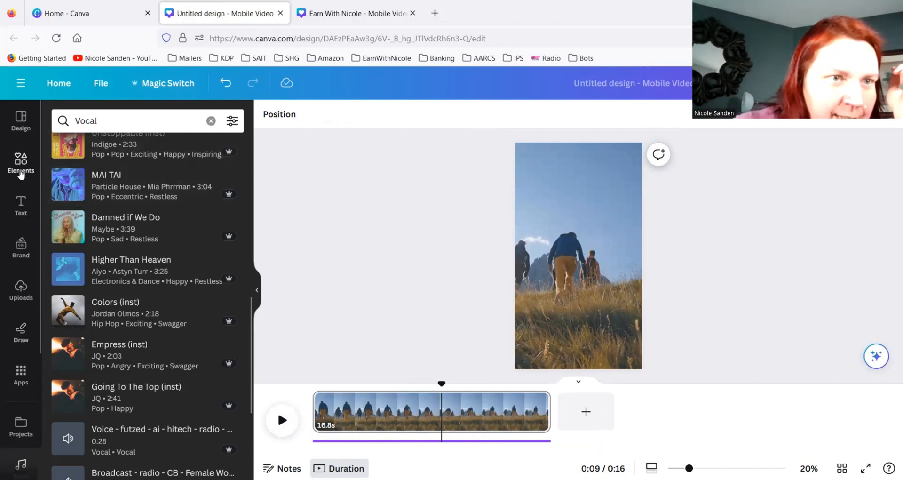
{"action": "left_click", "coordinate": [22, 204]}
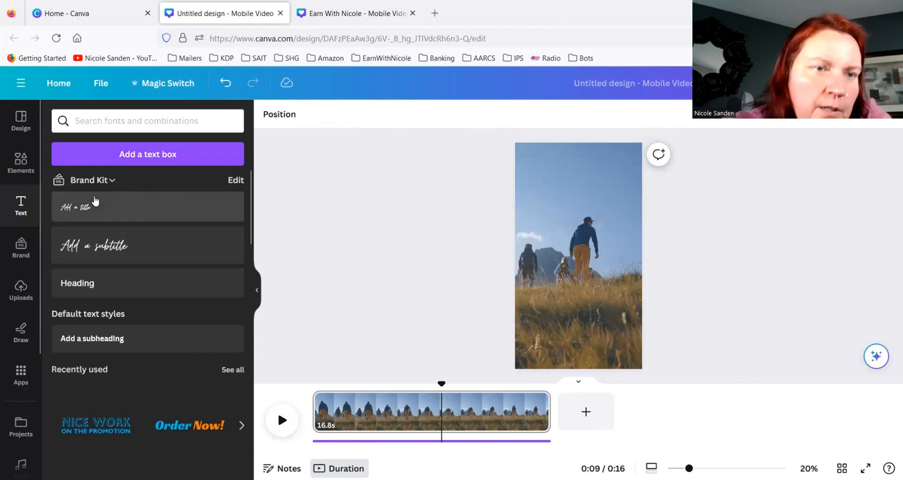
{"action": "left_click", "coordinate": [104, 286]}
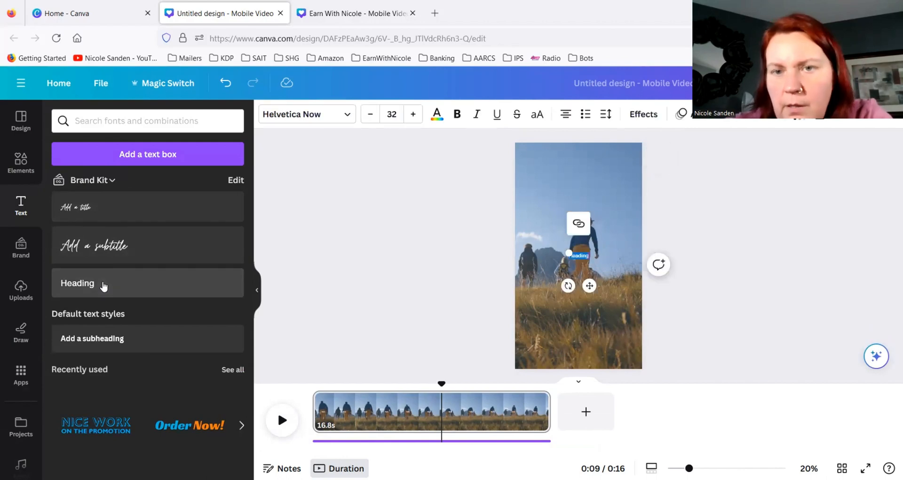
Step: Set the heading's font size to 60
{"action": "double_click", "coordinate": [576, 254]}
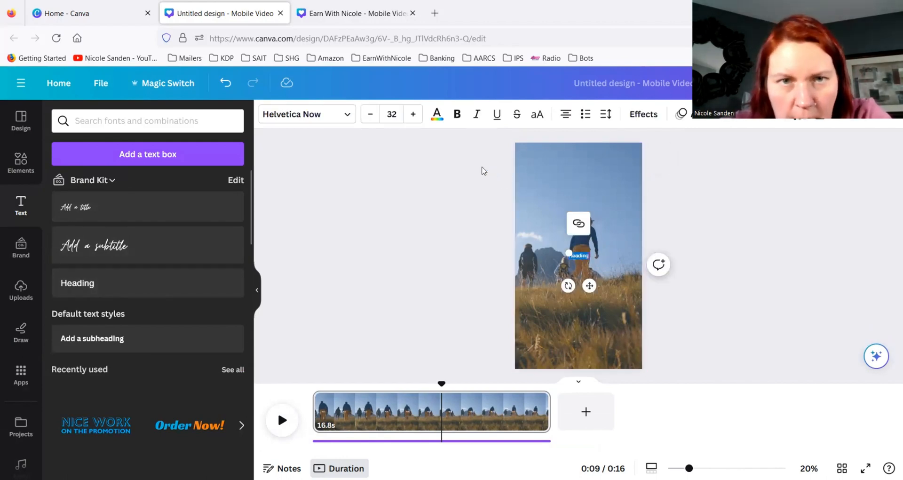
{"action": "left_click", "coordinate": [413, 114]}
{"action": "left_click", "coordinate": [413, 114]}
{"action": "left_click", "coordinate": [413, 114]}
{"action": "left_click", "coordinate": [413, 114]}
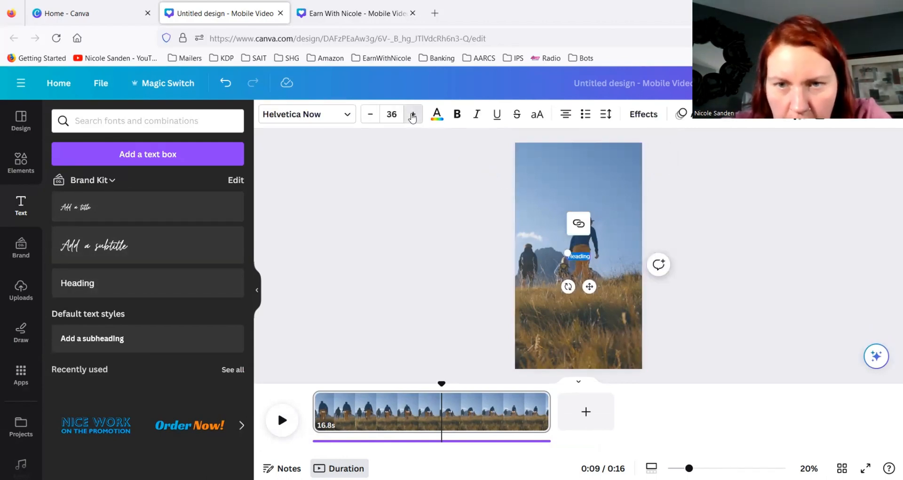
{"action": "left_click", "coordinate": [413, 114]}
{"action": "left_click", "coordinate": [414, 114]}
{"action": "left_click", "coordinate": [413, 114]}
{"action": "left_click", "coordinate": [413, 115]}
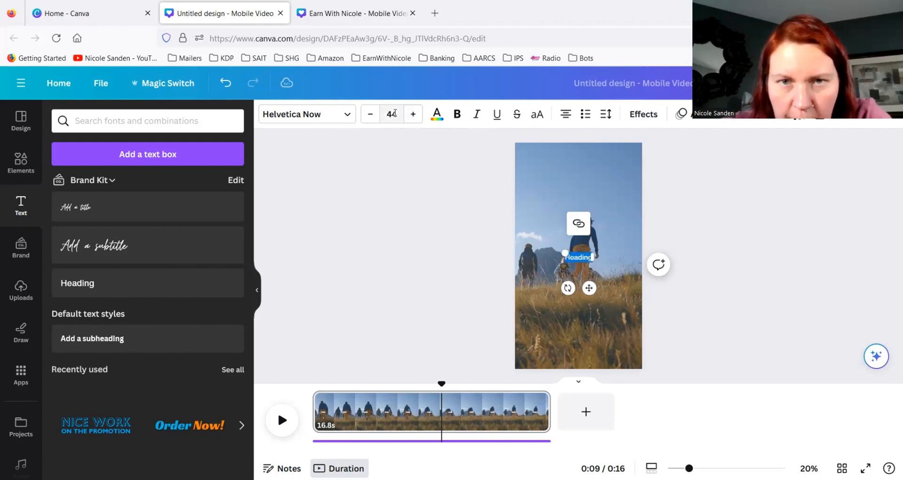
{"action": "left_click", "coordinate": [394, 114]}
{"action": "type", "text": "6"}
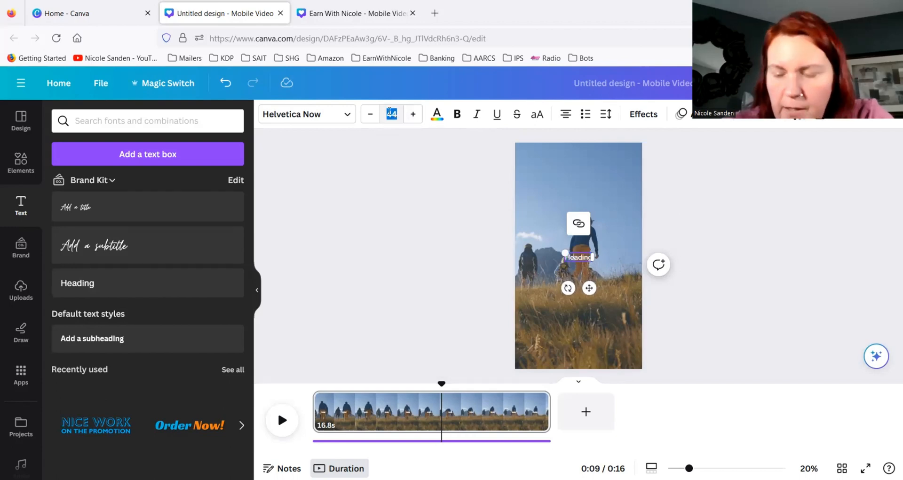
{"action": "type", "text": "0"}
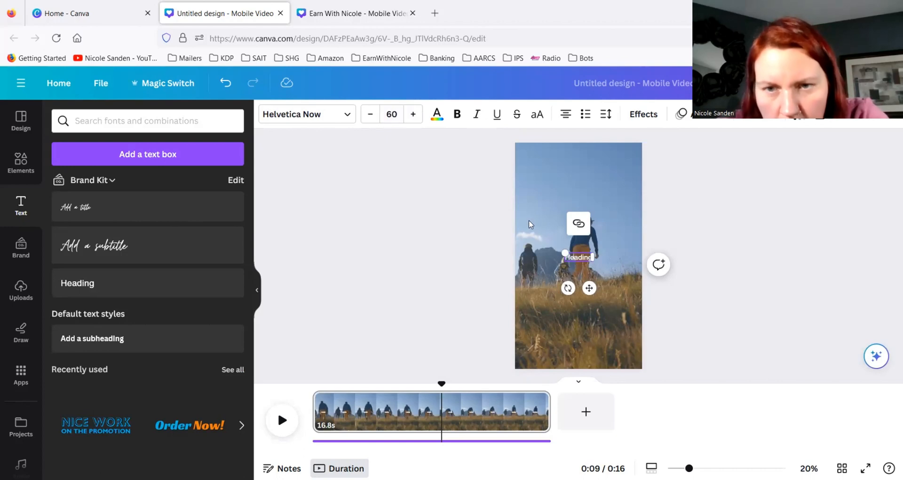
Step: Replace the heading's placeholder text with "Learn To Mke Daiily Pay in Jus"
{"action": "double_click", "coordinate": [582, 260]}
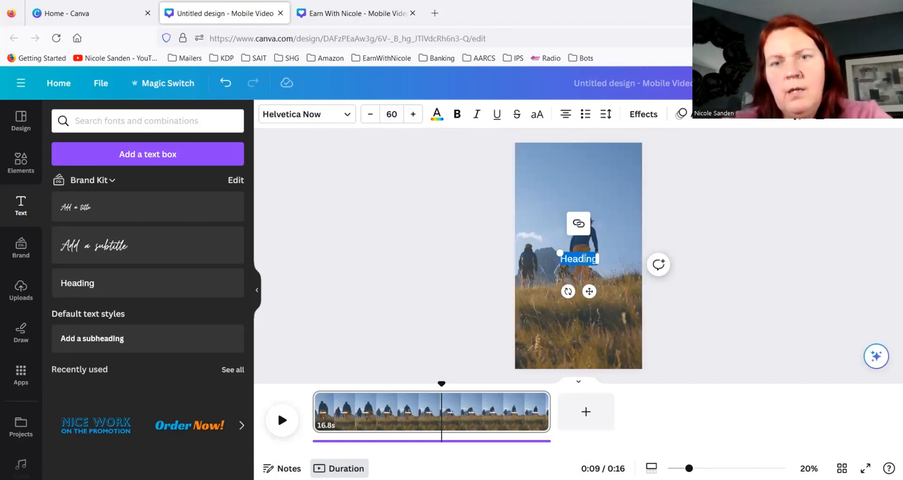
{"action": "type", "text": "Le"}
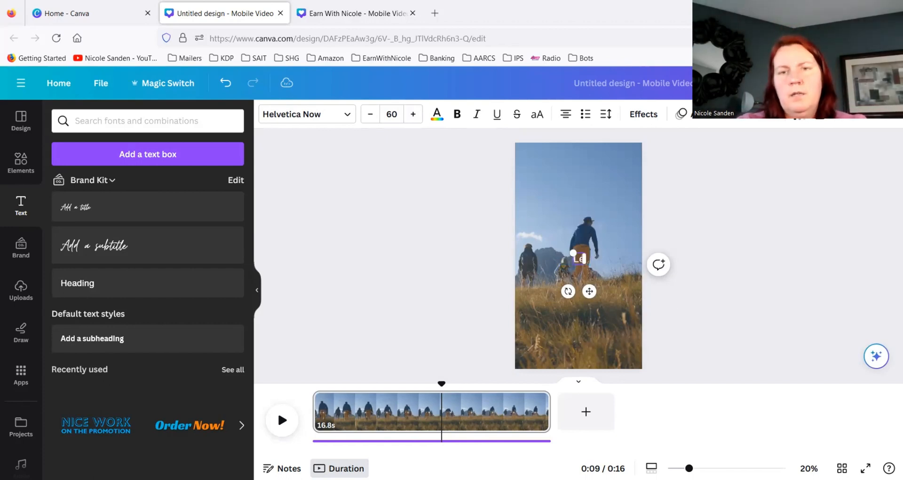
{"action": "type", "text": "arn To M"}
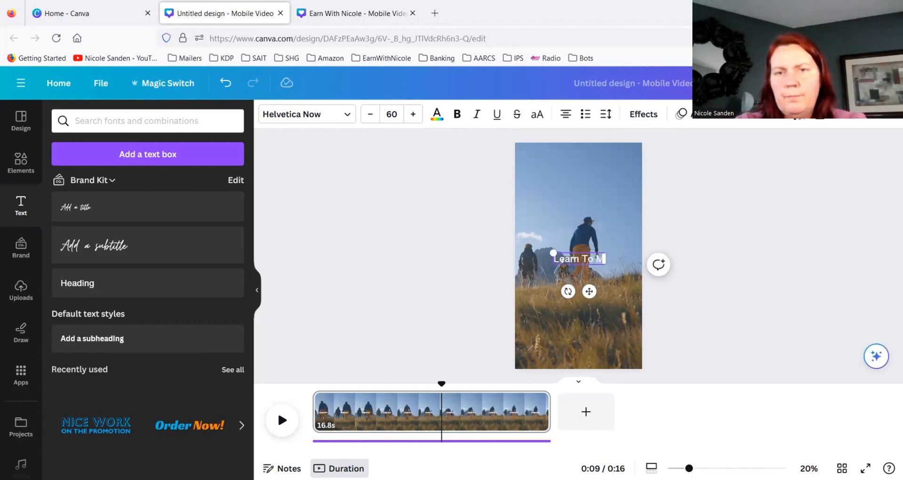
{"action": "type", "text": "ke Da"}
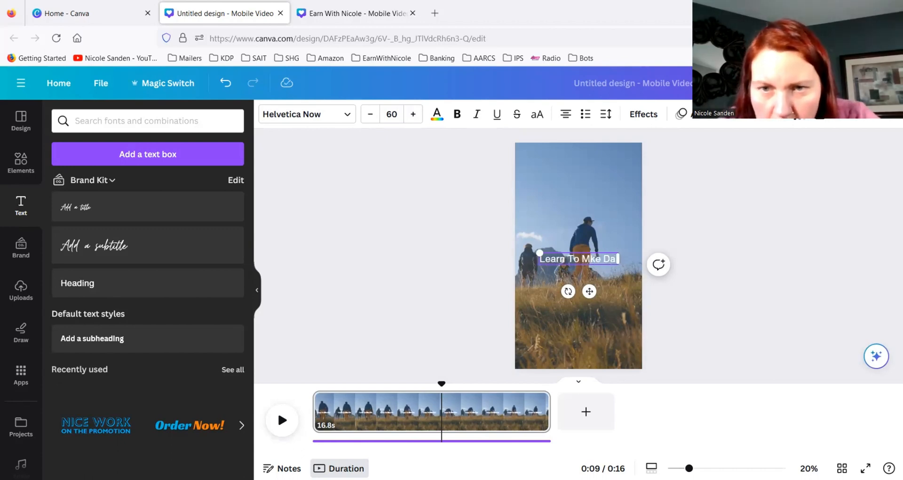
{"action": "type", "text": "ily P"}
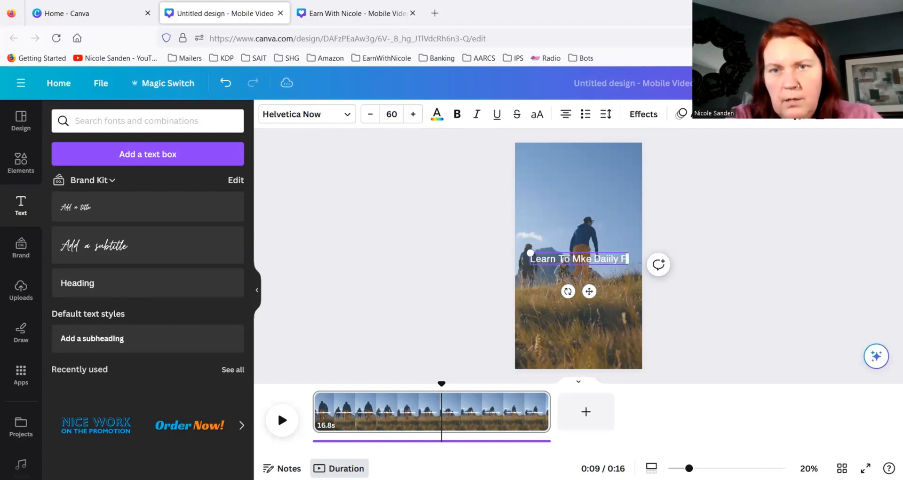
{"action": "type", "text": "ay in Jus"}
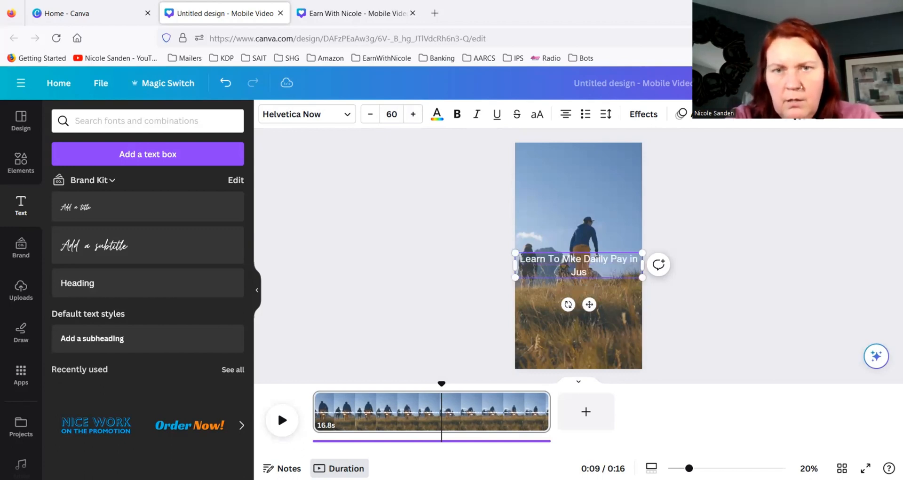
Step: Complete the overlay text so it reads "Learn To Mke Daiily Pay in Just 2 hours a day"
{"action": "type", "text": "t 2 hour"}
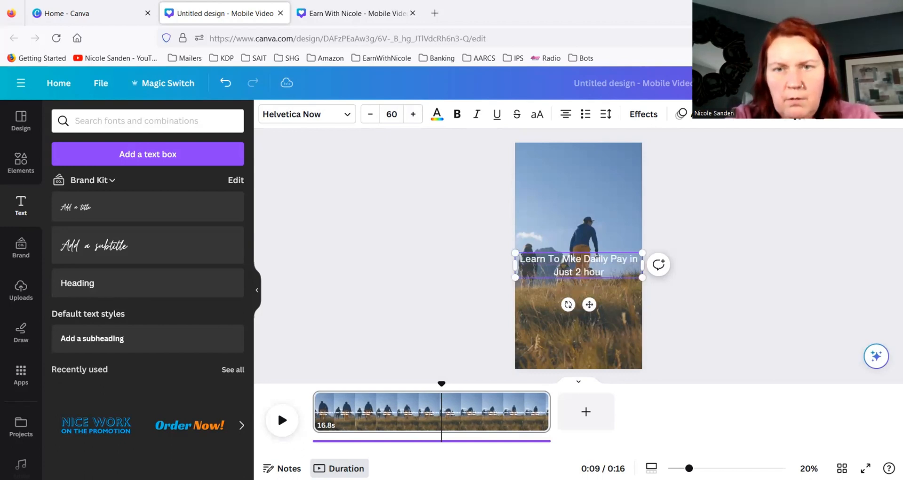
{"action": "type", "text": "s a da"}
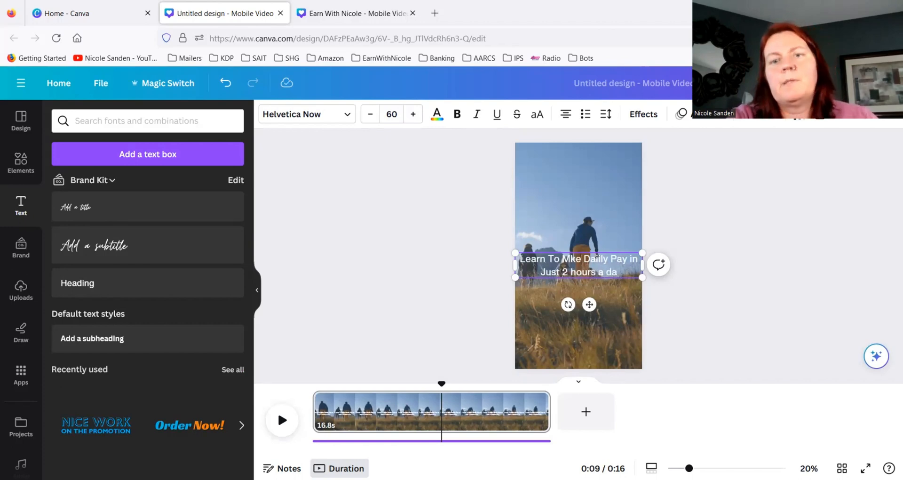
{"action": "type", "text": "y"}
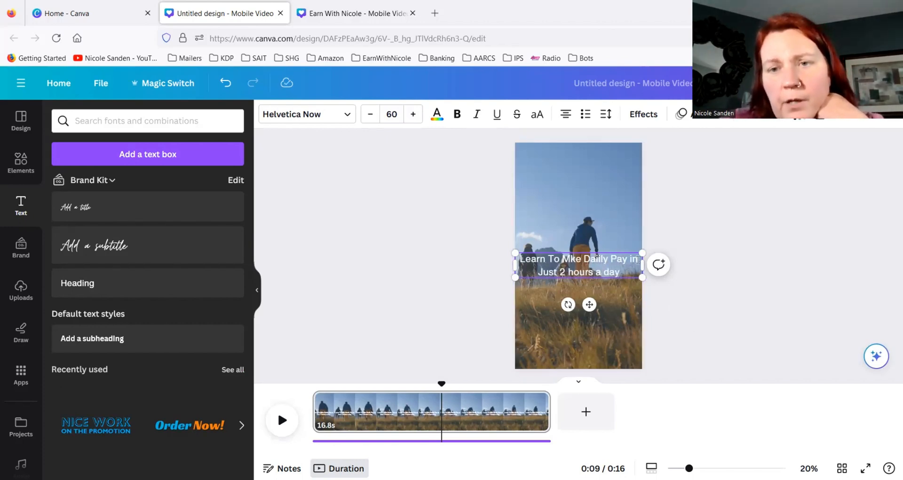
{"action": "left_click", "coordinate": [624, 282]}
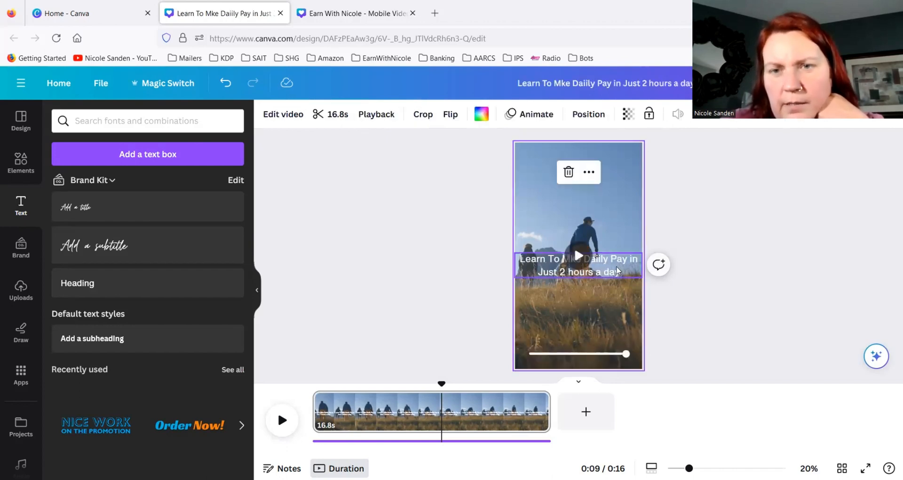
Step: Move the text to the upper part of the video and narrow its box to 864 wide, within the side margins
{"action": "left_click_drag", "start_coordinate": [613, 263], "coordinate": [615, 189]}
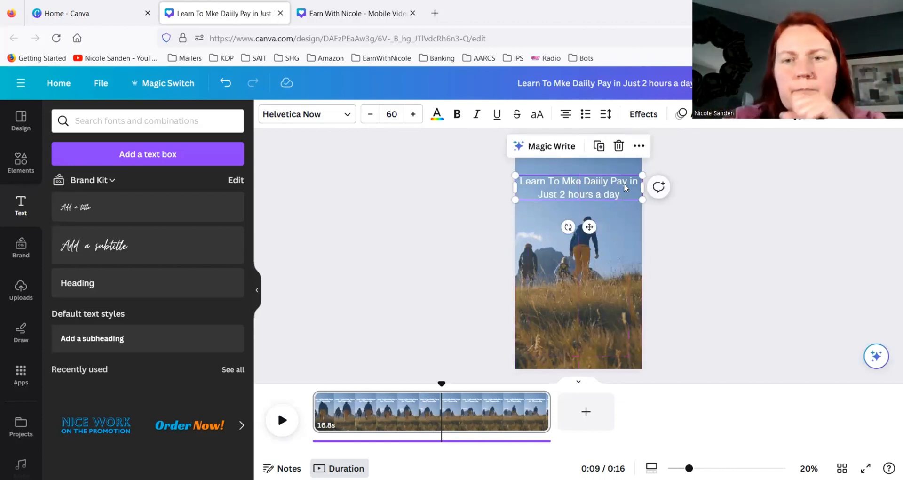
{"action": "left_click_drag", "start_coordinate": [644, 186], "coordinate": [629, 188]}
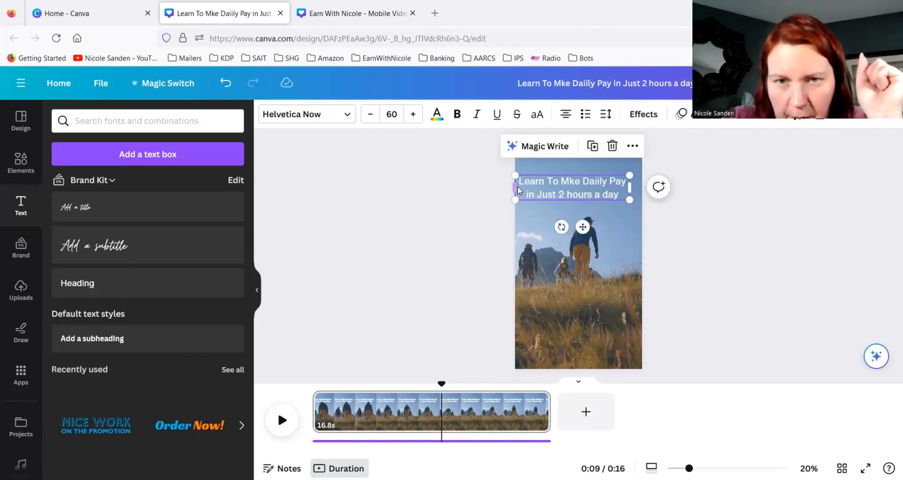
{"action": "left_click_drag", "start_coordinate": [518, 187], "coordinate": [531, 188]}
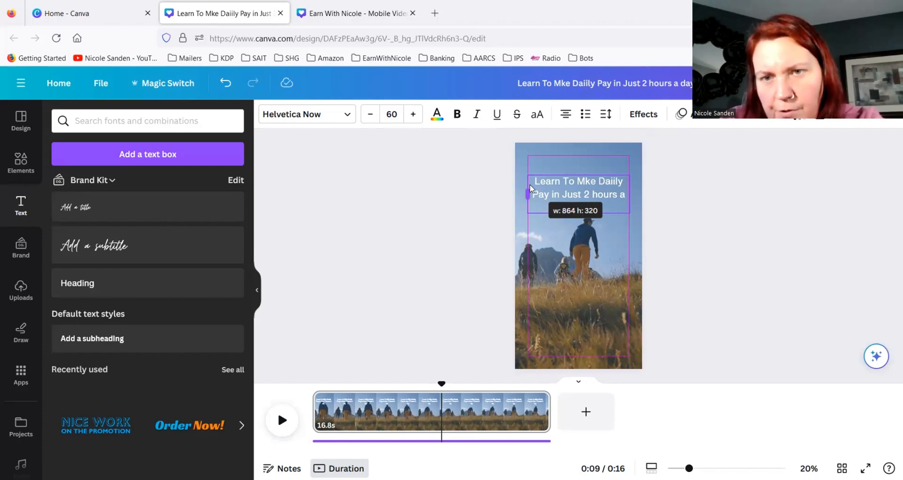
{"action": "left_click_drag", "start_coordinate": [530, 187], "coordinate": [530, 188]}
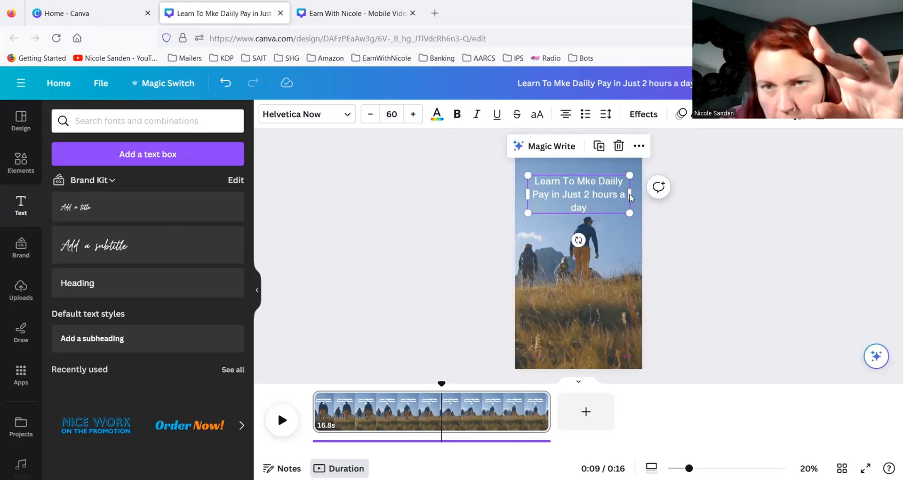
{"action": "left_click_drag", "start_coordinate": [632, 197], "coordinate": [630, 195]}
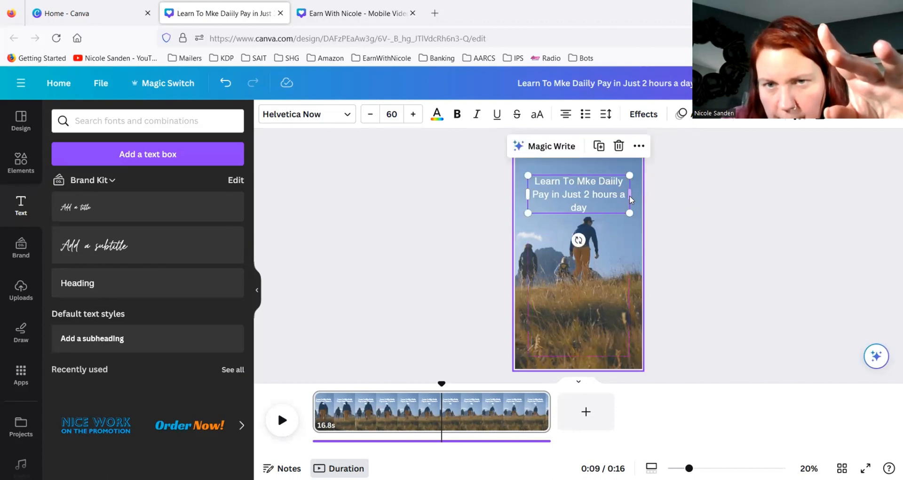
{"action": "left_click", "coordinate": [680, 250]}
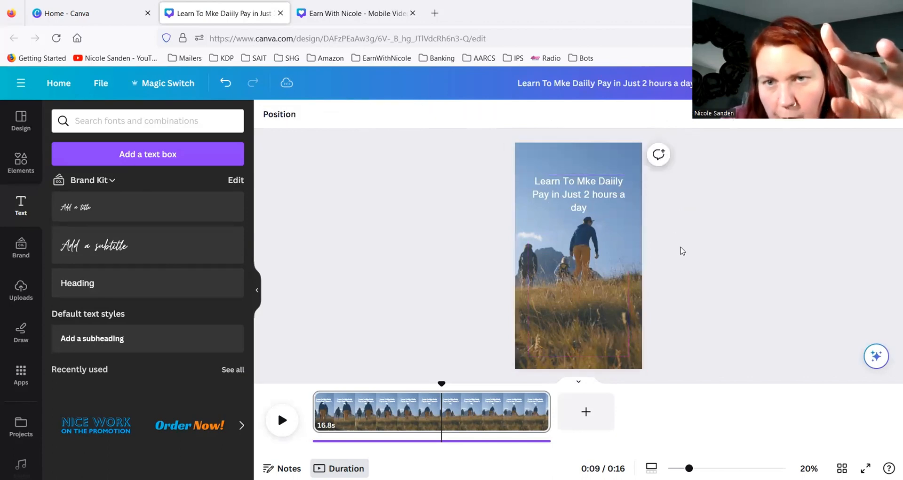
Step: Reposition the text block horizontally centred in the sky area, just below the video's upper margin
{"action": "left_click", "coordinate": [577, 191]}
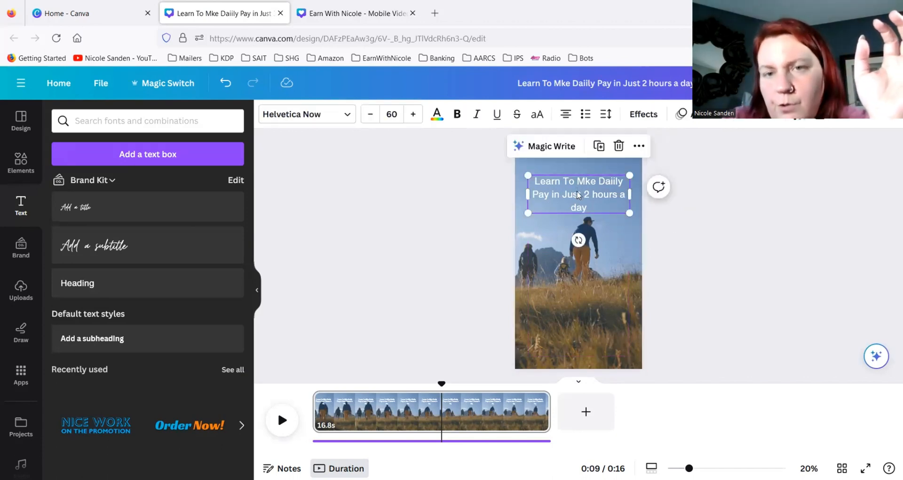
{"action": "left_click_drag", "start_coordinate": [577, 191], "coordinate": [576, 252]}
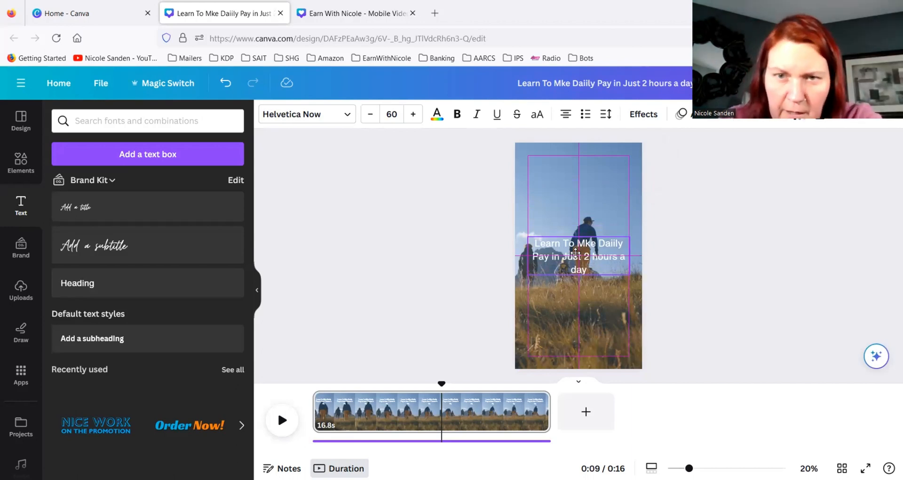
{"action": "left_click_drag", "start_coordinate": [576, 255], "coordinate": [578, 184]}
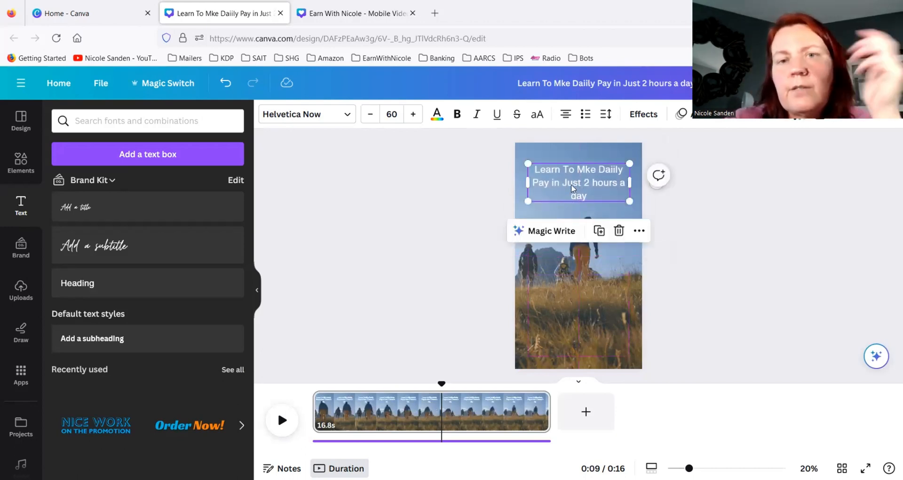
Step: Make the text bold and apply the Outline effect with a thickness of 200
{"action": "left_click", "coordinate": [458, 115]}
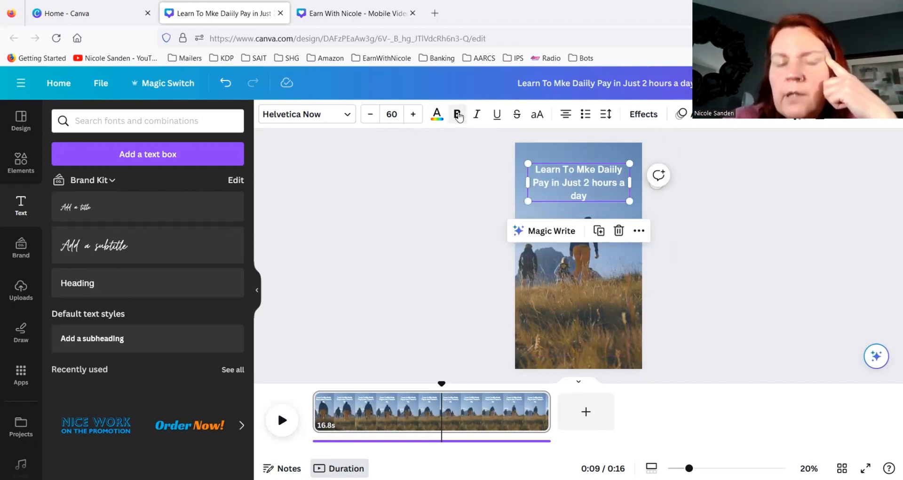
{"action": "left_click", "coordinate": [650, 117]}
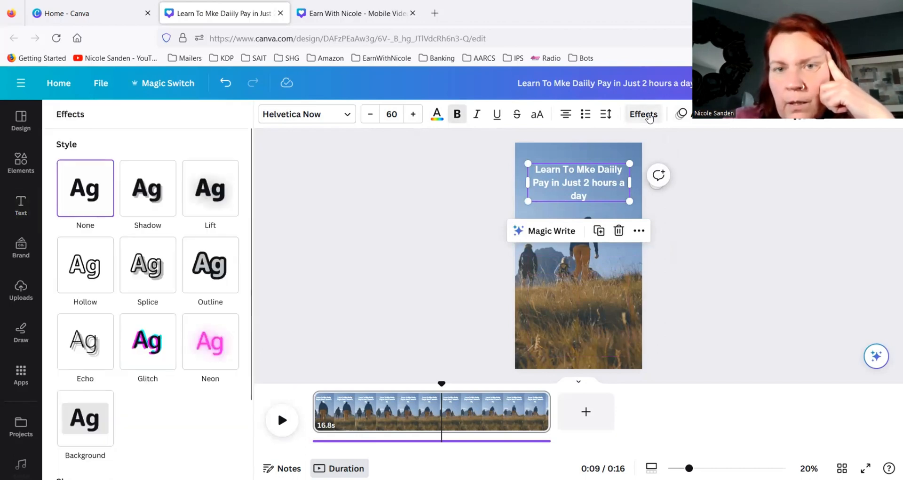
{"action": "left_click", "coordinate": [200, 279]}
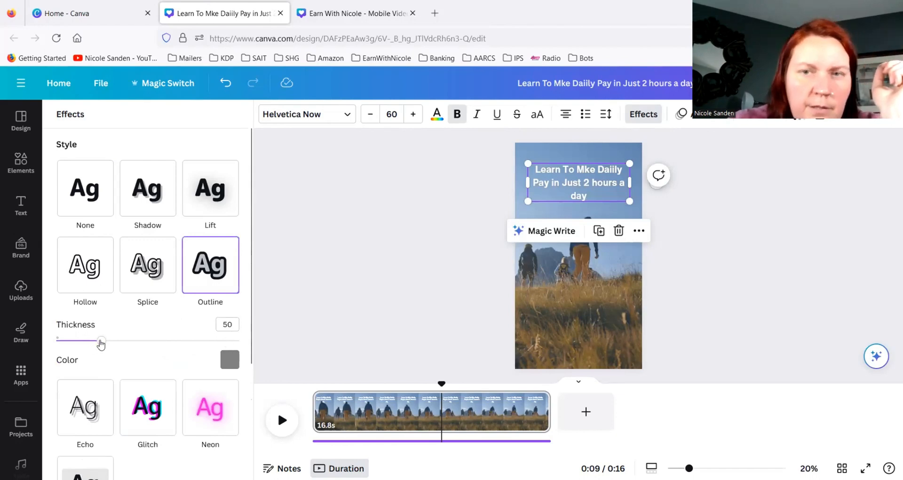
{"action": "left_click_drag", "start_coordinate": [101, 343], "coordinate": [238, 338]}
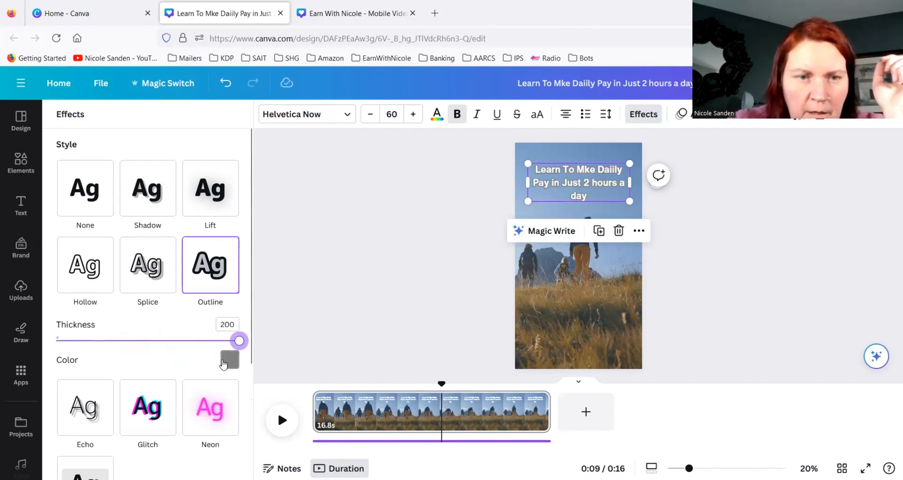
Step: Try white as the text's outline color, and settle on black
{"action": "left_click", "coordinate": [225, 362]}
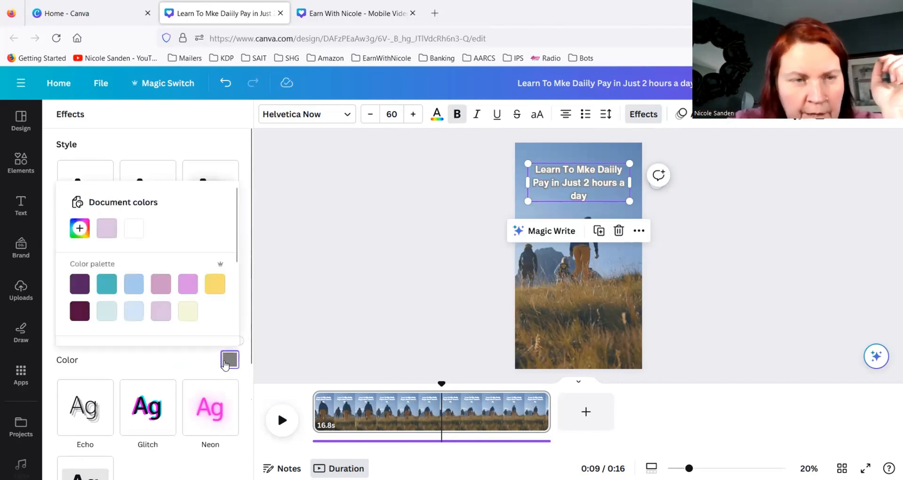
{"action": "scroll", "coordinate": [215, 296], "scroll_direction": "down", "scroll_amount": 2}
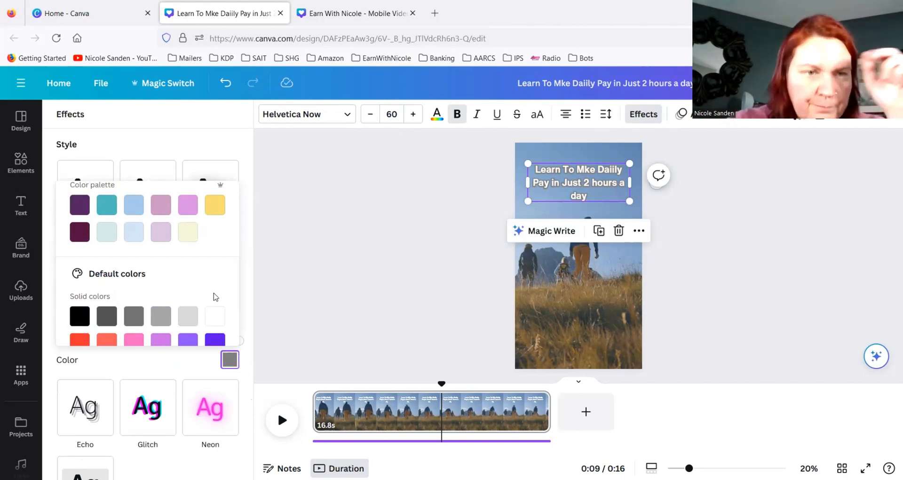
{"action": "left_click", "coordinate": [211, 317]}
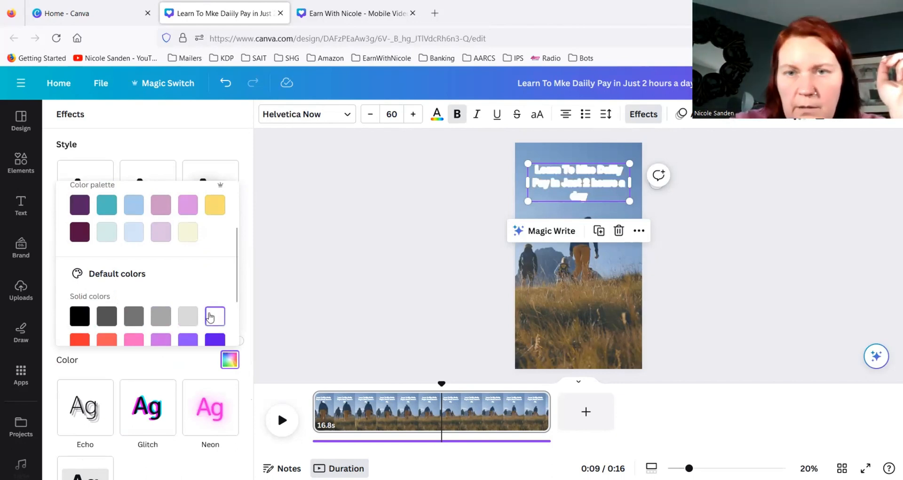
{"action": "left_click", "coordinate": [82, 321]}
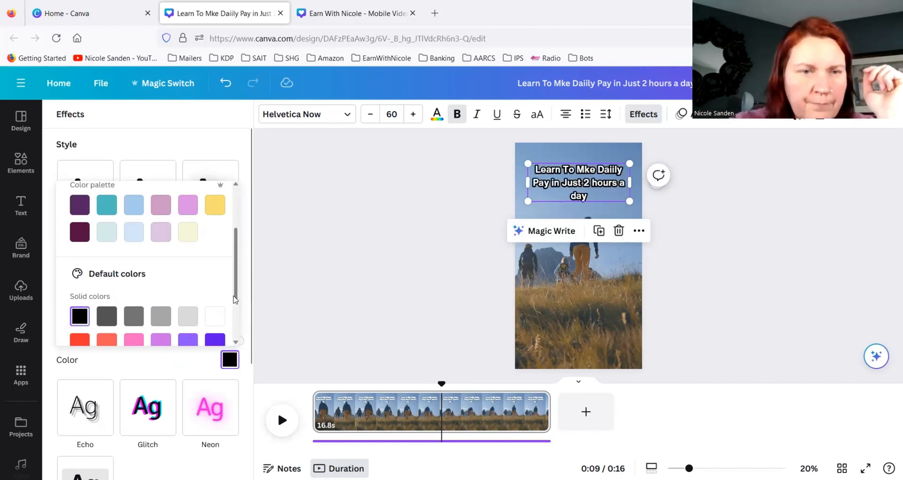
{"action": "left_click_drag", "start_coordinate": [235, 302], "coordinate": [242, 343]}
{"action": "left_click_drag", "start_coordinate": [244, 291], "coordinate": [252, 171]}
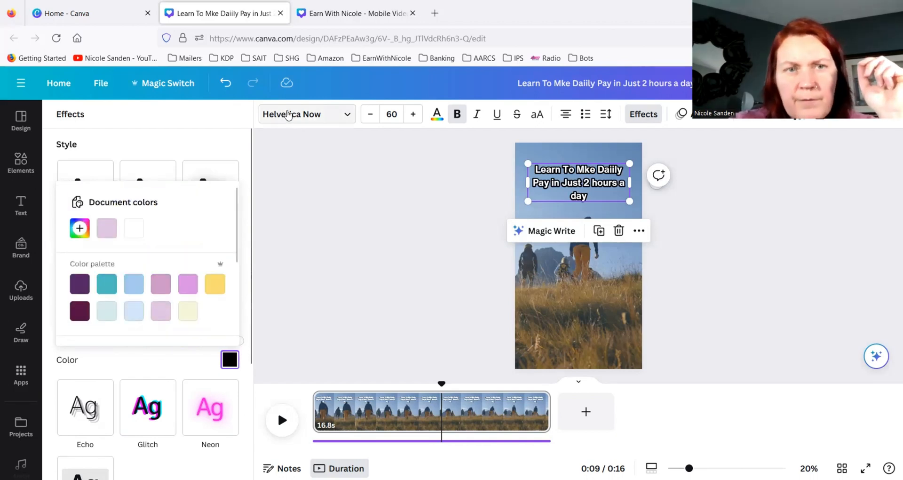
{"action": "left_click", "coordinate": [223, 145]}
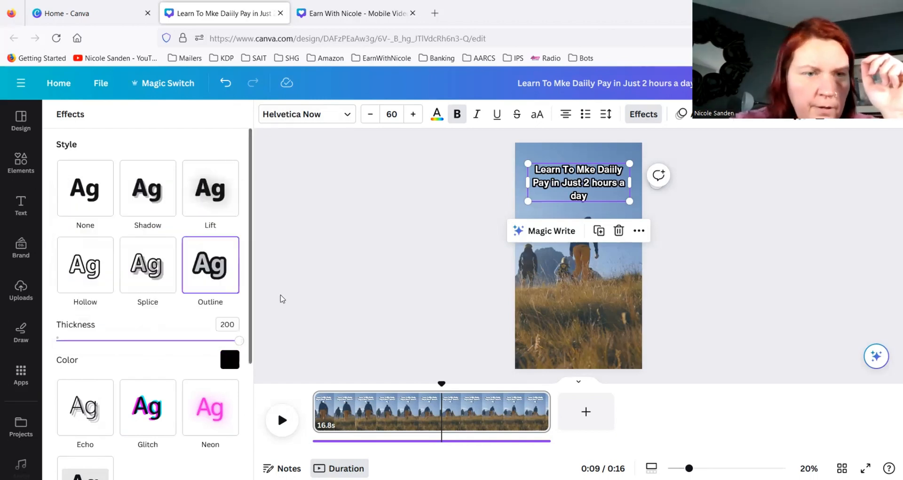
Step: Apply the Curve shape to the text with a curve of 51, and scale the text down to size 57.6
{"action": "scroll", "coordinate": [183, 325], "scroll_direction": "down", "scroll_amount": 3}
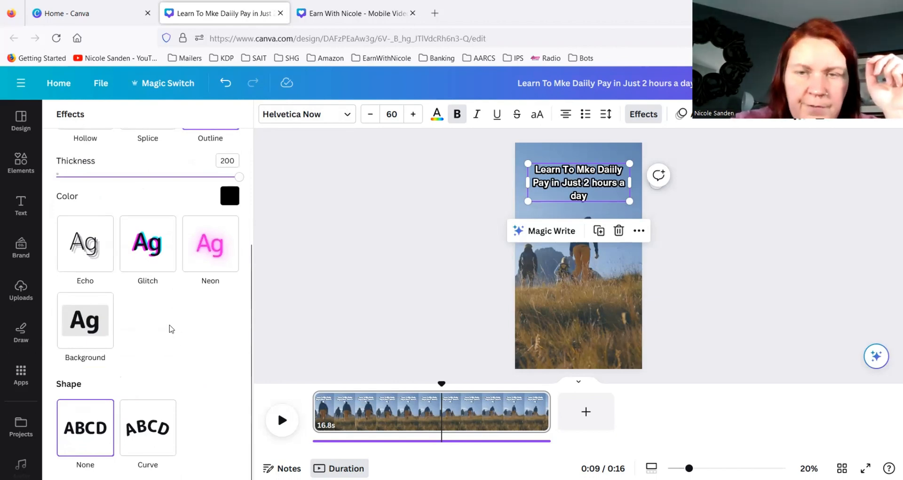
{"action": "left_click", "coordinate": [162, 435]}
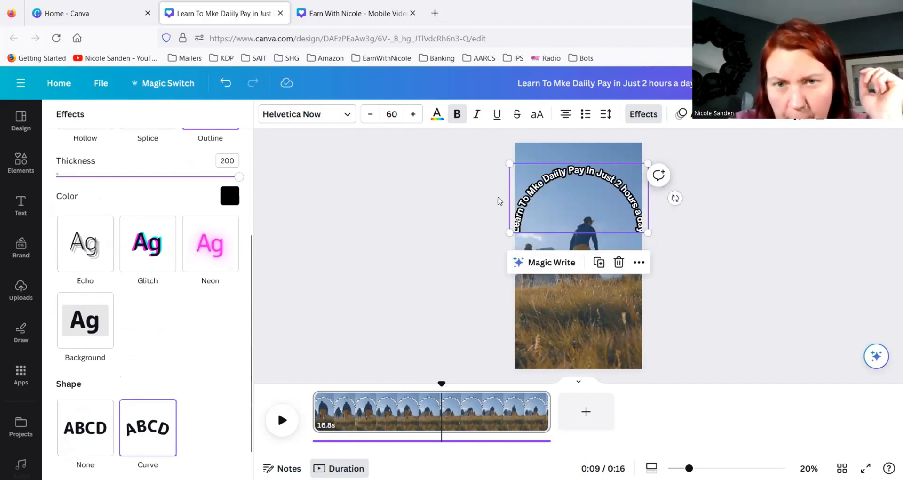
{"action": "mouse_move", "coordinate": [509, 233]}
{"action": "left_mouse_down"}
{"action": "mouse_move", "coordinate": [523, 219]}
{"action": "mouse_move", "coordinate": [512, 230]}
{"action": "left_mouse_up"}
{"action": "scroll", "coordinate": [141, 301], "scroll_direction": "down", "scroll_amount": 2}
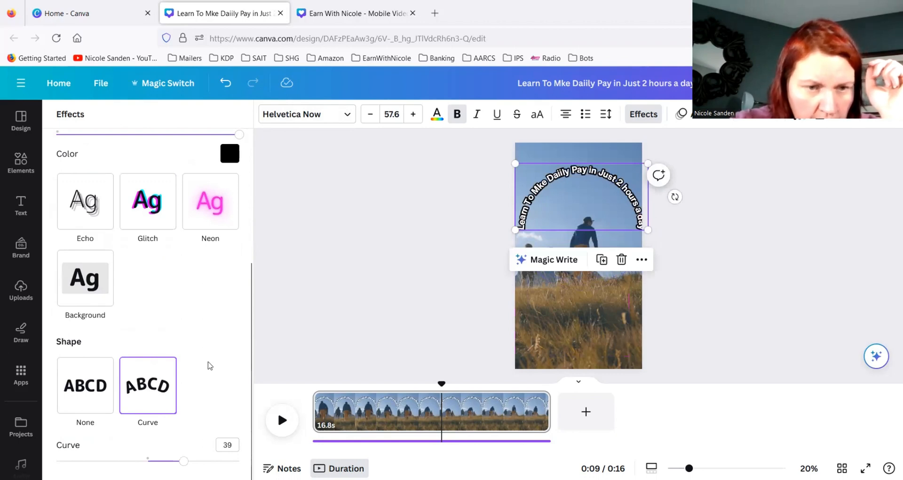
{"action": "mouse_move", "coordinate": [184, 461]}
{"action": "left_mouse_down"}
{"action": "mouse_move", "coordinate": [139, 459]}
{"action": "mouse_move", "coordinate": [195, 459]}
{"action": "left_mouse_up"}
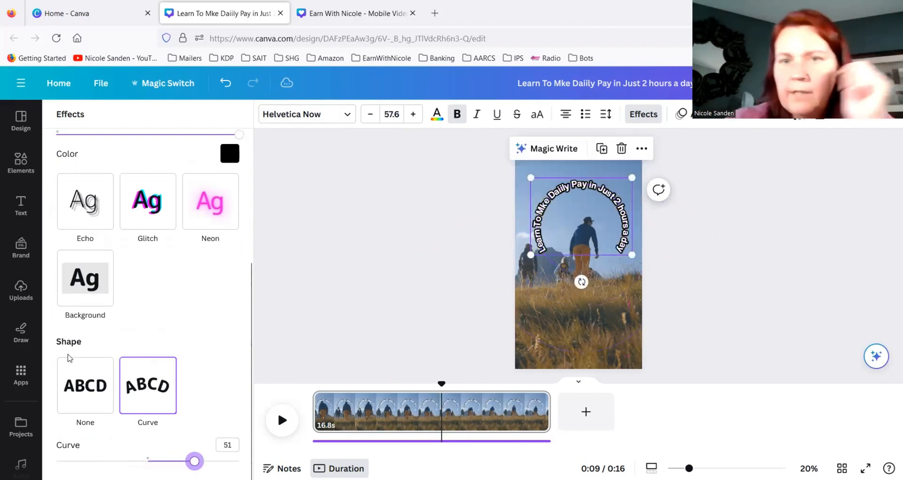
{"action": "left_click", "coordinate": [369, 231]}
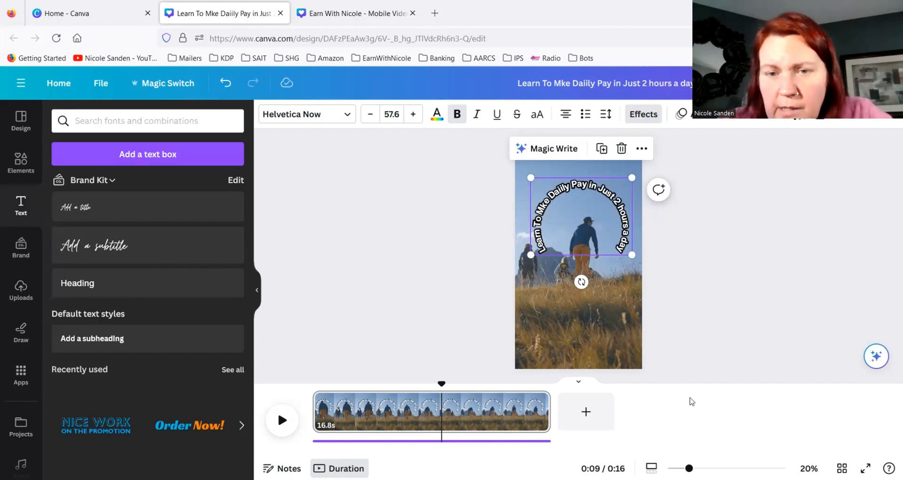
Step: Show the curved text's timing and shorten its duration to about 10.1 s, starting from the beginning of the video
{"action": "left_click", "coordinate": [549, 207]}
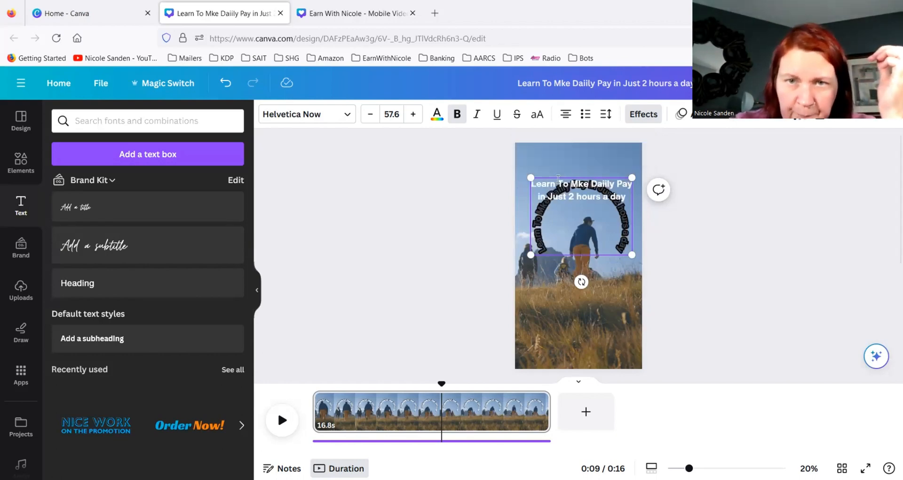
{"action": "left_click", "coordinate": [510, 217]}
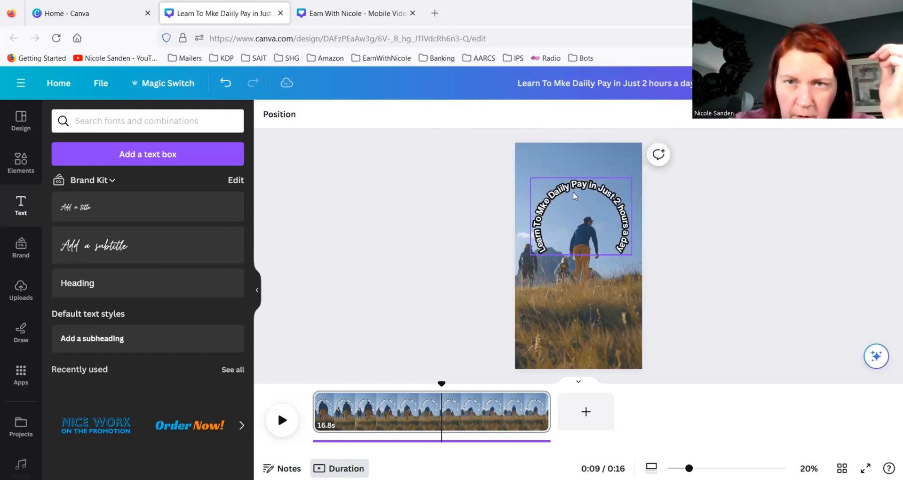
{"action": "left_click", "coordinate": [574, 187]}
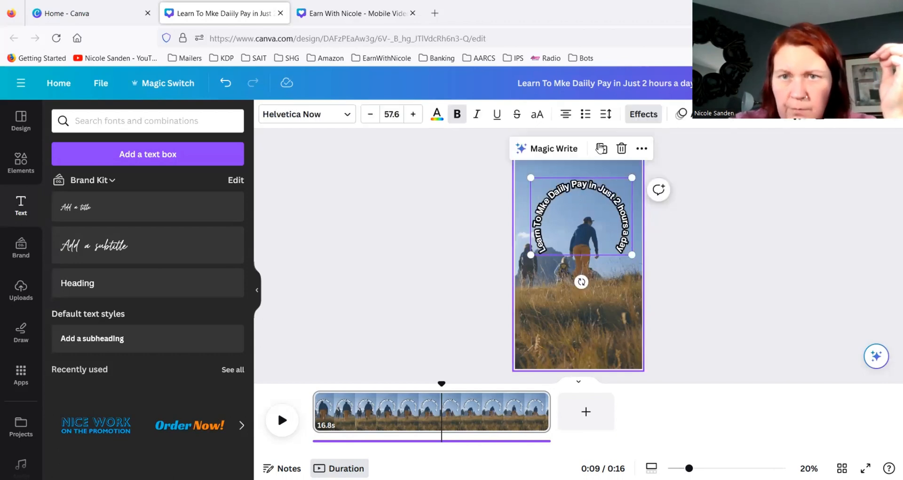
{"action": "left_click", "coordinate": [643, 149]}
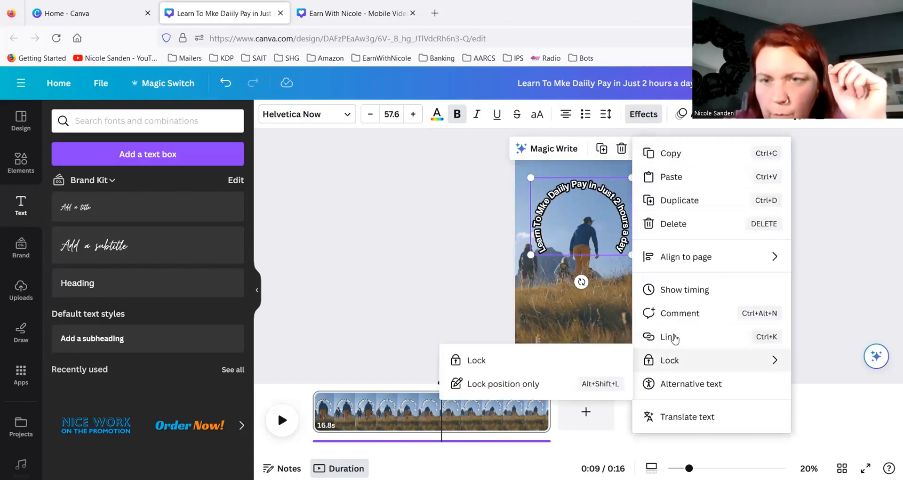
{"action": "left_click", "coordinate": [683, 291]}
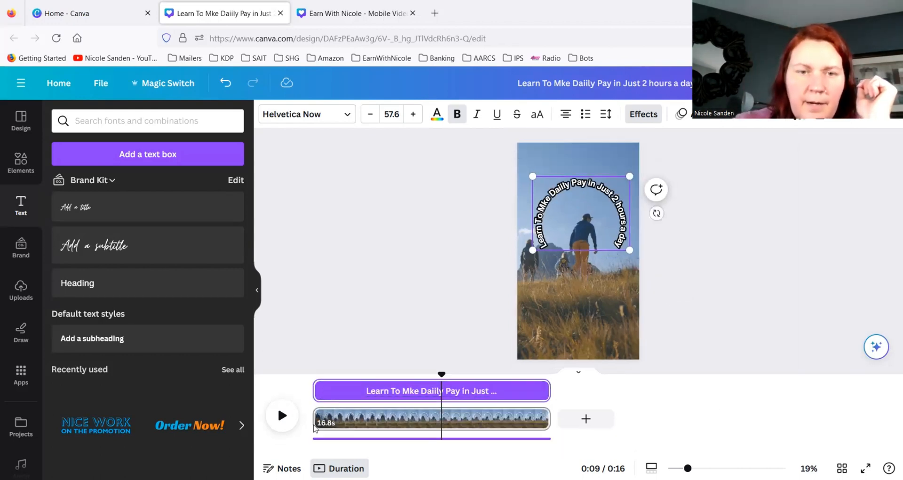
{"action": "left_click", "coordinate": [312, 386]}
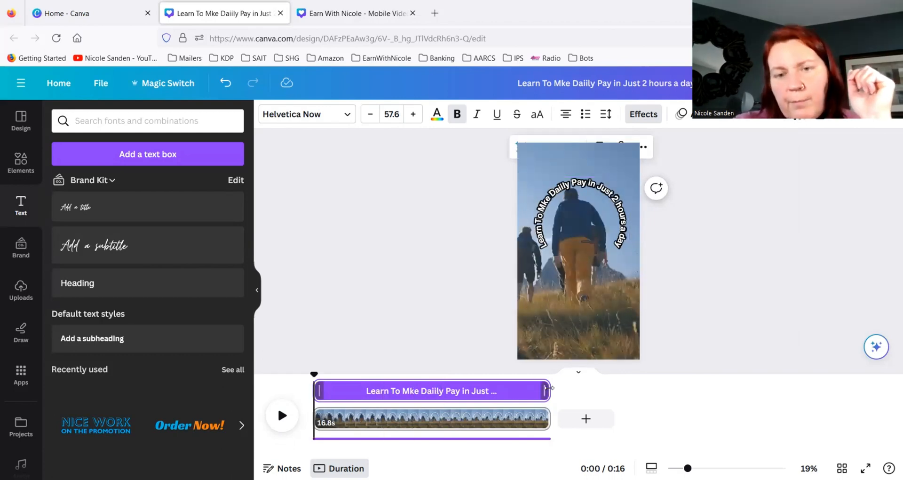
{"action": "left_click_drag", "start_coordinate": [547, 388], "coordinate": [455, 391]}
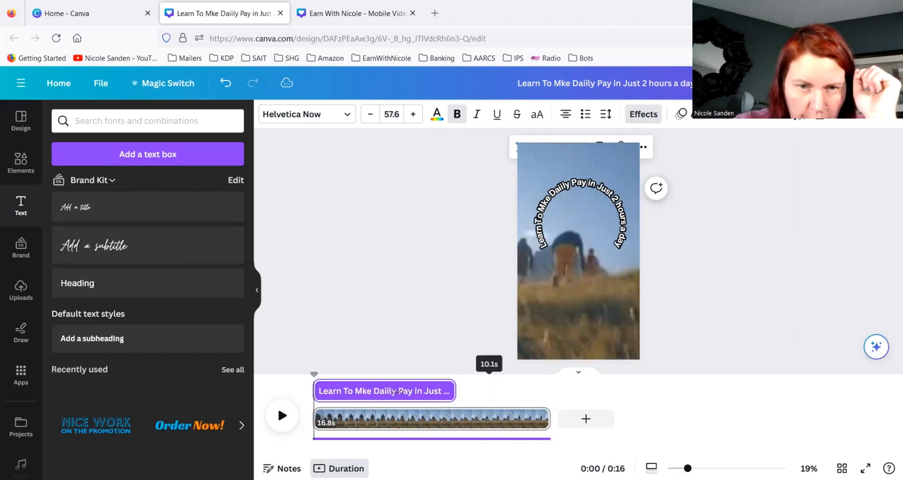
Step: Shorten the curved text's timing so it ends at about 0:07, and move the playhead to about 0:08
{"action": "left_click_drag", "start_coordinate": [397, 391], "coordinate": [419, 387]}
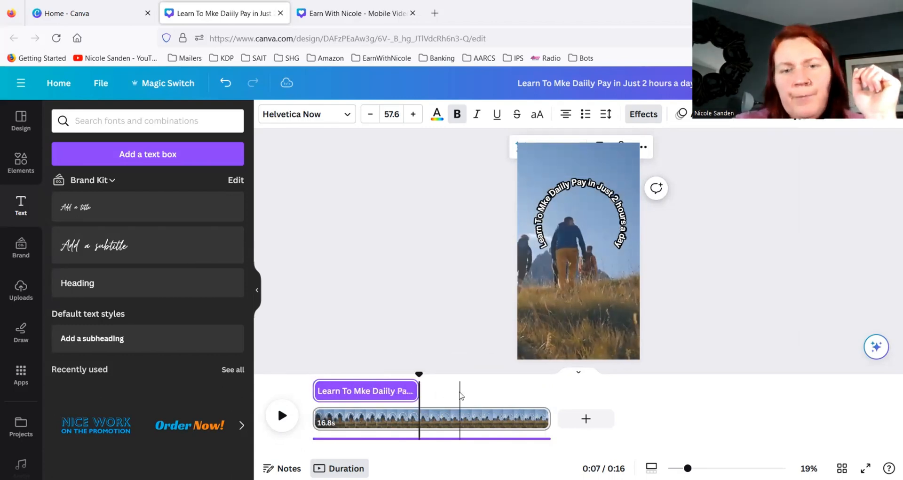
{"action": "left_click", "coordinate": [460, 395]}
{"action": "left_click", "coordinate": [432, 396]}
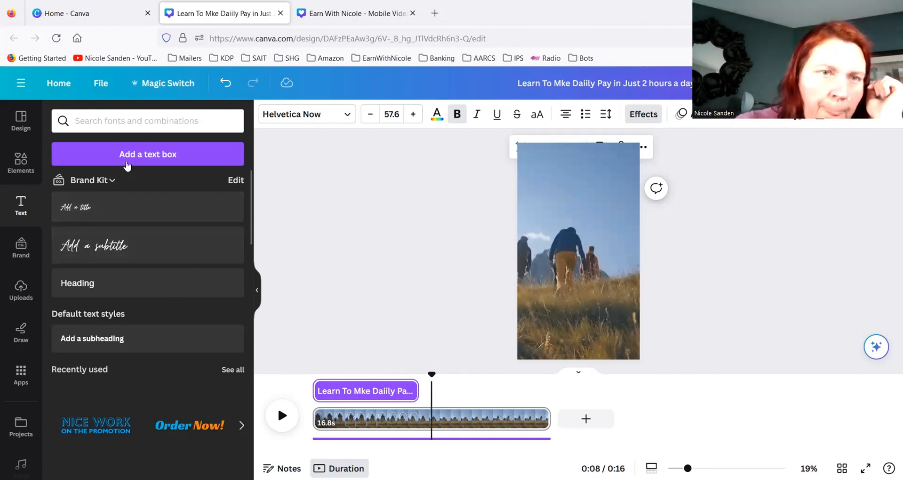
Step: Add a text box reading "Like and follow for more info" to the video
{"action": "left_click", "coordinate": [149, 163]}
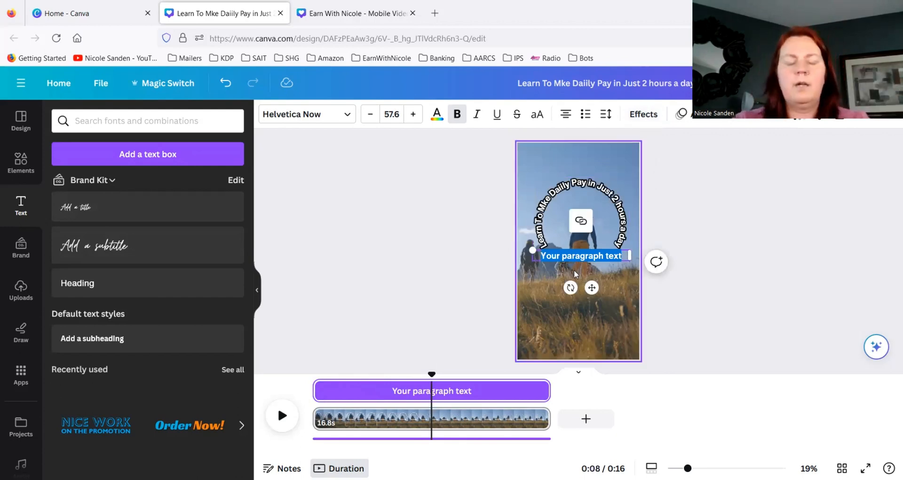
{"action": "key", "text": "BackSpace"}
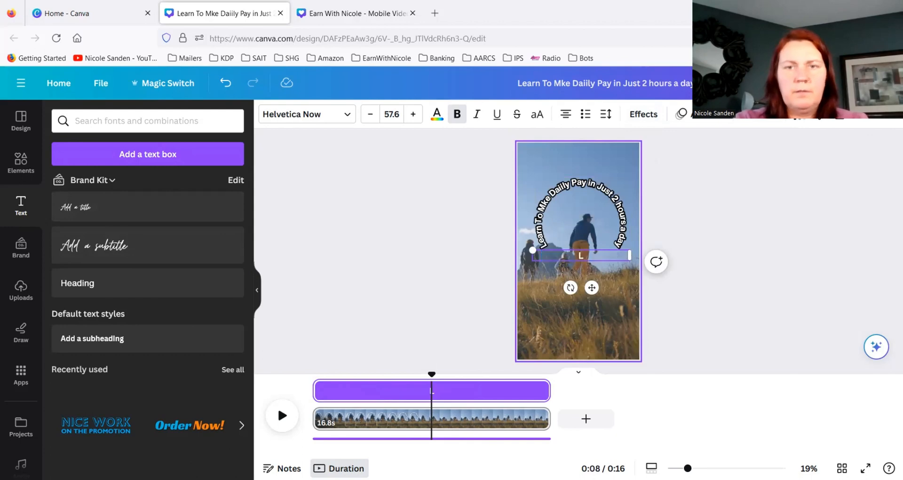
{"action": "type", "text": "Like a"}
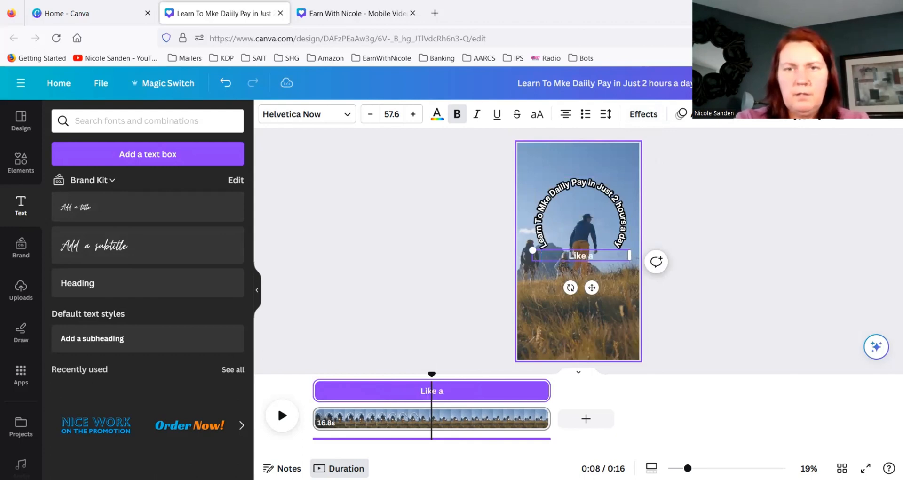
{"action": "type", "text": "nd follow for more infor"}
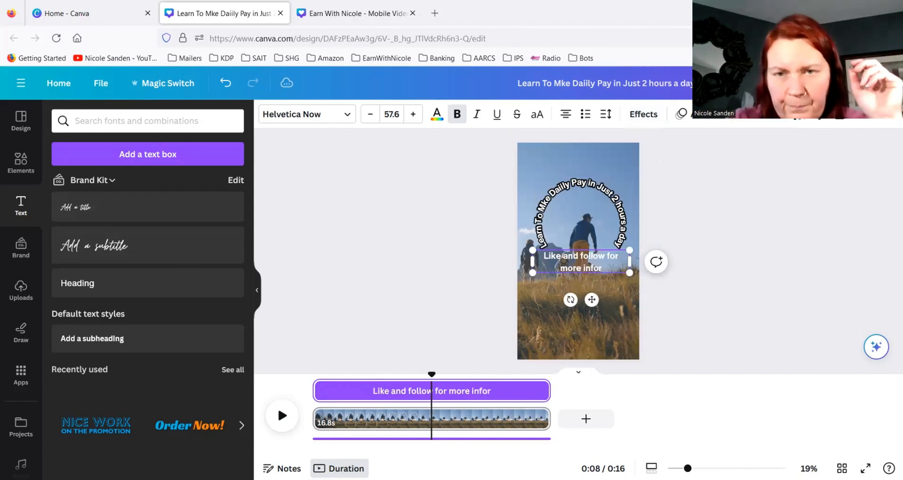
{"action": "key", "text": "BackSpace"}
{"action": "key", "text": "Return"}
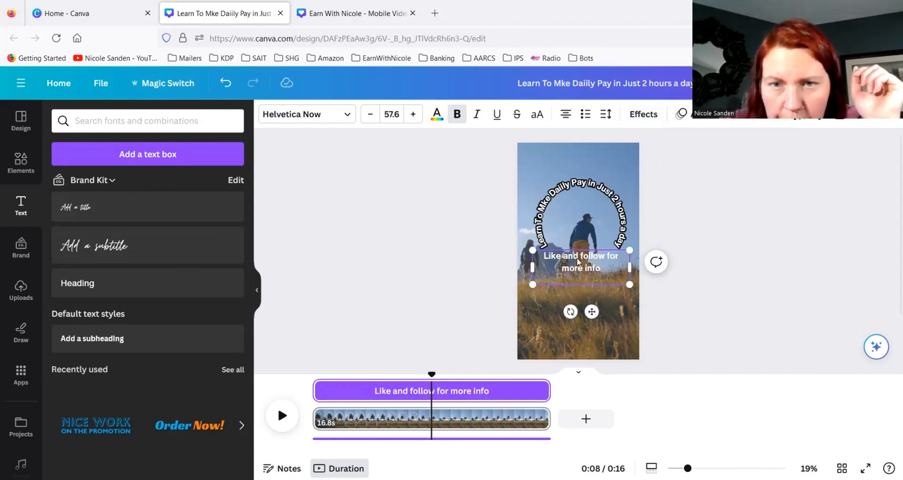
Step: Move the "Like and follow for more info" text down below the curved text, onto the grass area
{"action": "left_click", "coordinate": [581, 287]}
{"action": "left_click", "coordinate": [582, 287]}
{"action": "left_click_drag", "start_coordinate": [583, 298], "coordinate": [587, 337]}
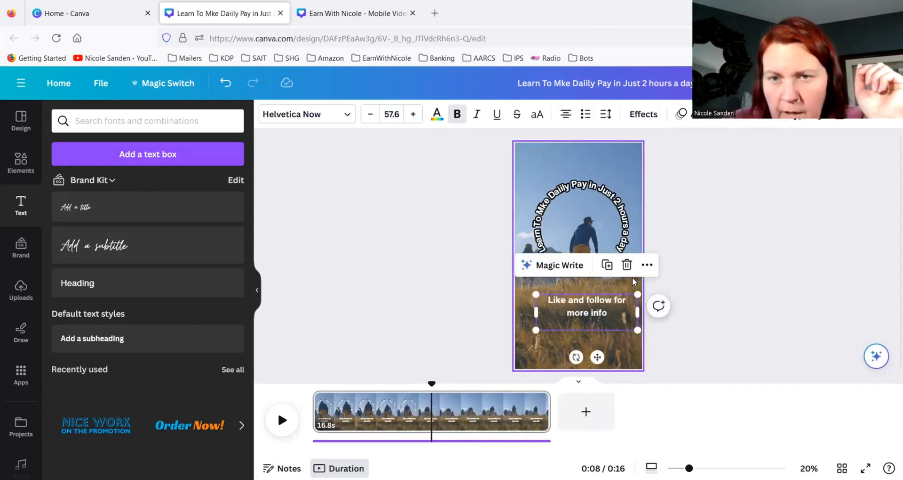
Step: Show the timing of the "Like and follow for more info" text and make it start at about 0:12, running to the clip's end
{"action": "left_click", "coordinate": [647, 266]}
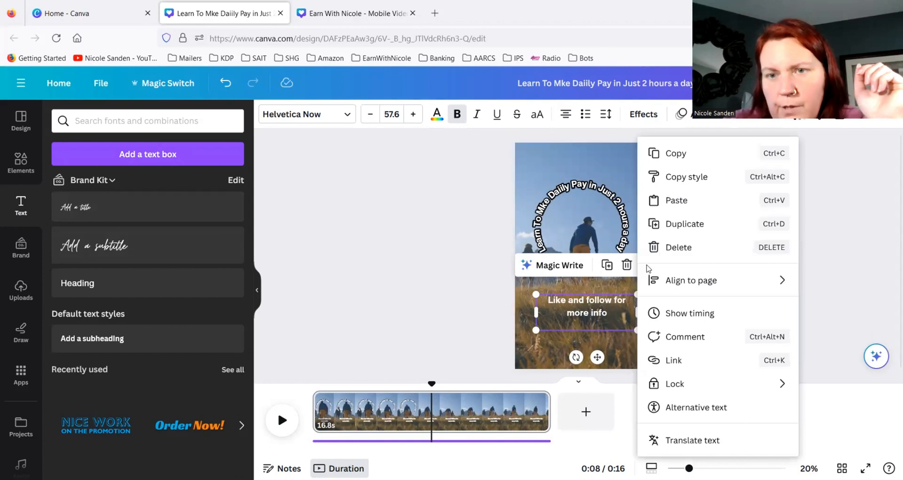
{"action": "left_click", "coordinate": [675, 315]}
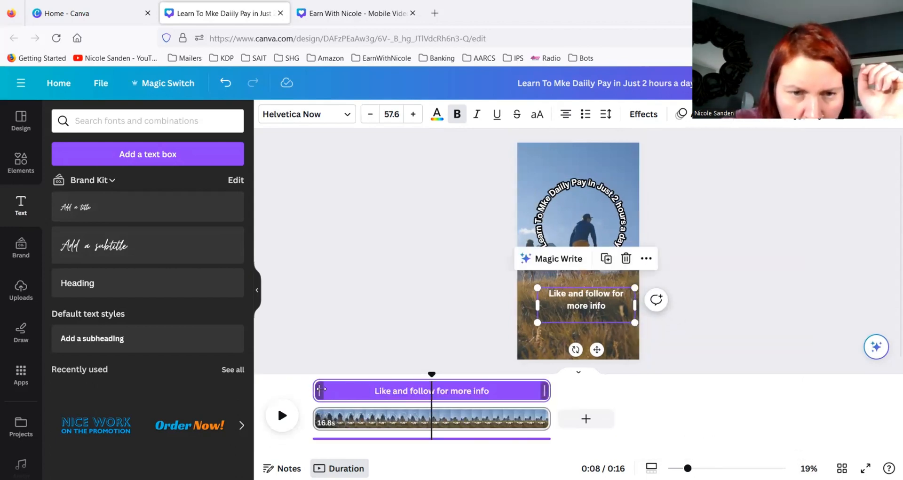
{"action": "left_click_drag", "start_coordinate": [318, 391], "coordinate": [493, 393]}
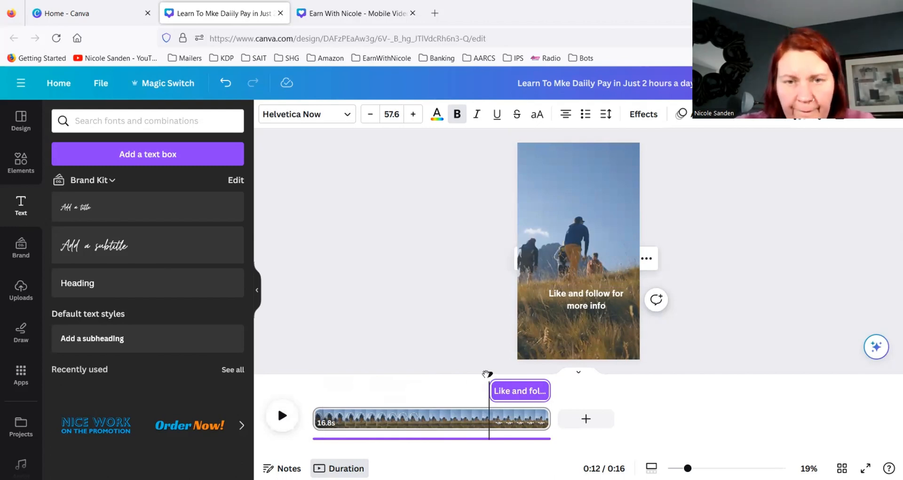
Step: Play the video from 0.0 s to the end to check when both texts appear
{"action": "left_click_drag", "start_coordinate": [488, 375], "coordinate": [301, 391]}
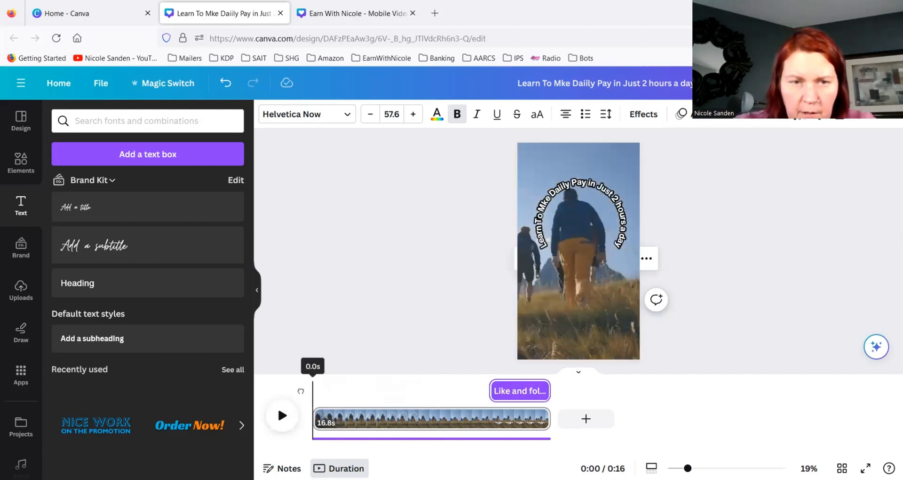
{"action": "left_click", "coordinate": [285, 417]}
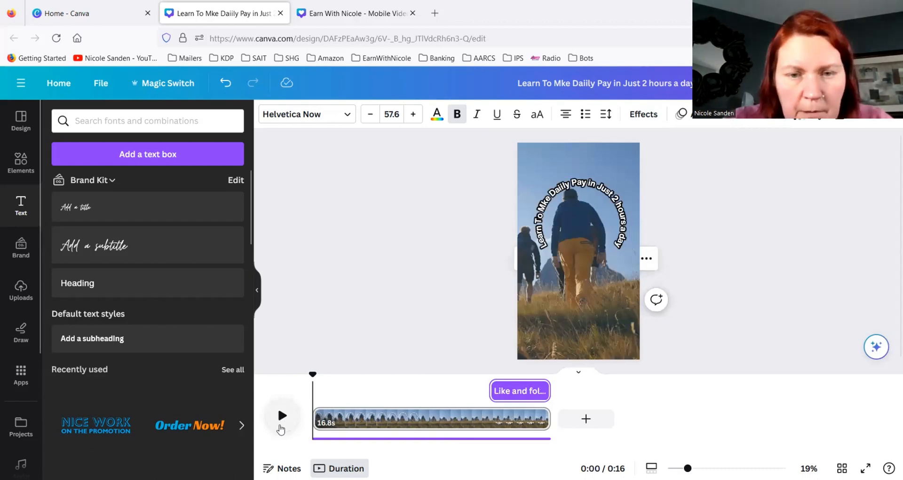
{"action": "left_click", "coordinate": [281, 426]}
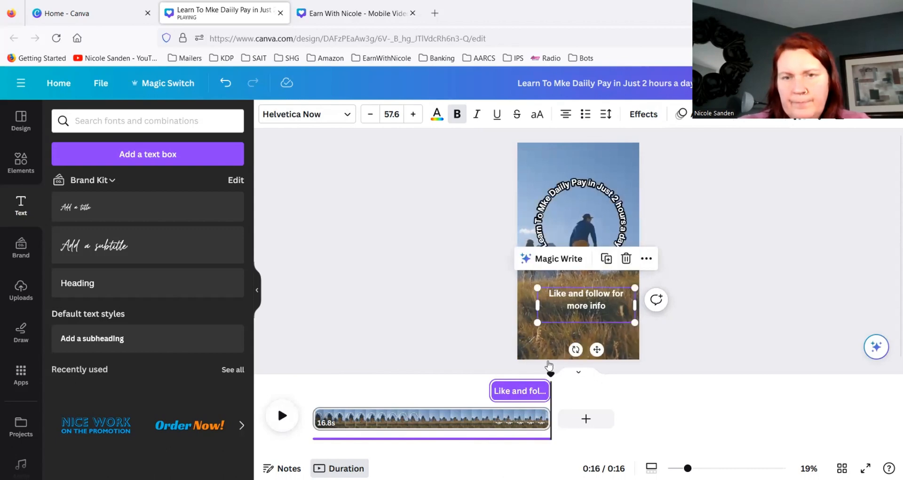
{"action": "left_click", "coordinate": [529, 359]}
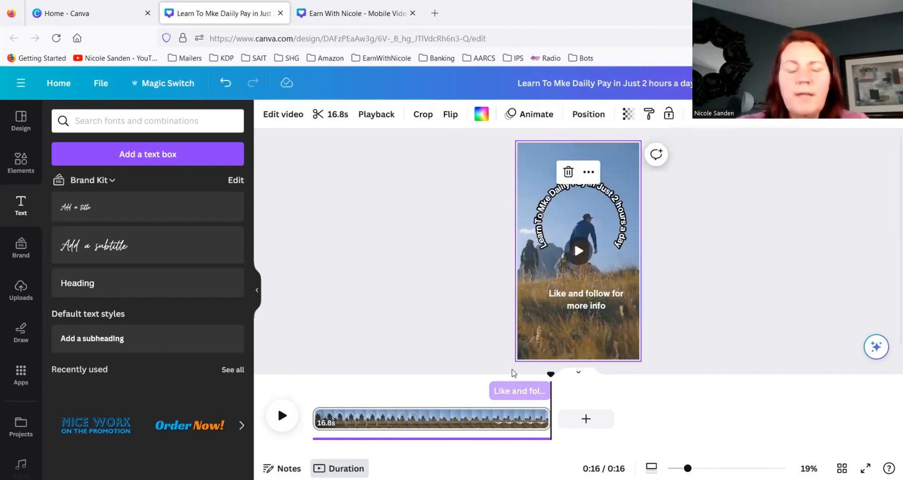
{"action": "left_click", "coordinate": [400, 420]}
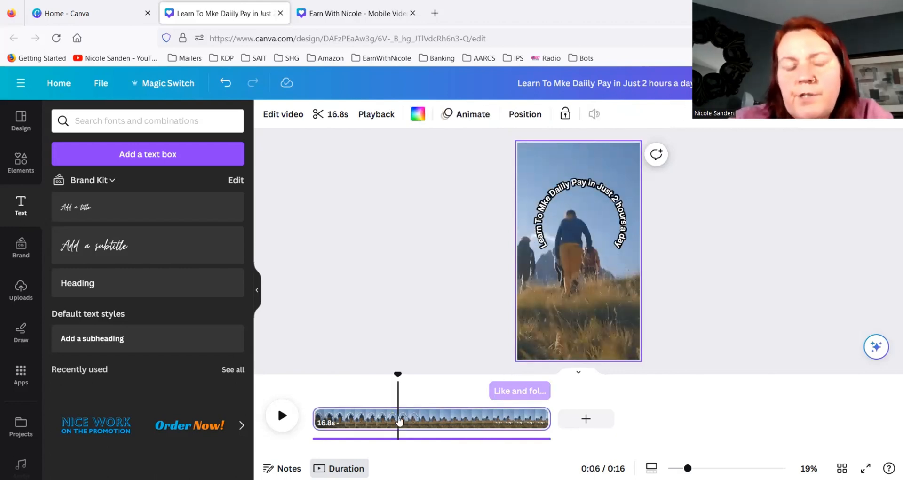
{"action": "right_click", "coordinate": [399, 420]}
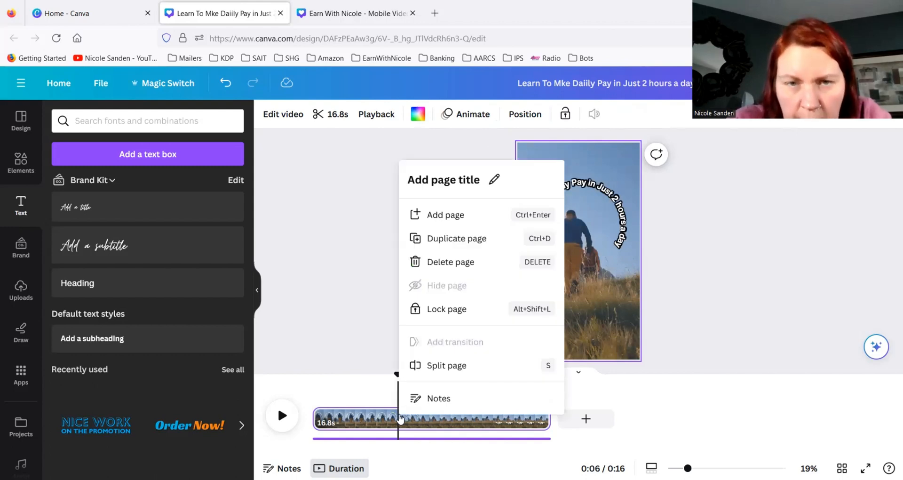
{"action": "left_click", "coordinate": [401, 419]}
{"action": "right_click", "coordinate": [400, 418]}
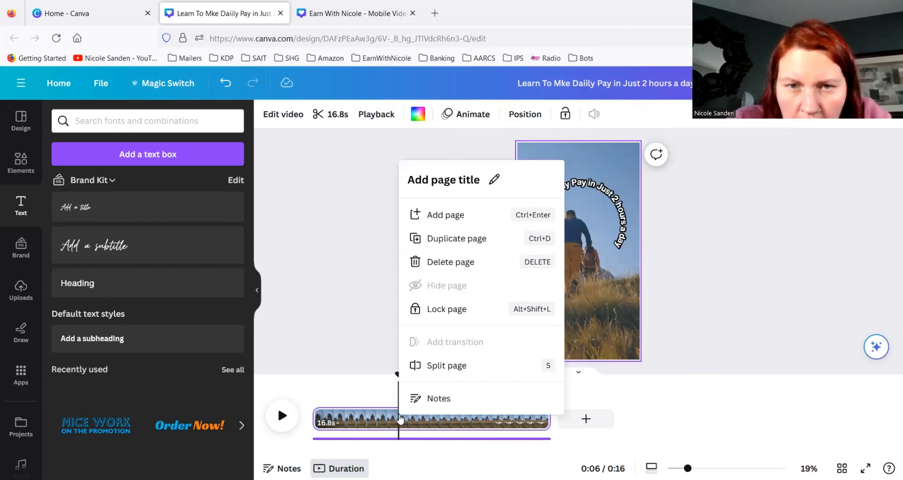
{"action": "left_click", "coordinate": [400, 419]}
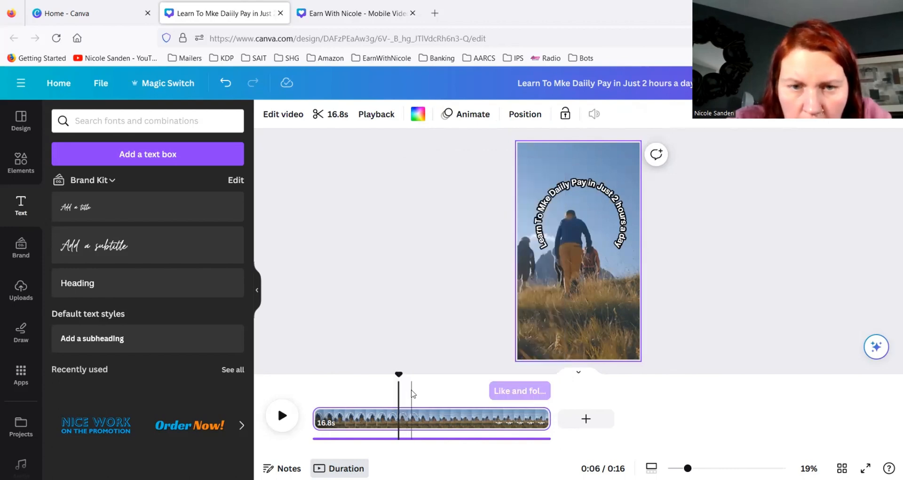
{"action": "left_click", "coordinate": [428, 397]}
{"action": "left_click", "coordinate": [416, 419]}
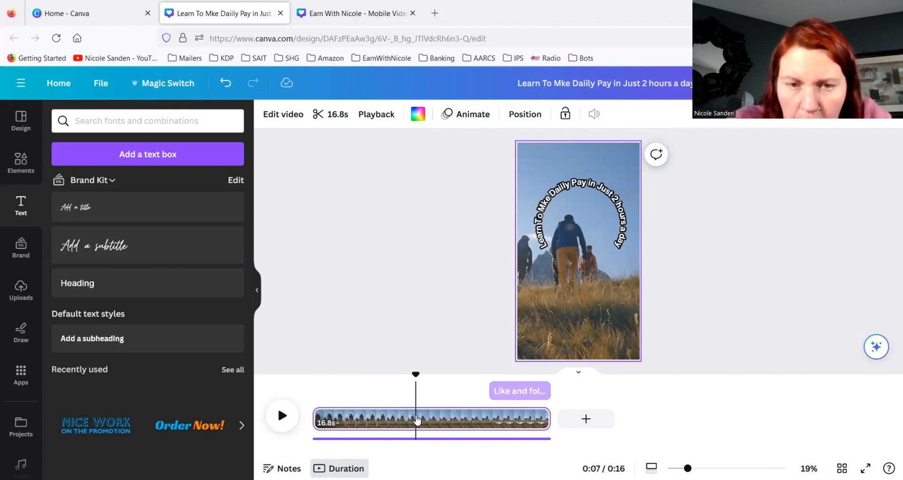
{"action": "right_click", "coordinate": [416, 420]}
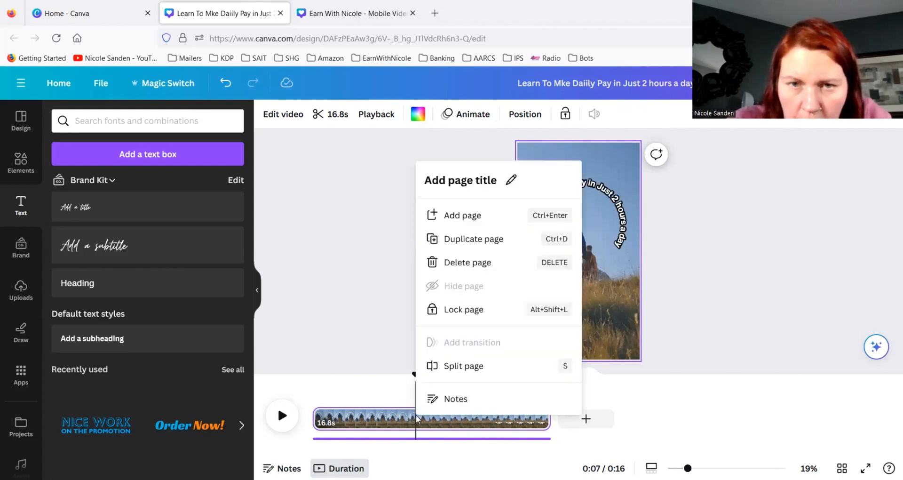
{"action": "left_click", "coordinate": [407, 403]}
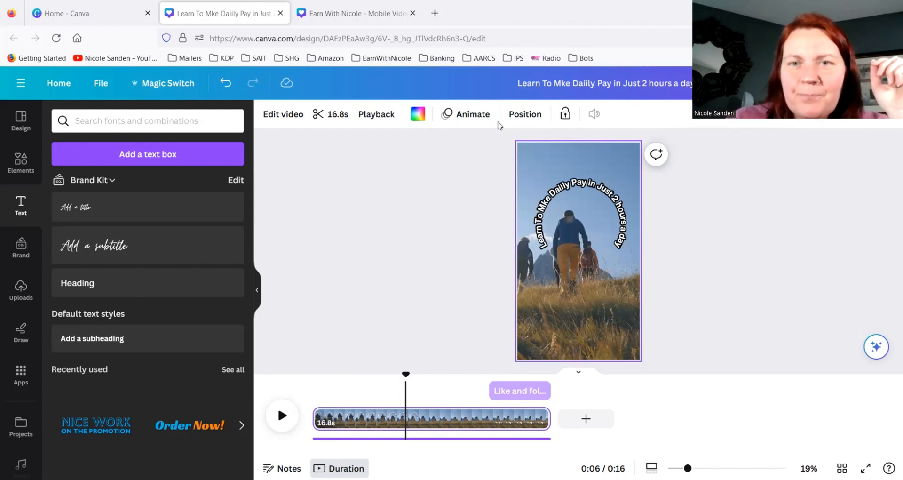
Step: Split the video page at about 0:07, just before the curved text disappears
{"action": "left_click", "coordinate": [428, 428]}
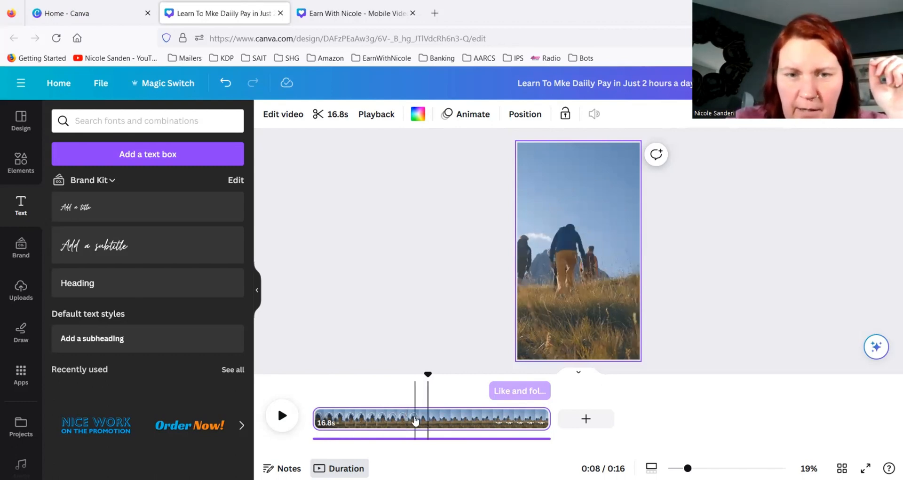
{"action": "left_click", "coordinate": [415, 420]}
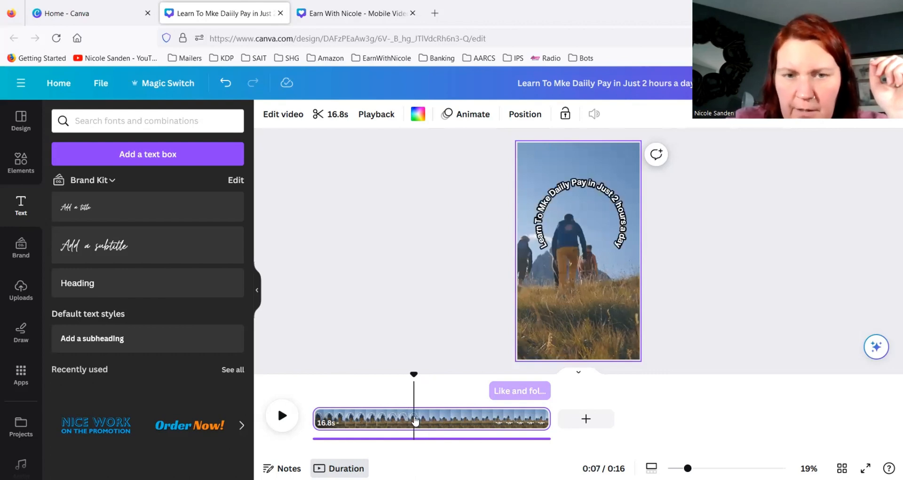
{"action": "right_click", "coordinate": [415, 420]}
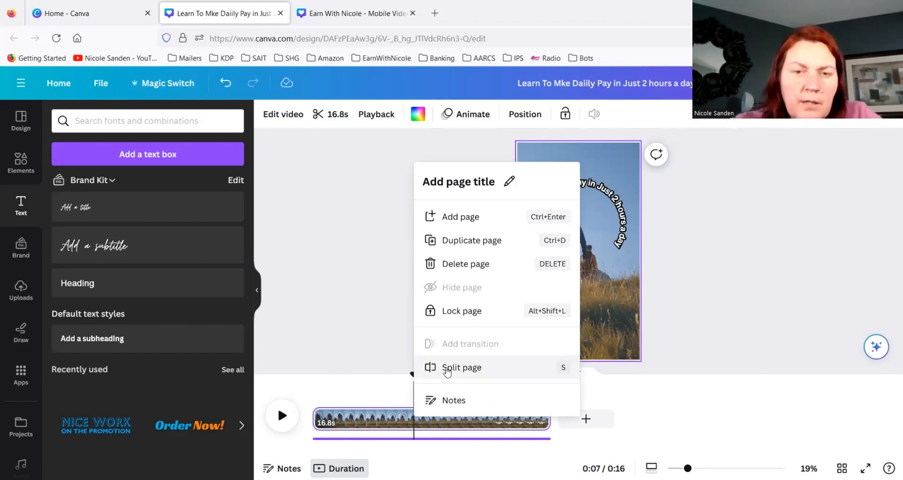
{"action": "left_click", "coordinate": [447, 372]}
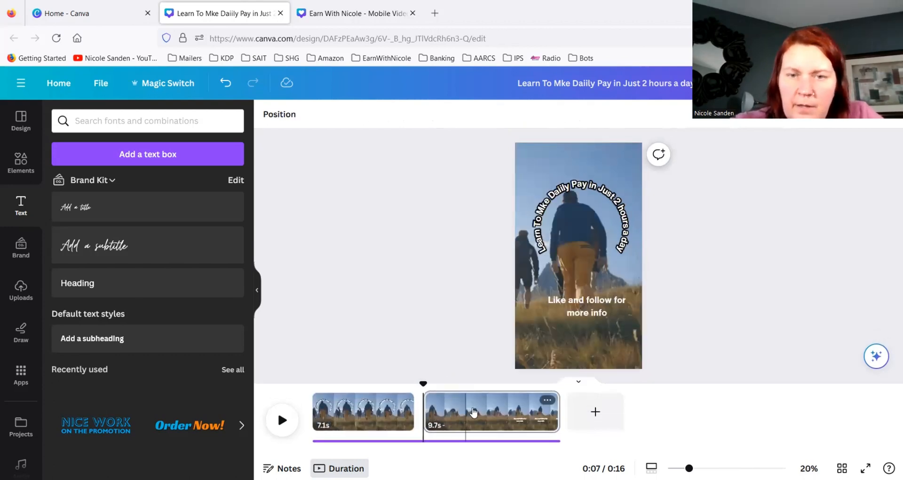
Step: Split the second part of the video at about 0:10
{"action": "left_click", "coordinate": [473, 413]}
{"action": "right_click", "coordinate": [473, 412]}
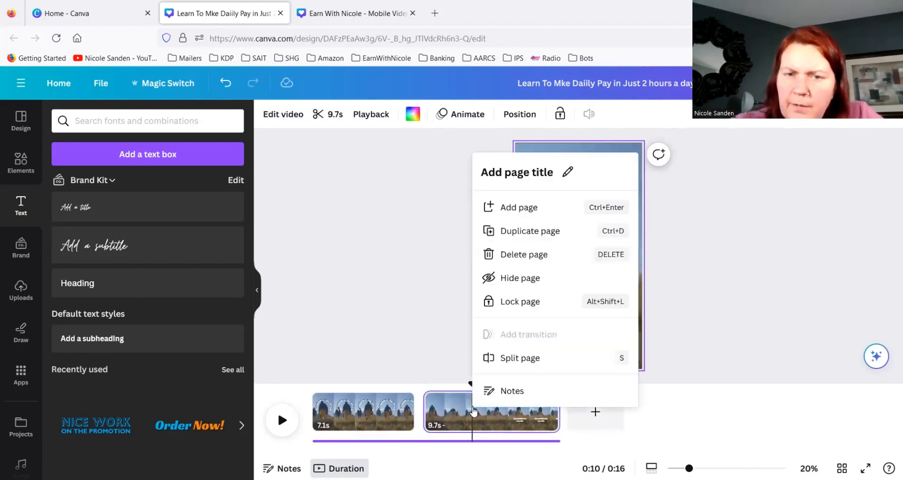
{"action": "left_click", "coordinate": [504, 364]}
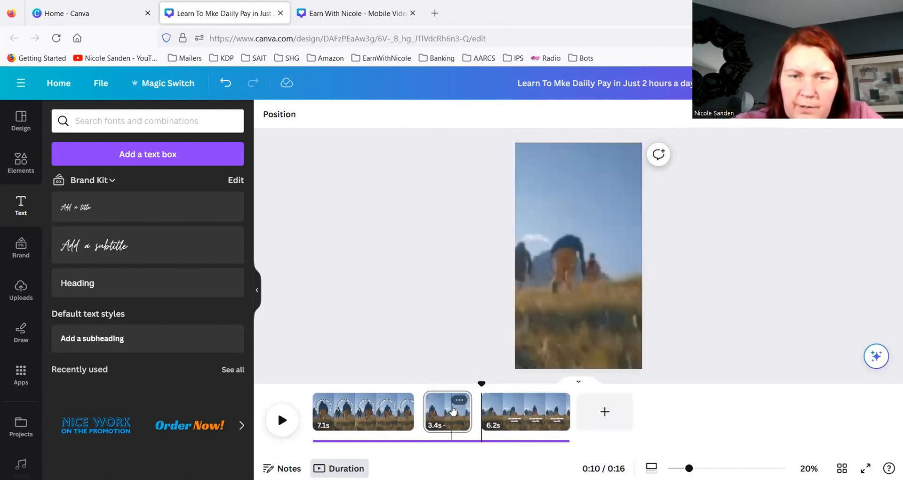
Step: Delete the short middle clip between the two splits, and play the shortened video from near its start
{"action": "left_click", "coordinate": [452, 411]}
{"action": "left_click", "coordinate": [459, 400]}
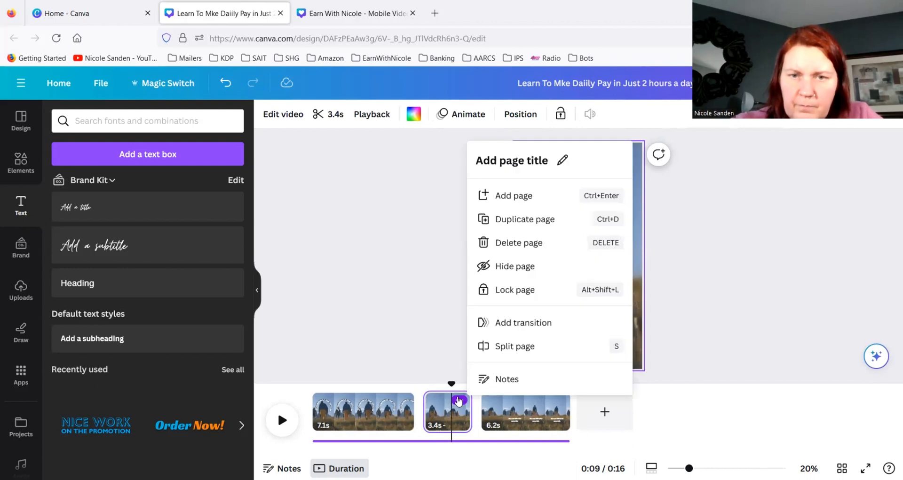
{"action": "left_click", "coordinate": [508, 244]}
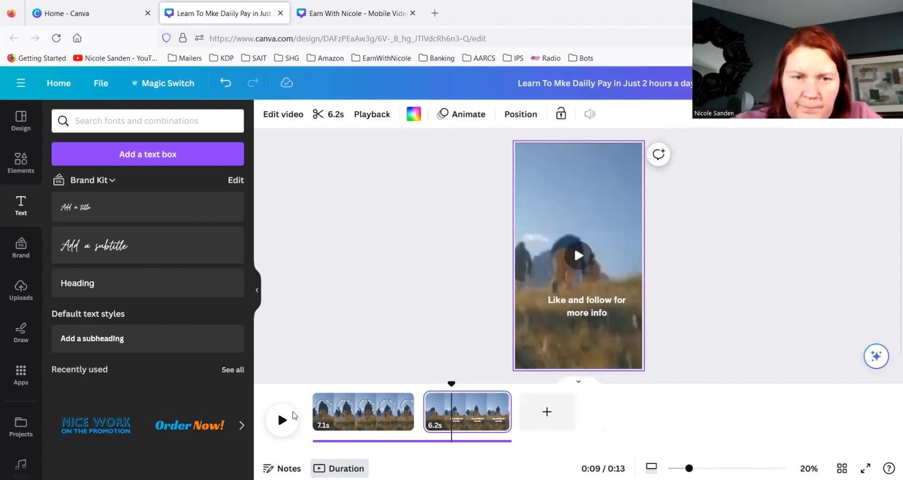
{"action": "left_click_drag", "start_coordinate": [326, 387], "coordinate": [303, 394]}
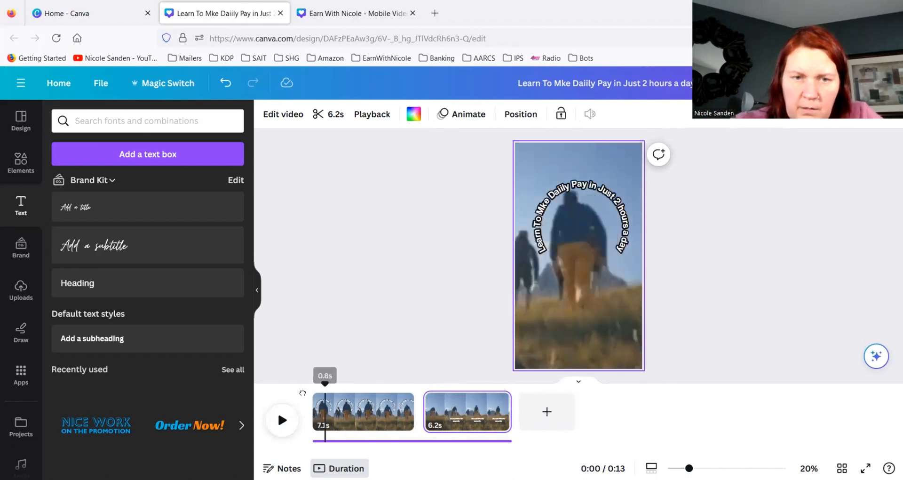
{"action": "left_click", "coordinate": [285, 428]}
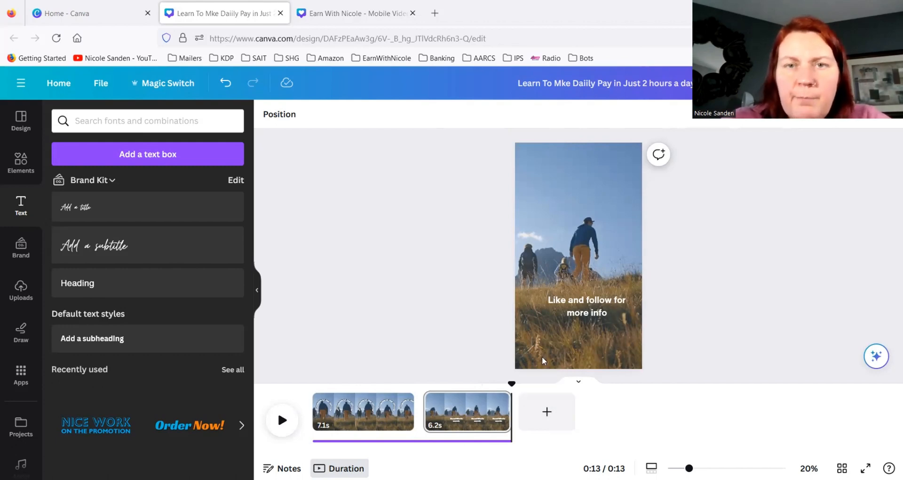
Step: Add a page after the last clip, insert the first uploaded email-promotion image and enlarge it to the page's full width
{"action": "left_click", "coordinate": [547, 413]}
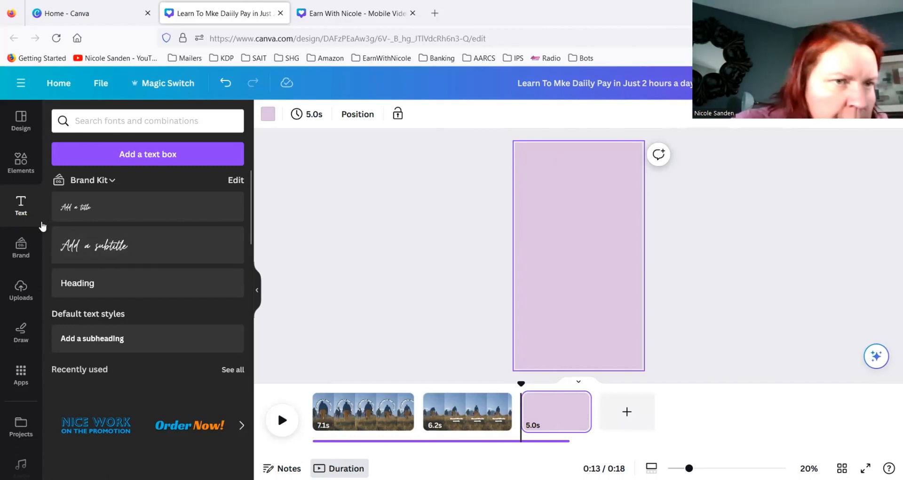
{"action": "left_click", "coordinate": [25, 162]}
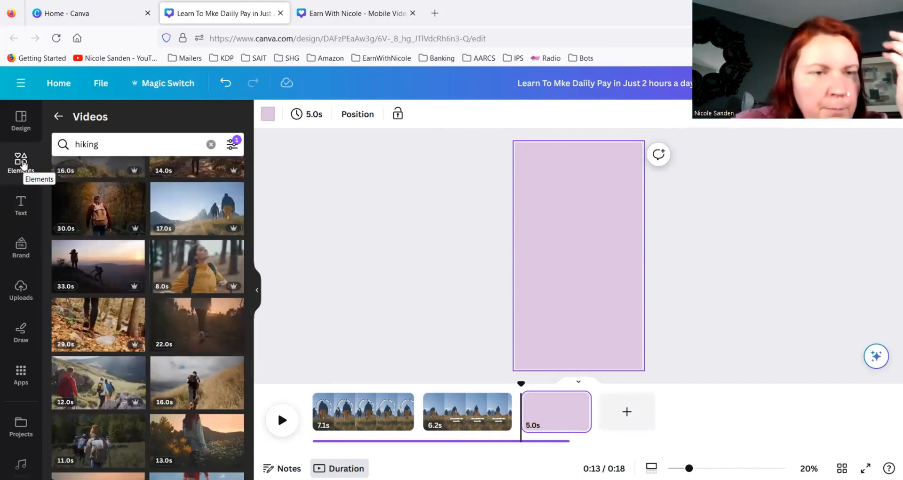
{"action": "left_click", "coordinate": [28, 294]}
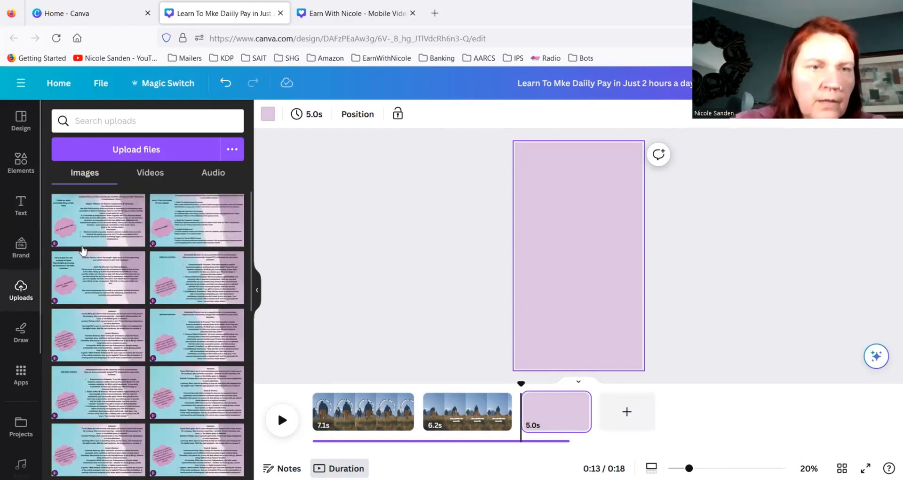
{"action": "left_click", "coordinate": [103, 216]}
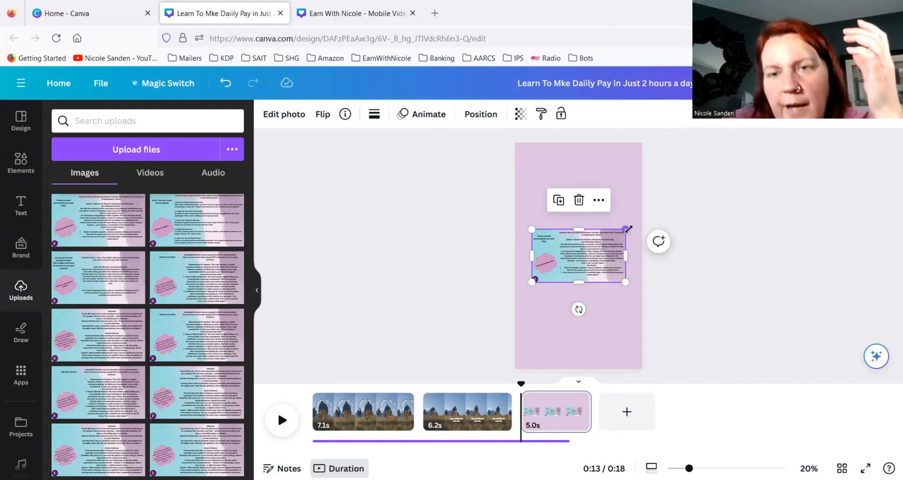
{"action": "left_click_drag", "start_coordinate": [625, 230], "coordinate": [643, 219]}
{"action": "mouse_move", "coordinate": [524, 221]}
{"action": "left_mouse_down"}
{"action": "mouse_move", "coordinate": [506, 214]}
{"action": "mouse_move", "coordinate": [508, 221]}
{"action": "left_mouse_up"}
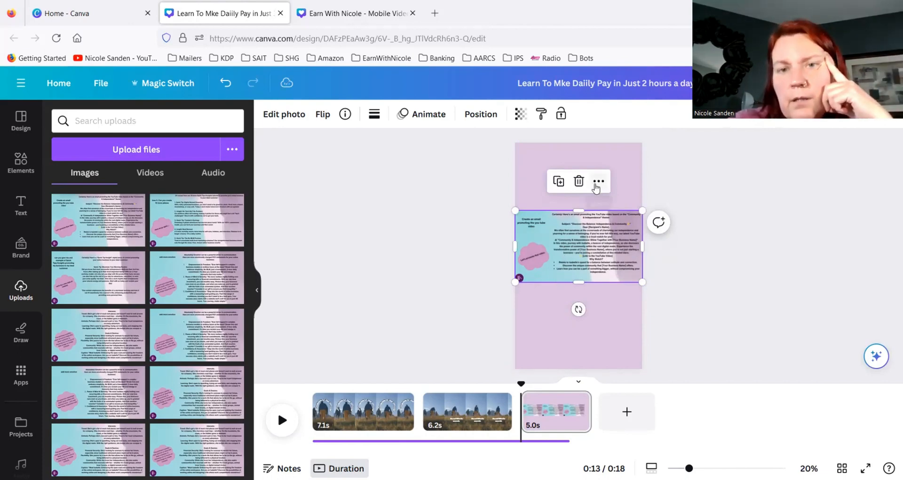
Step: Make the image the page background and shift its crop to show the "Let's promote that video." part
{"action": "left_click", "coordinate": [599, 181]}
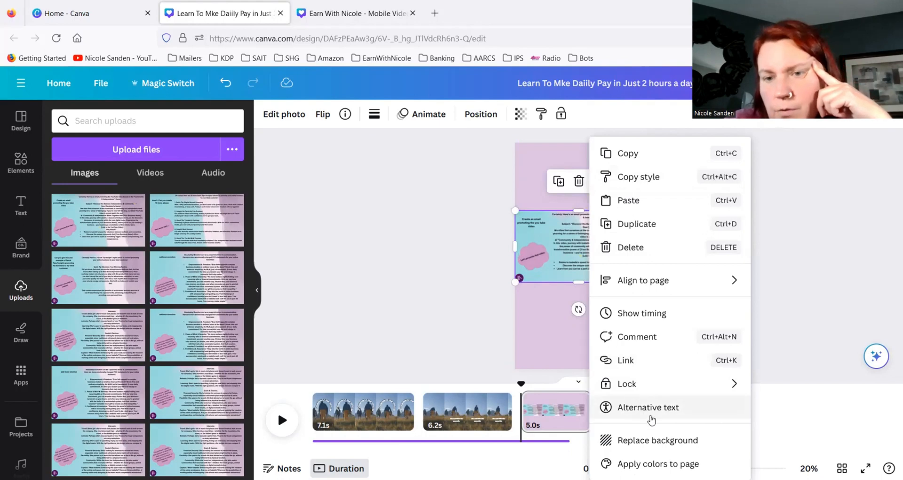
{"action": "left_click", "coordinate": [669, 439]}
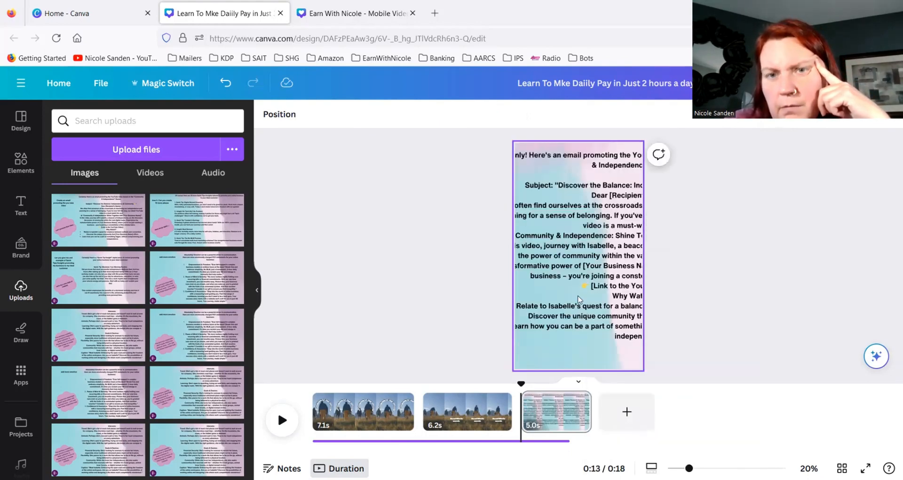
{"action": "double_click", "coordinate": [558, 242]}
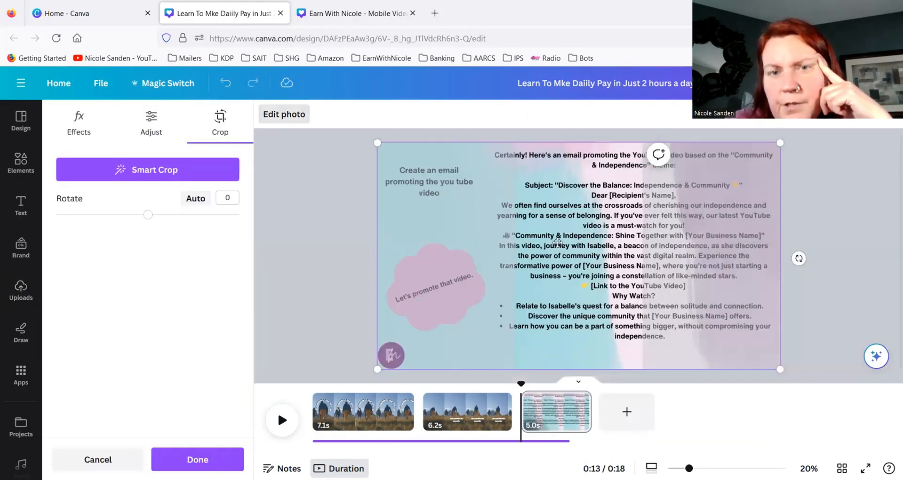
{"action": "left_click_drag", "start_coordinate": [558, 242], "coordinate": [704, 246]}
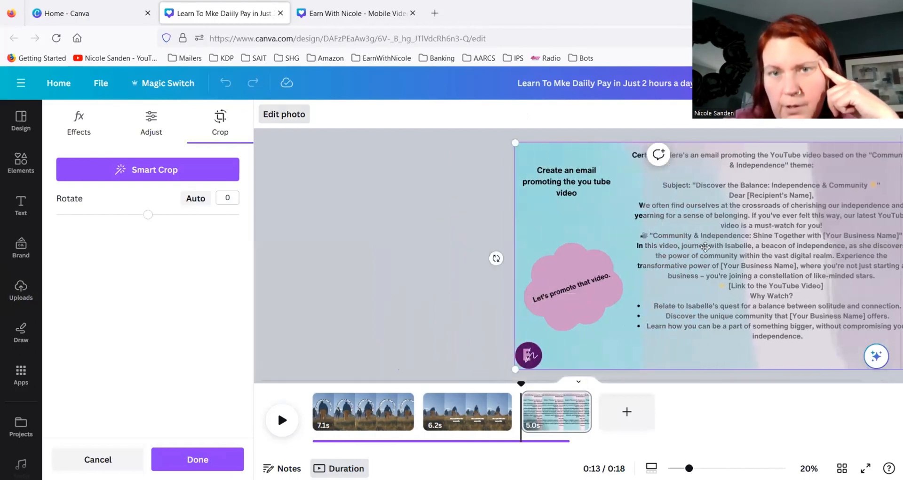
{"action": "left_click", "coordinate": [410, 201]}
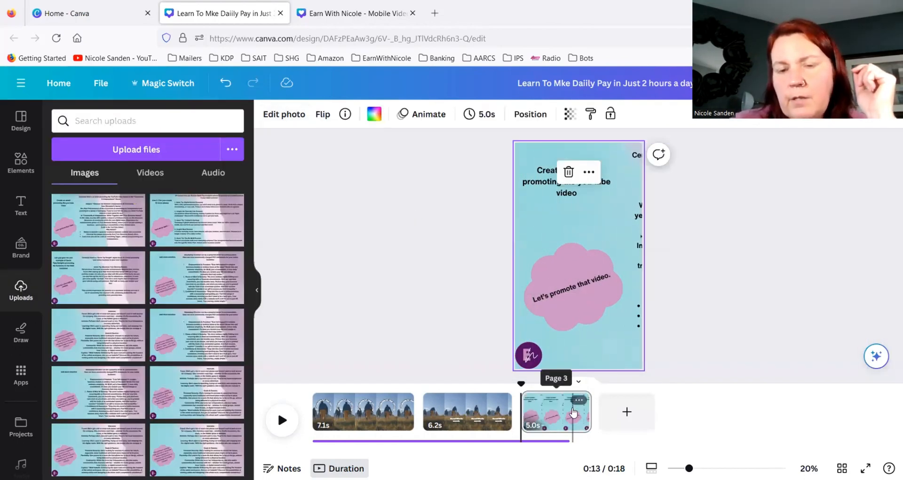
{"action": "left_click", "coordinate": [539, 412]}
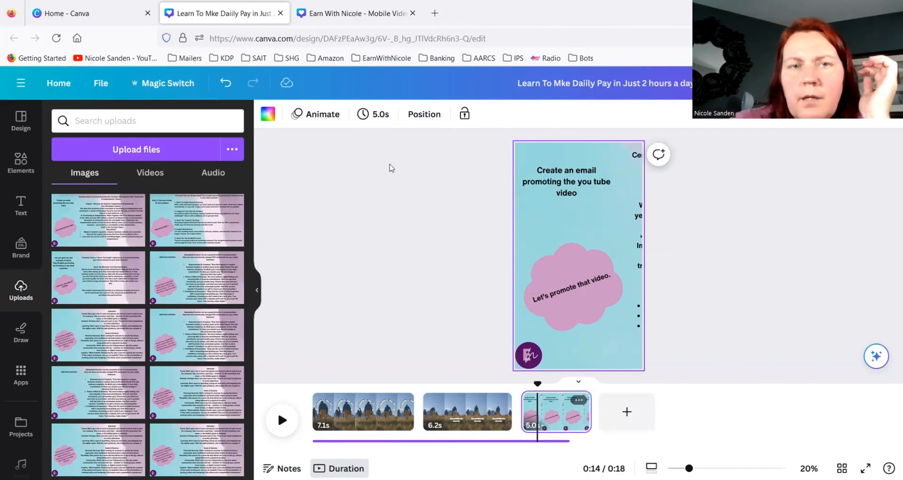
{"action": "left_click", "coordinate": [380, 118]}
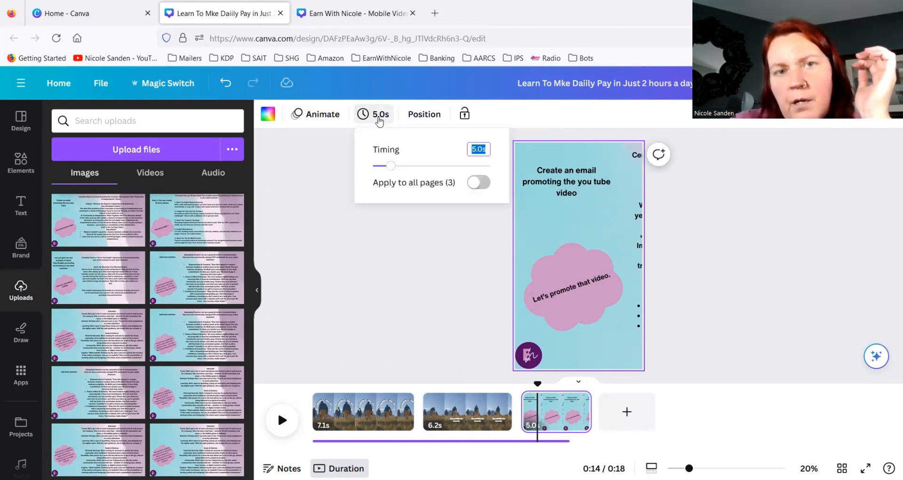
{"action": "type", "text": "1"}
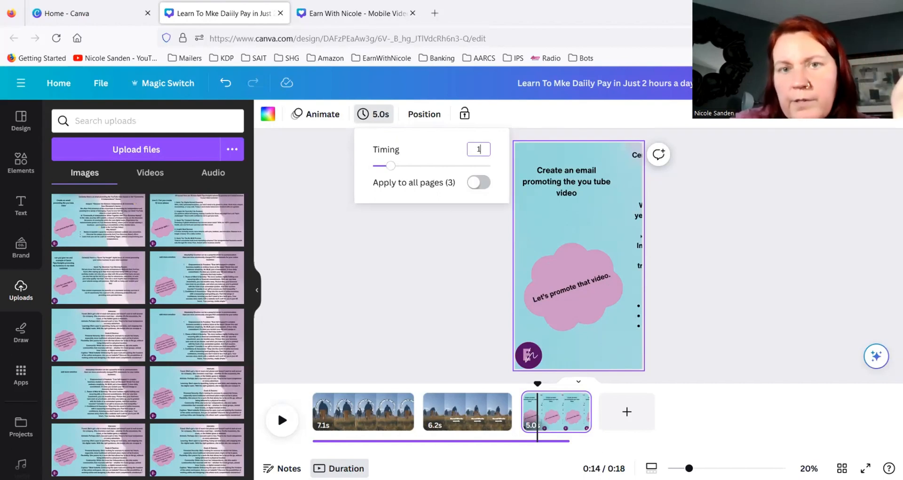
{"action": "left_click", "coordinate": [472, 230]}
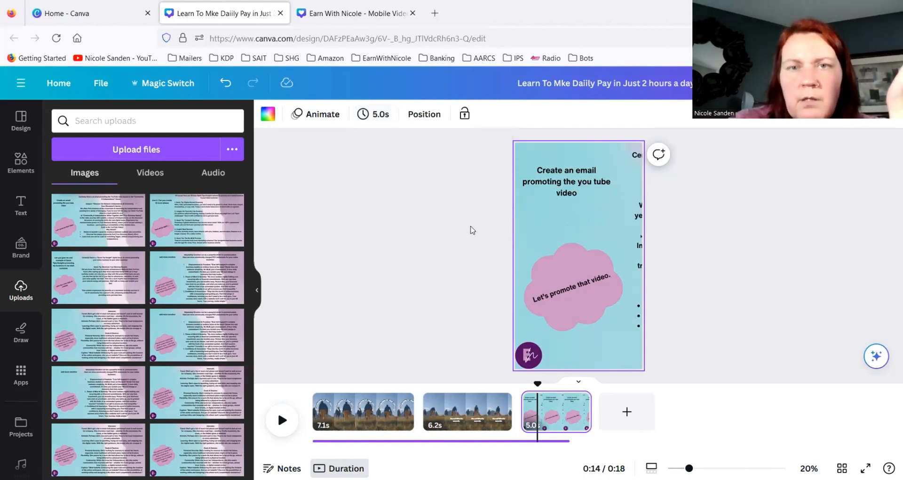
Step: Set the image page's duration to 1.0 s and move the page between the two hiking clips
{"action": "left_click", "coordinate": [556, 422]}
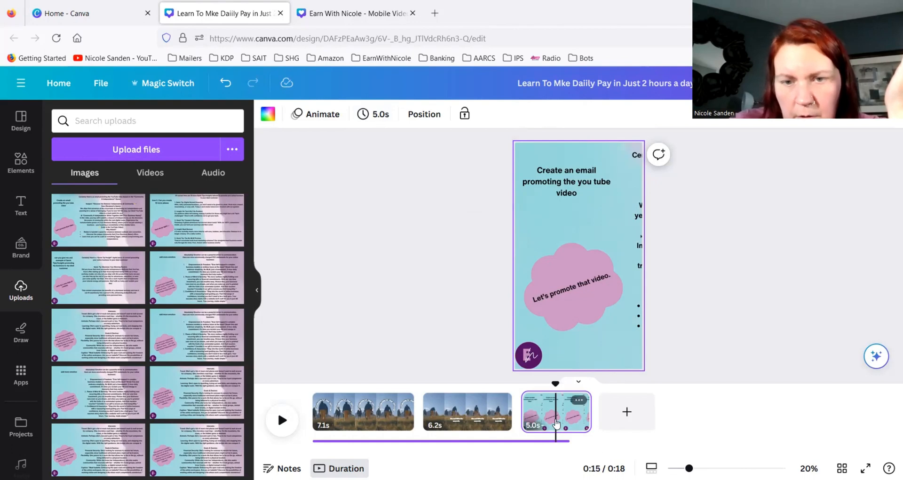
{"action": "left_click", "coordinate": [372, 115]}
{"action": "left_click", "coordinate": [372, 115]}
{"action": "left_click", "coordinate": [374, 115]}
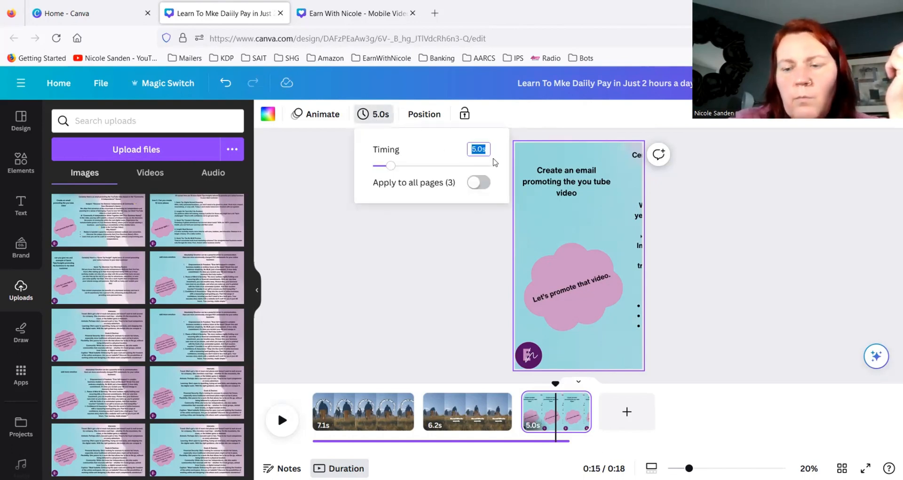
{"action": "type", "text": "1"}
{"action": "key", "text": "Return"}
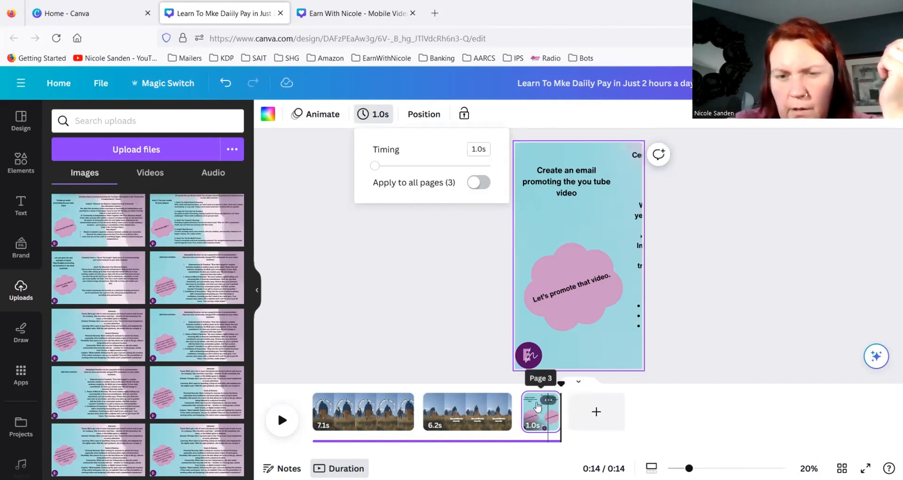
{"action": "left_click", "coordinate": [492, 349]}
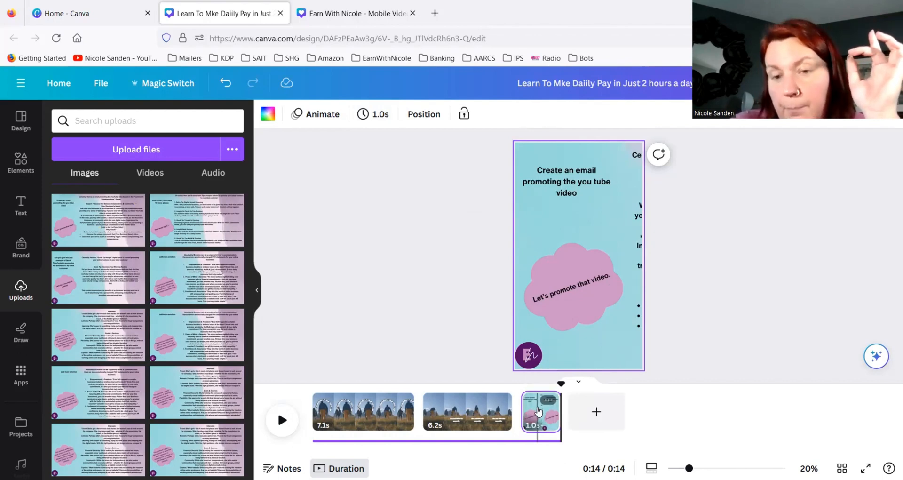
{"action": "left_click_drag", "start_coordinate": [539, 412], "coordinate": [494, 407]}
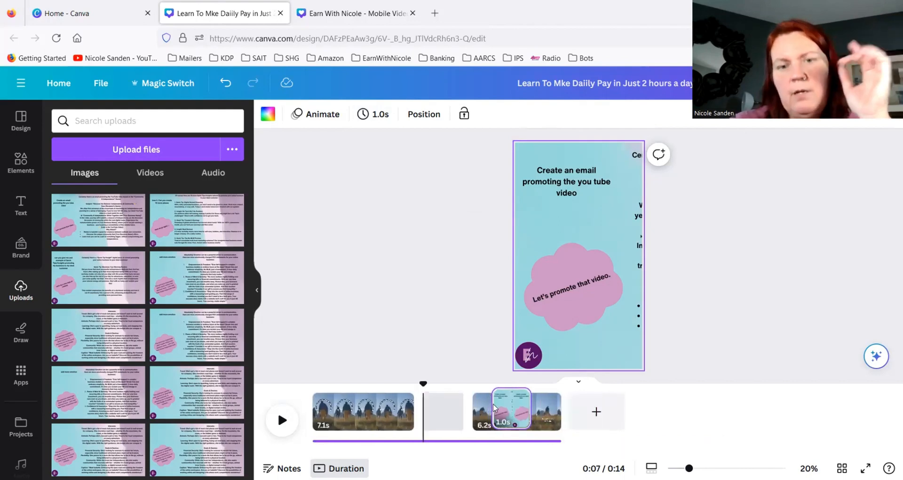
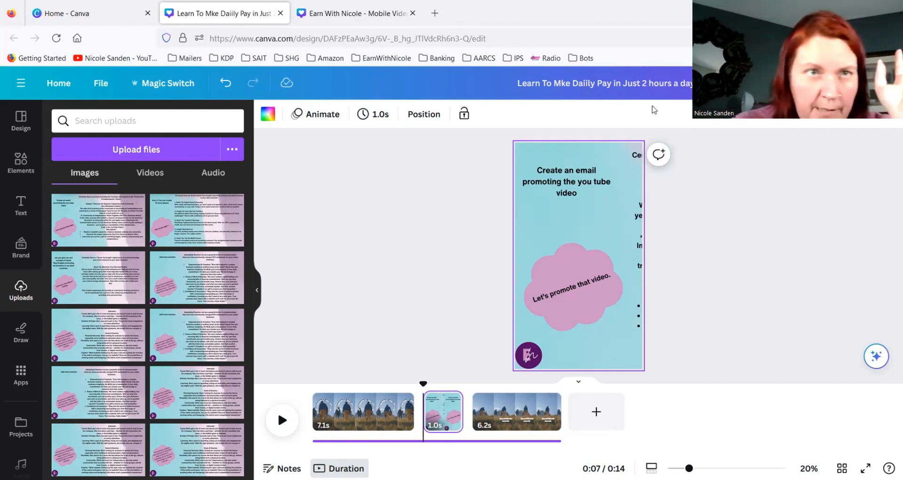
Step: Close both open design tabs and create a new blank Mobile Video design
{"action": "left_click", "coordinate": [413, 13]}
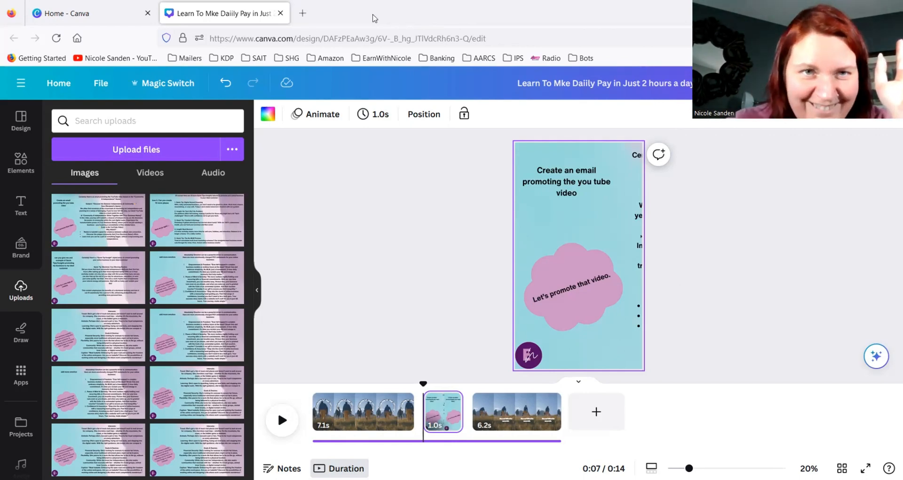
{"action": "left_click", "coordinate": [285, 13]}
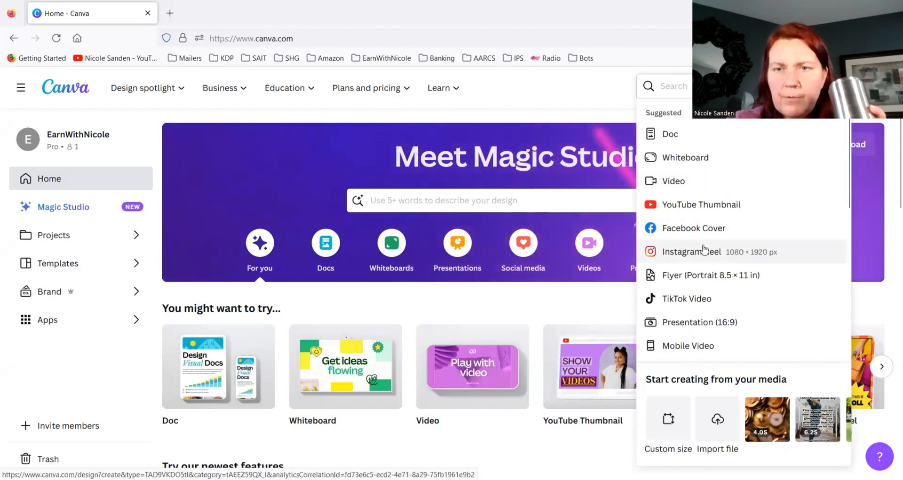
{"action": "left_click", "coordinate": [678, 299]}
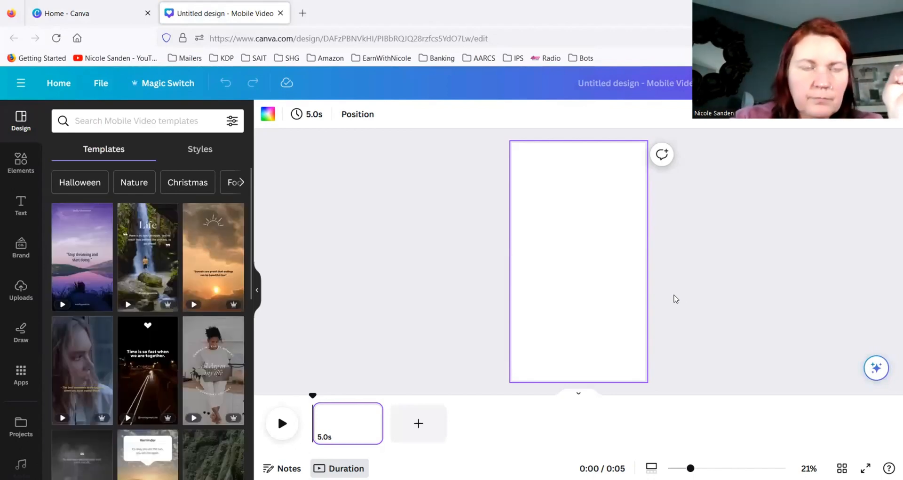
Step: Switch to ChatGPT in a new browser tab and open the existing Ideal Customer Profile chat
{"action": "left_click", "coordinate": [301, 13]}
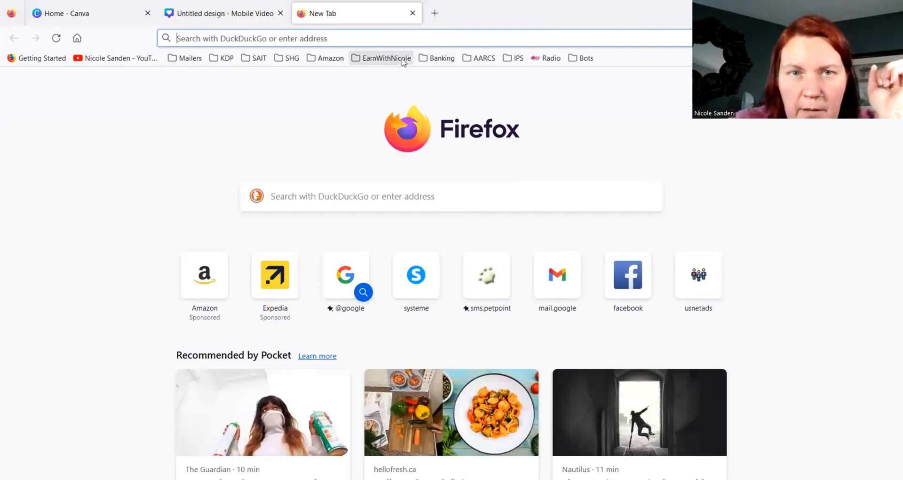
{"action": "left_click", "coordinate": [403, 58]}
{"action": "left_click", "coordinate": [395, 97]}
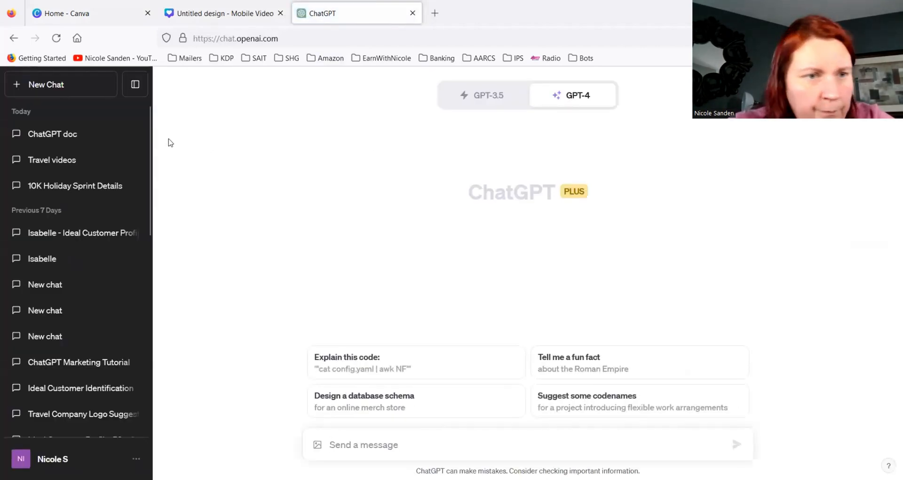
{"action": "left_click", "coordinate": [64, 233]}
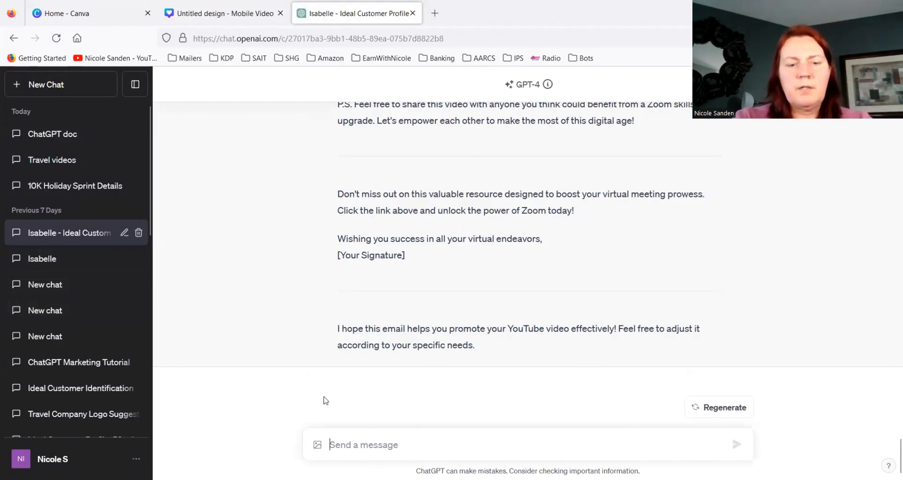
Step: Ask ChatGPT "can you write 10 POV statements to market my online business to my perfect customer"
{"action": "type", "text": "can you "}
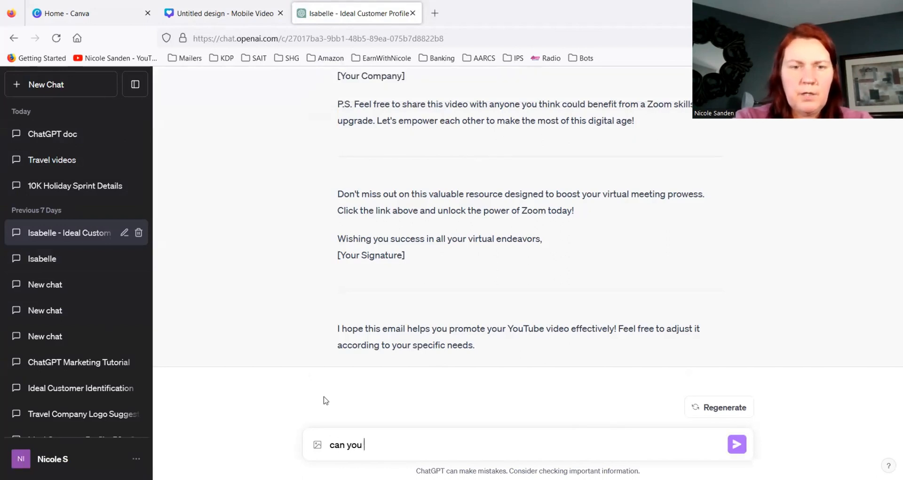
{"action": "type", "text": "write 1"}
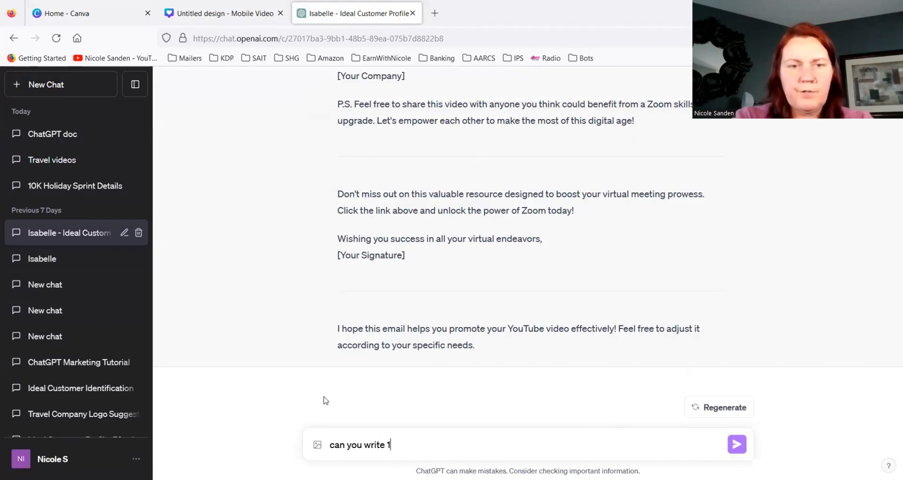
{"action": "type", "text": "0 POV se"}
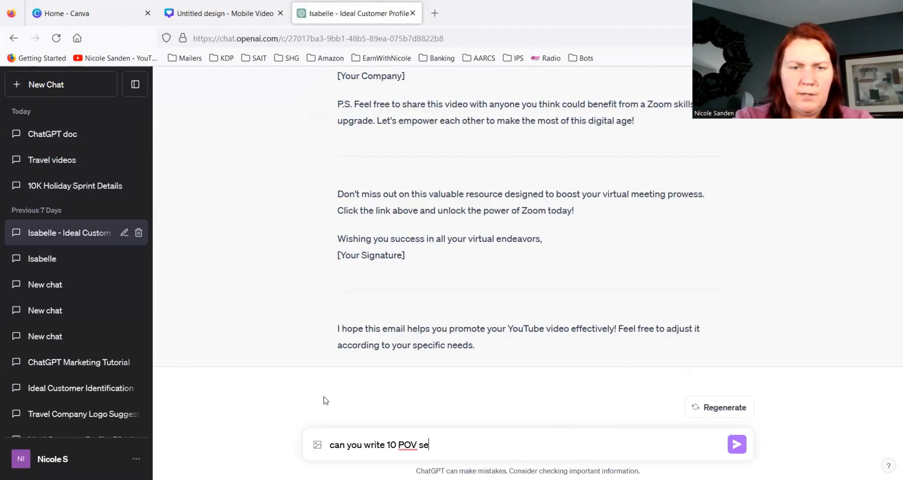
{"action": "key", "text": "BackSpace"}
{"action": "type", "text": "tatemens"}
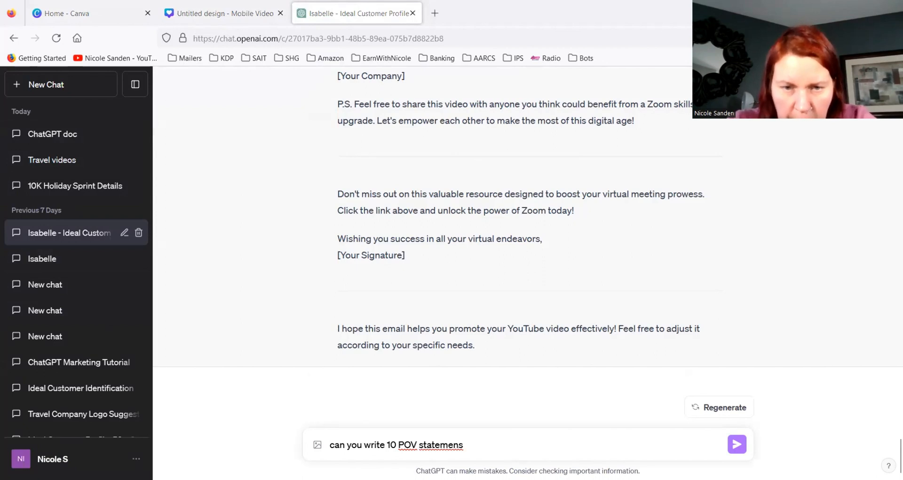
{"action": "key", "text": "BackSpace"}
{"action": "type", "text": "ts to mark"}
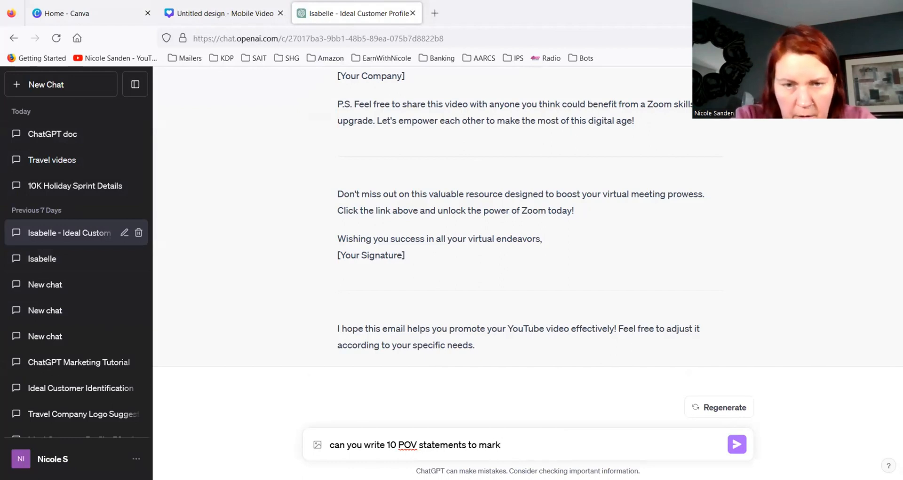
{"action": "type", "text": "et my o"}
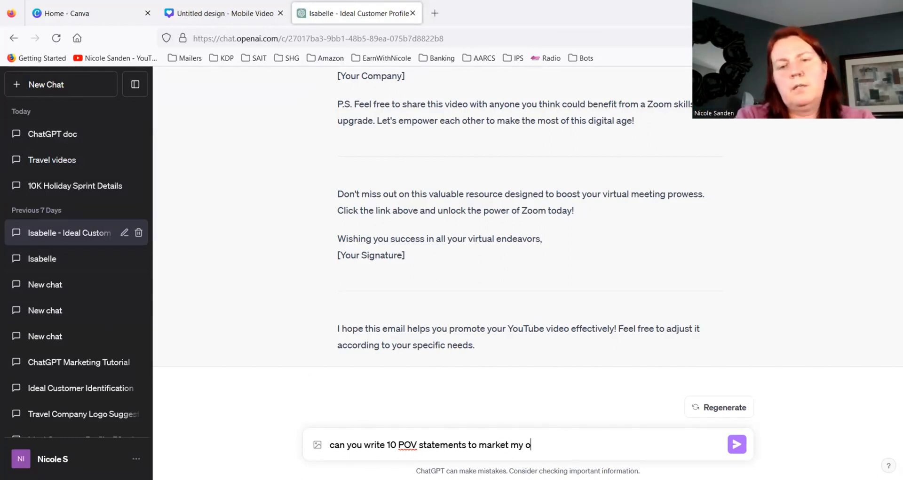
{"action": "type", "text": "nline busine"}
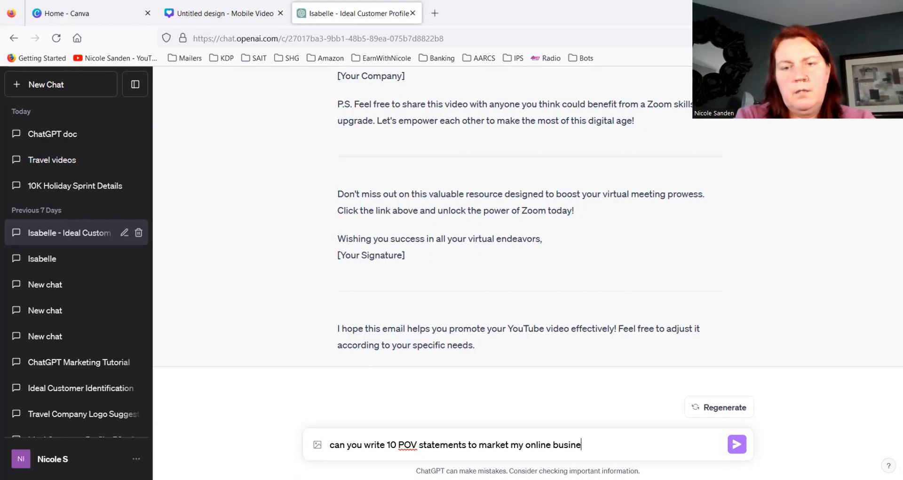
{"action": "type", "text": "ss to"}
{"action": "key", "text": "BackSpace"}
{"action": "key", "text": "BackSpace"}
{"action": "key", "text": "BackSpace"}
{"action": "key", "text": "BackSpace"}
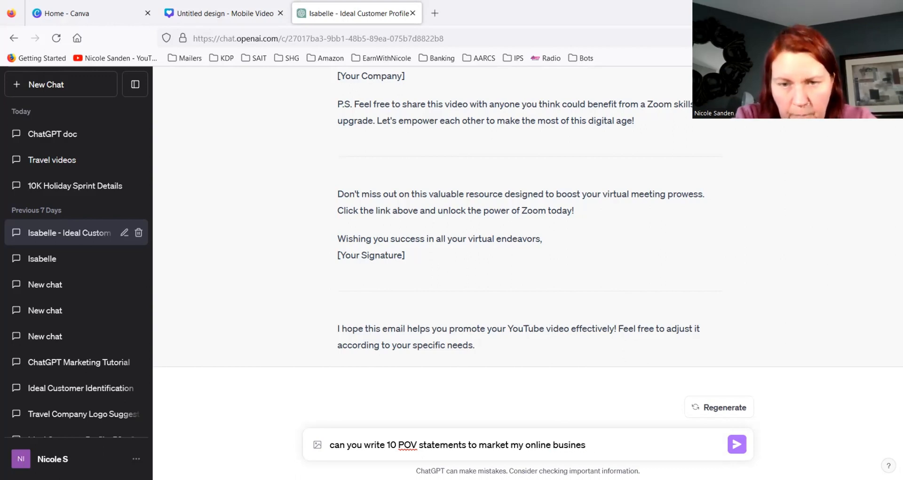
{"action": "type", "text": "to my perf"}
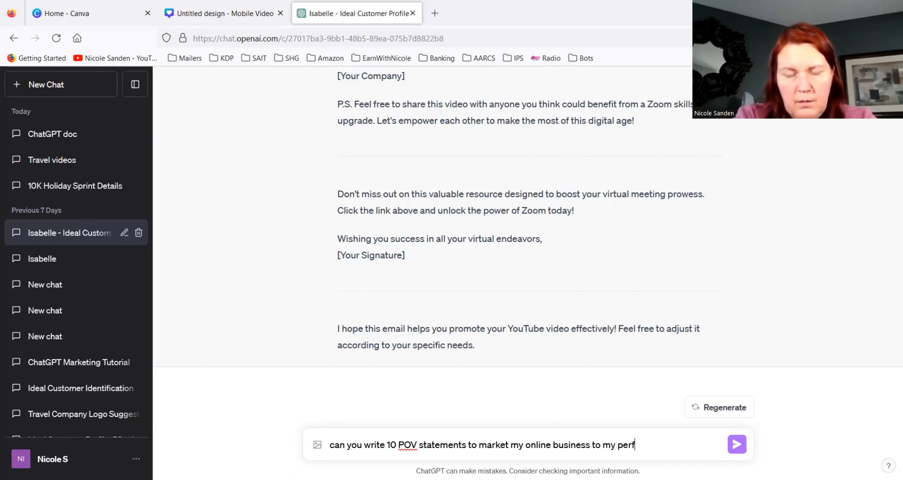
{"action": "type", "text": "ect customer"}
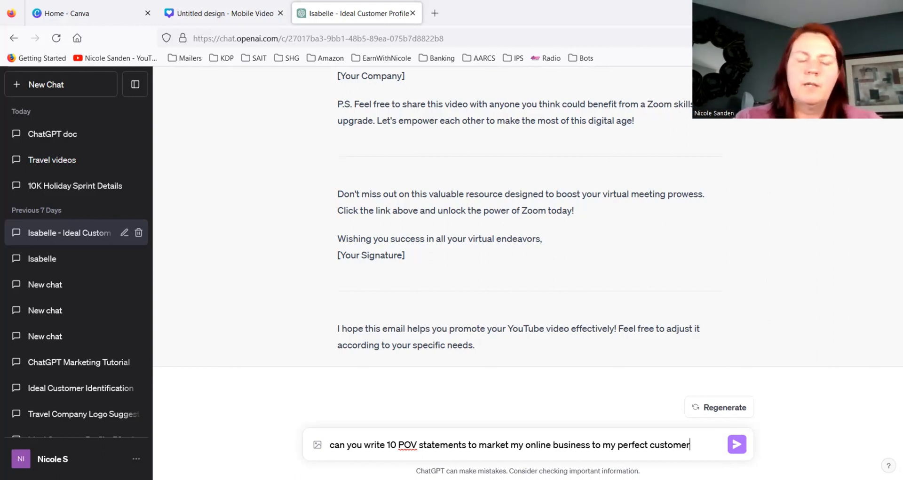
{"action": "key", "text": "Return"}
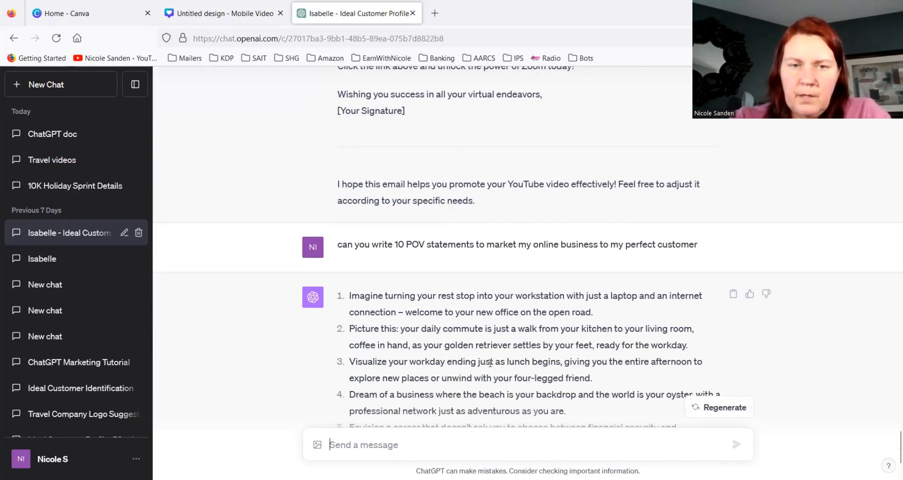
{"action": "scroll", "coordinate": [492, 367], "scroll_direction": "down", "scroll_amount": 4}
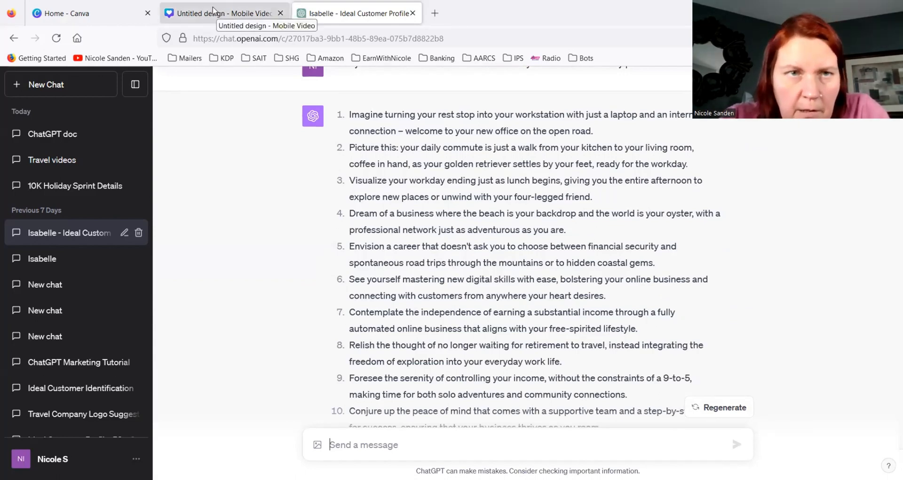
Step: Switch to the blank Canva design and add a default text box in the upper part of the page
{"action": "left_click", "coordinate": [208, 14]}
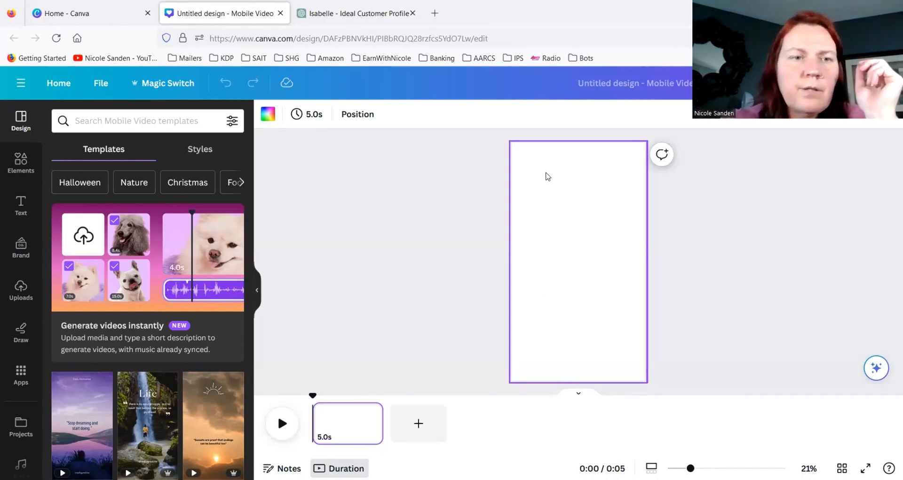
{"action": "left_click", "coordinate": [20, 204]}
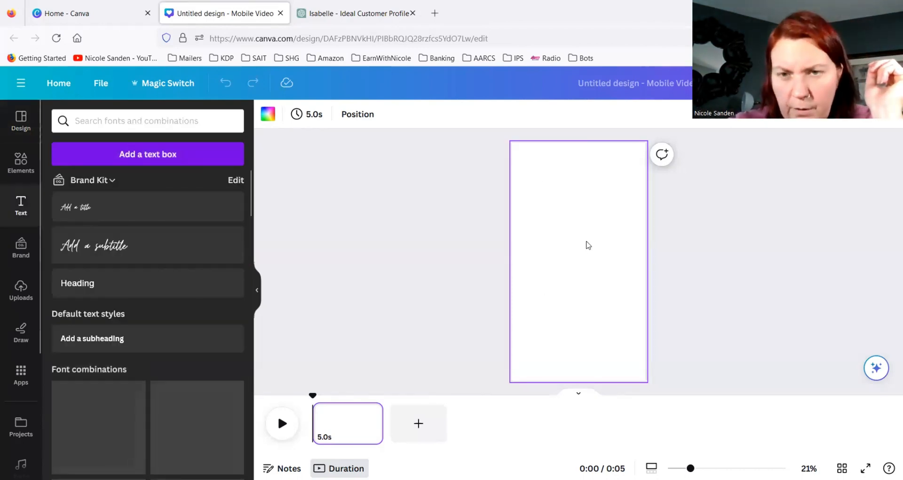
{"action": "key", "text": "t"}
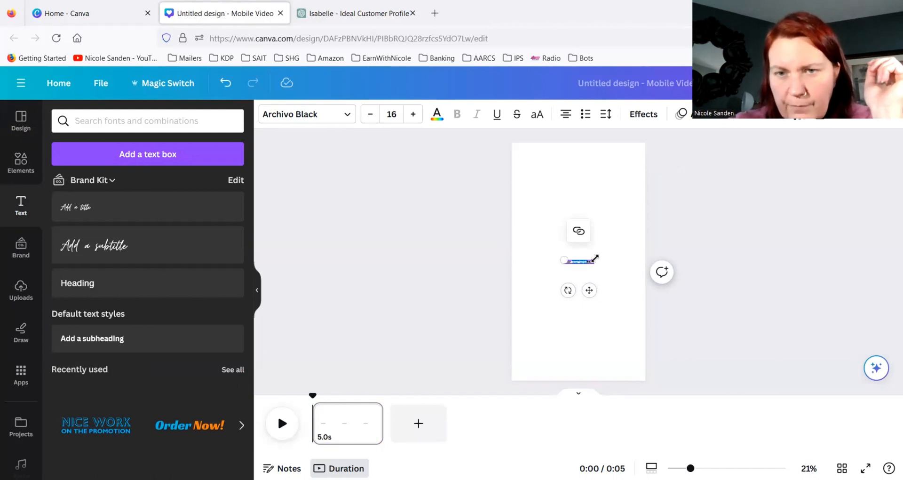
{"action": "left_click", "coordinate": [555, 253]}
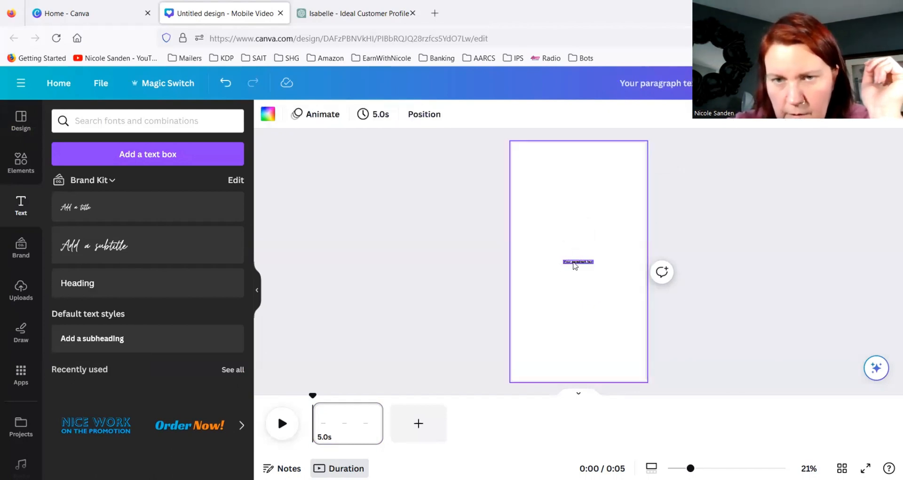
{"action": "left_click_drag", "start_coordinate": [568, 262], "coordinate": [563, 182]}
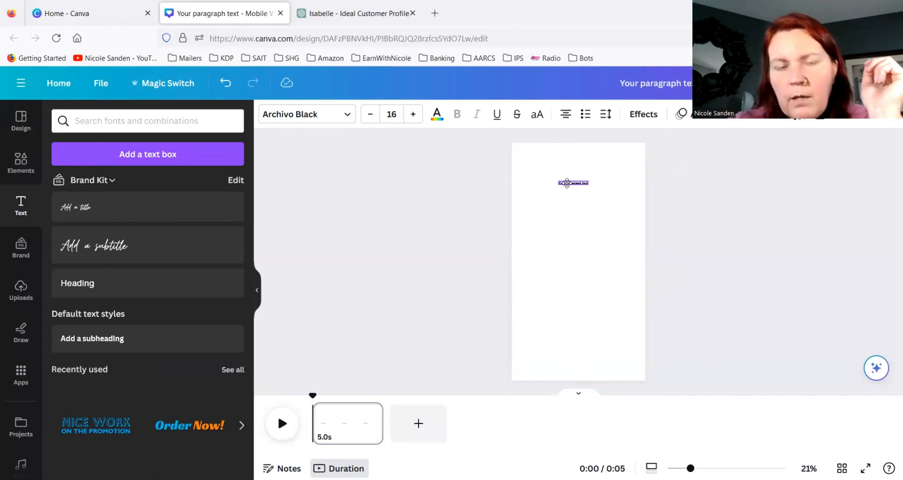
Step: Copy ChatGPT's first POV statement, starting "Imagine turning your rest stop into your workstation", and paste it into the Canva page
{"action": "left_click", "coordinate": [308, 5]}
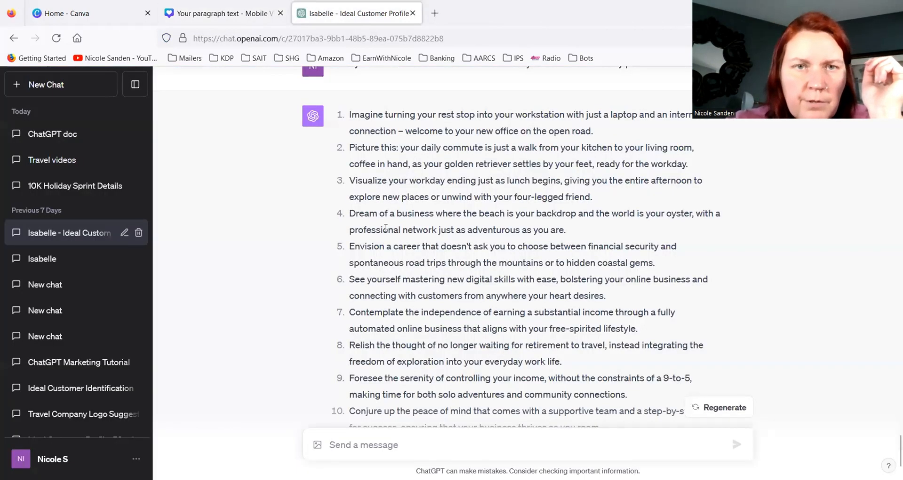
{"action": "scroll", "coordinate": [356, 118], "scroll_direction": "down", "scroll_amount": 2}
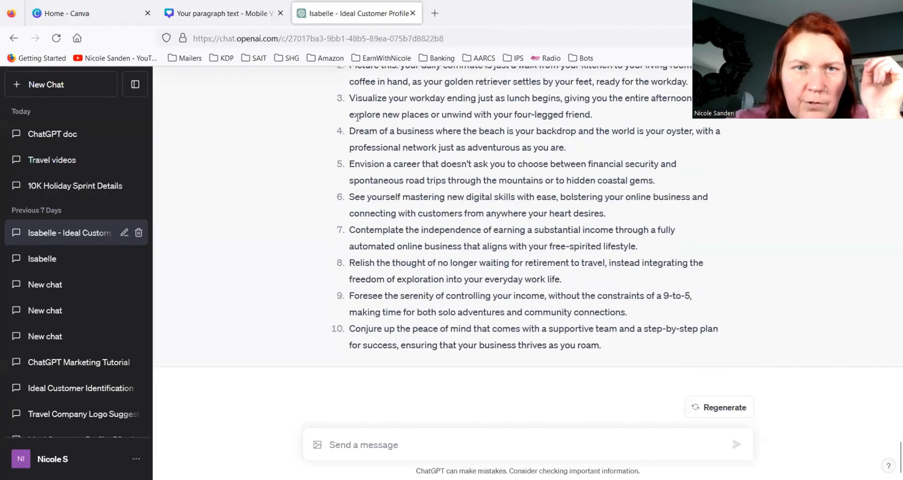
{"action": "scroll", "coordinate": [364, 127], "scroll_direction": "up", "scroll_amount": 8}
{"action": "scroll", "coordinate": [395, 248], "scroll_direction": "down", "scroll_amount": 5}
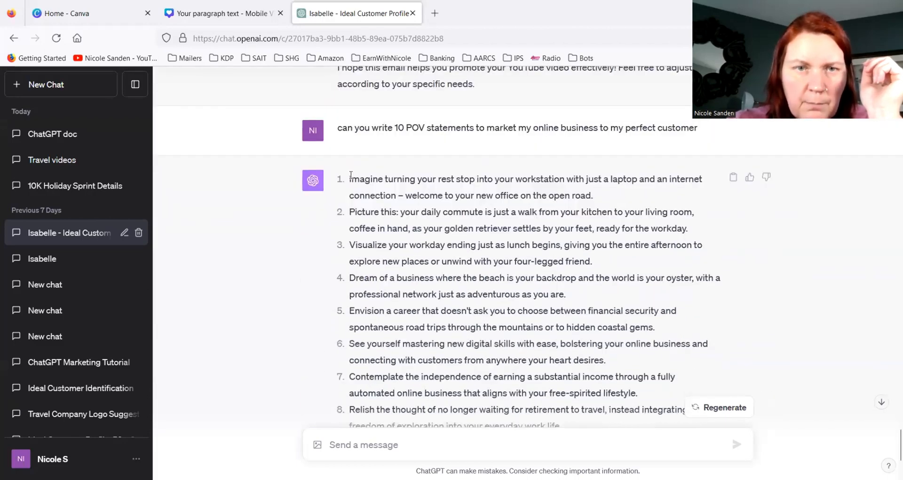
{"action": "left_click_drag", "start_coordinate": [351, 175], "coordinate": [638, 203]}
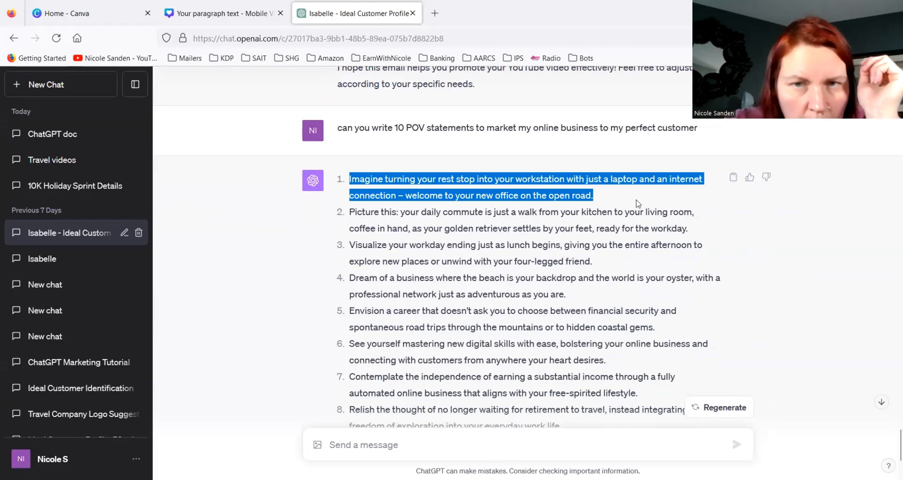
{"action": "left_click", "coordinate": [215, 19]}
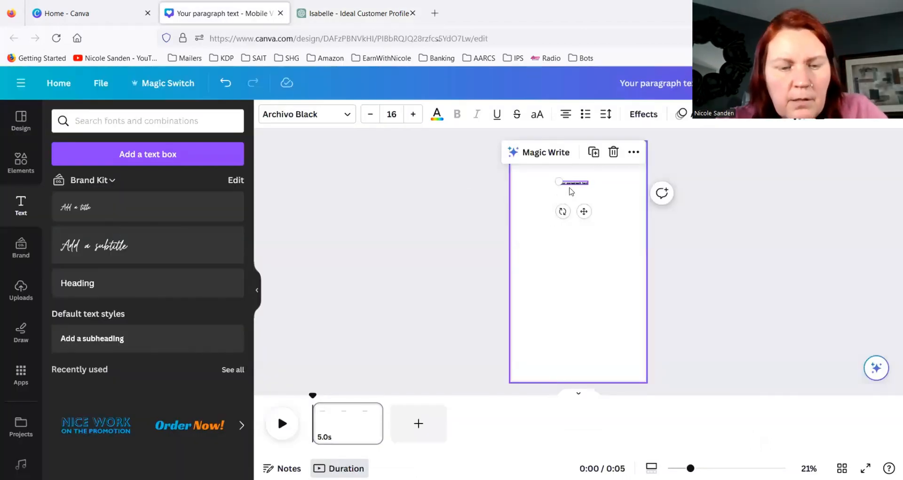
{"action": "key", "text": "ctrl+v"}
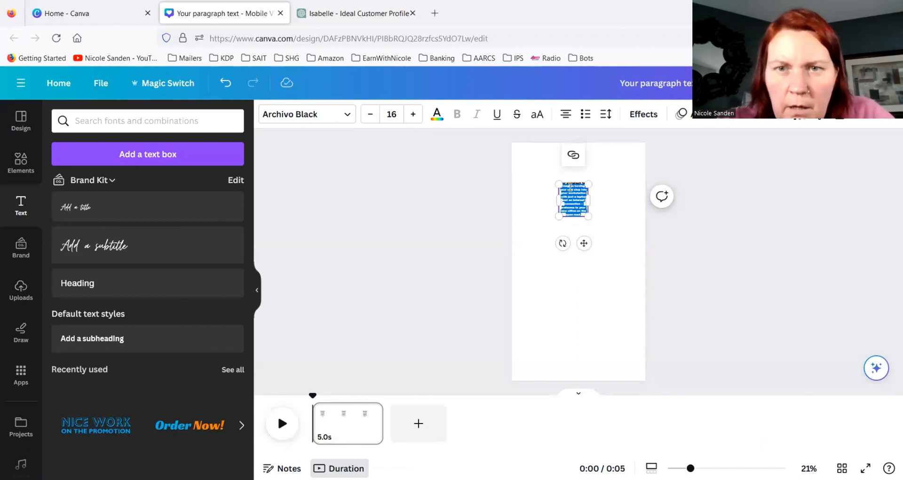
Step: Increase the pasted statement's font size to 31
{"action": "left_click", "coordinate": [414, 115]}
{"action": "left_click", "coordinate": [413, 115]}
{"action": "left_click", "coordinate": [413, 114]}
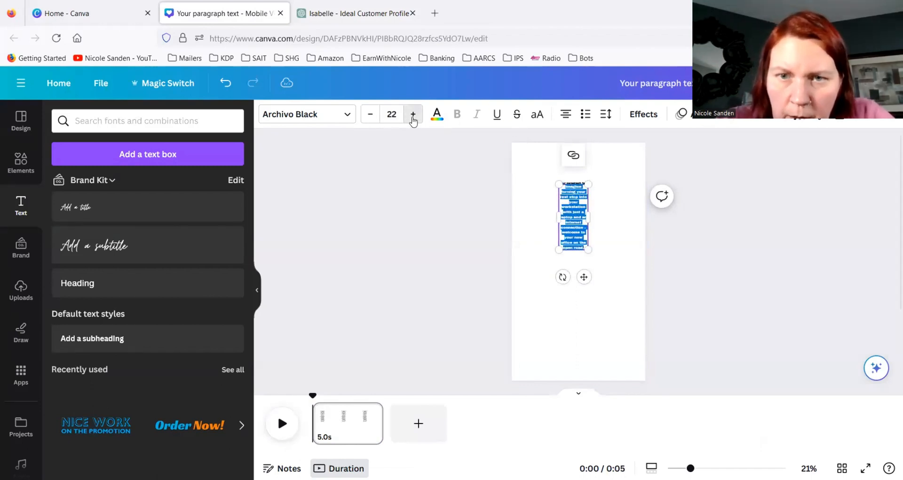
{"action": "left_click", "coordinate": [413, 114]}
{"action": "left_click", "coordinate": [413, 114]}
{"action": "left_click", "coordinate": [413, 114]}
{"action": "left_click", "coordinate": [413, 115]}
{"action": "left_click", "coordinate": [413, 114]}
{"action": "left_click", "coordinate": [413, 114]}
{"action": "left_click", "coordinate": [413, 115]}
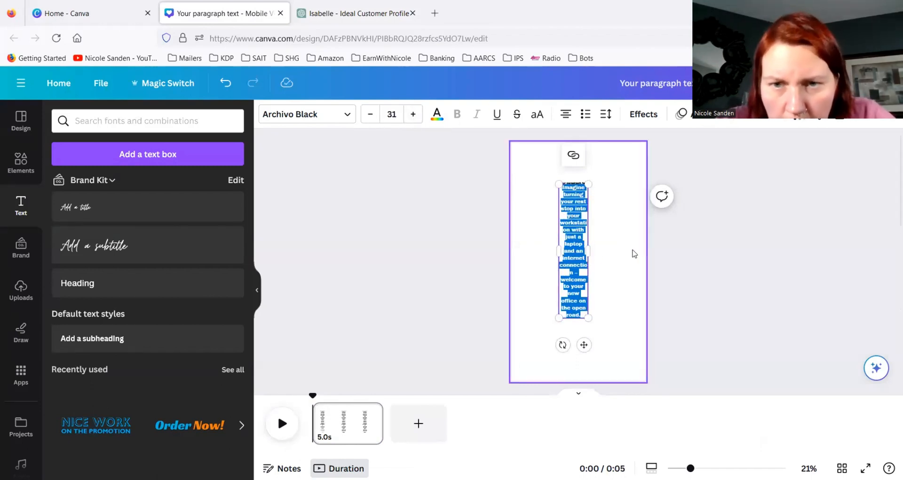
Step: Widen the statement's text box on both sides to about 864 px, reaching the page margins
{"action": "left_click_drag", "start_coordinate": [590, 251], "coordinate": [633, 247]}
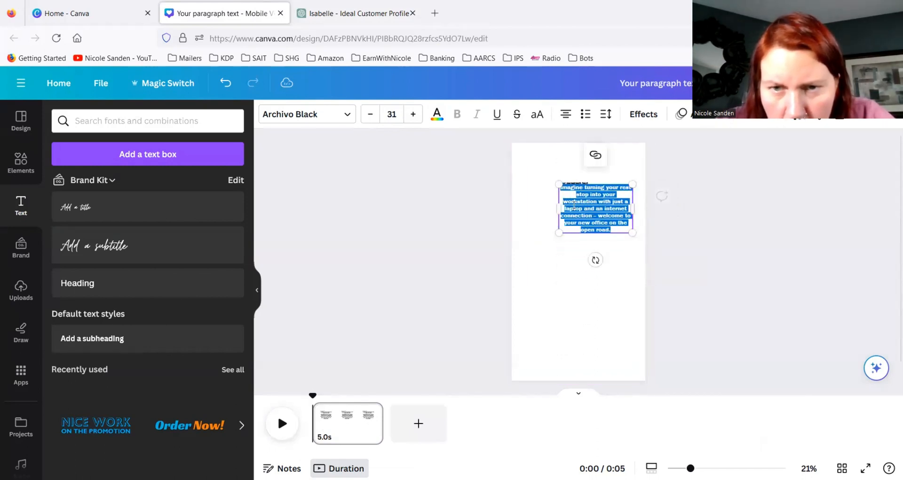
{"action": "left_click_drag", "start_coordinate": [558, 208], "coordinate": [523, 211]}
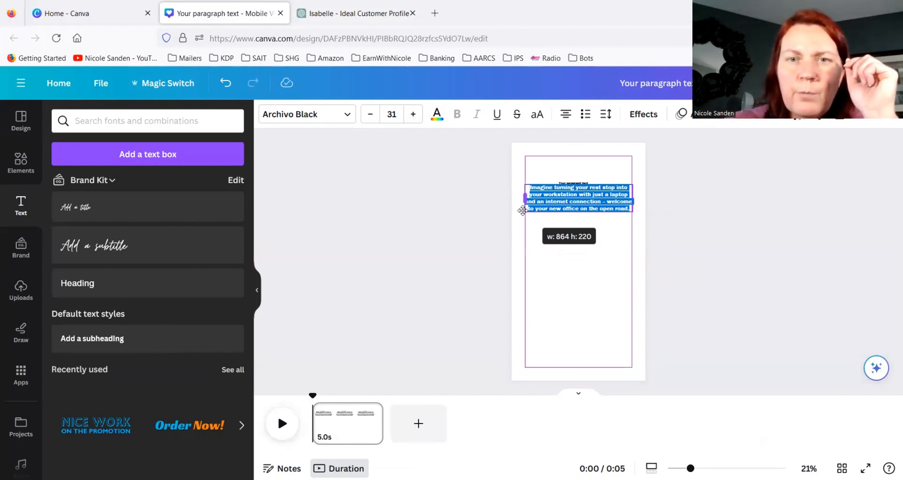
{"action": "left_click_drag", "start_coordinate": [523, 210], "coordinate": [522, 210]}
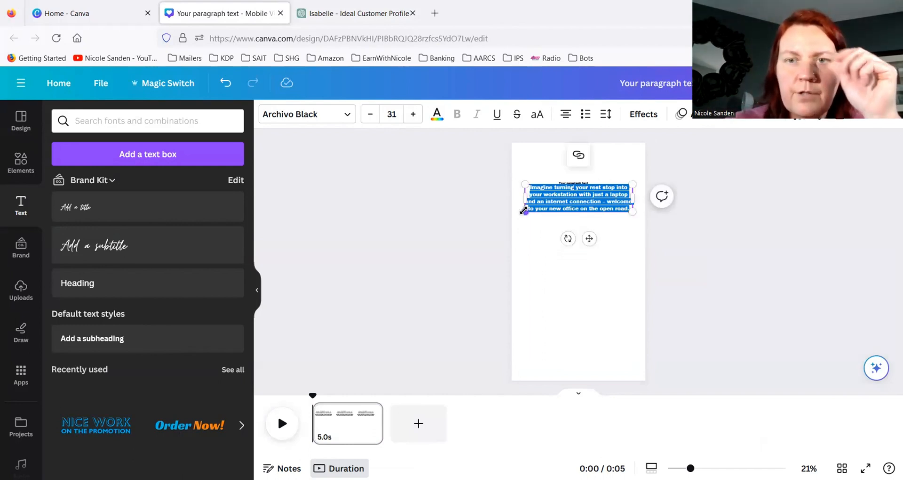
Step: Enlarge the statement's font size to 46
{"action": "left_click", "coordinate": [413, 114]}
{"action": "left_click", "coordinate": [413, 114]}
{"action": "left_click", "coordinate": [413, 114]}
{"action": "triple_click", "coordinate": [413, 114]}
{"action": "double_click", "coordinate": [413, 115]}
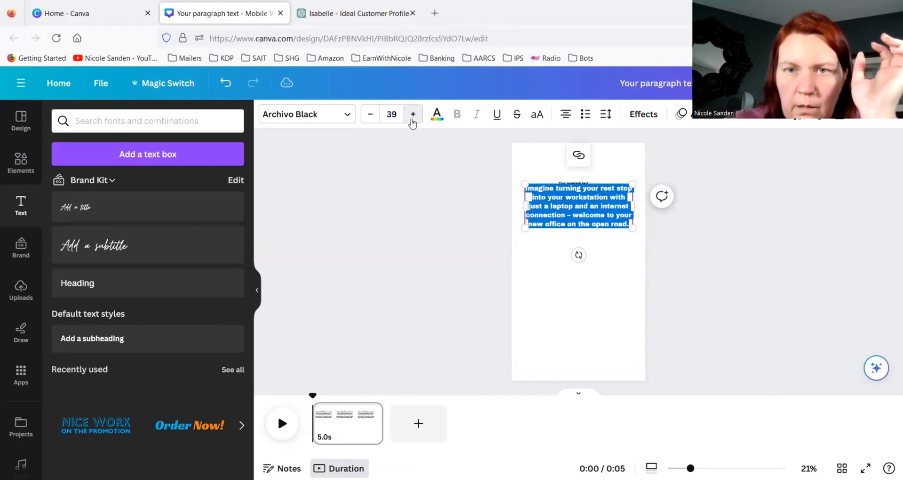
{"action": "double_click", "coordinate": [413, 114]}
{"action": "double_click", "coordinate": [414, 114]}
{"action": "double_click", "coordinate": [414, 114]}
{"action": "left_click", "coordinate": [413, 115]}
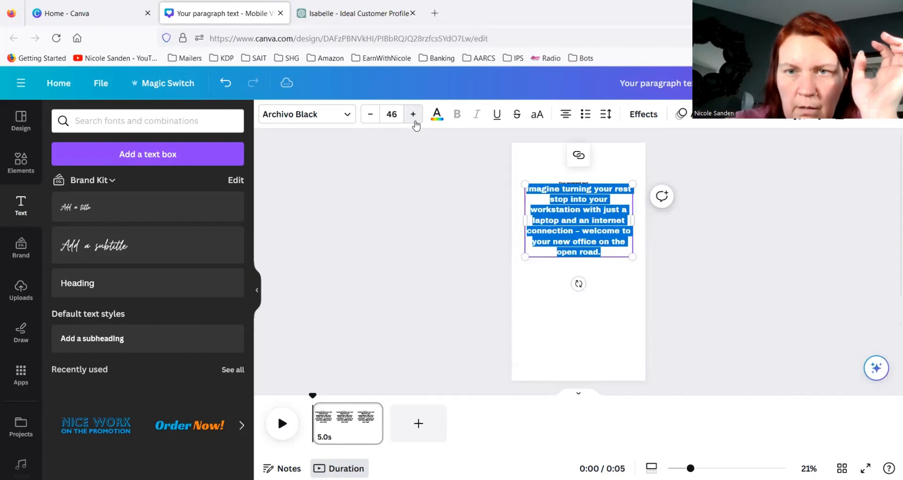
Step: Delete the placeholder "Your paragraph text" box and center the statement horizontally in the upper part of the page
{"action": "left_click", "coordinate": [531, 174]}
{"action": "left_click_drag", "start_coordinate": [575, 214], "coordinate": [584, 234]}
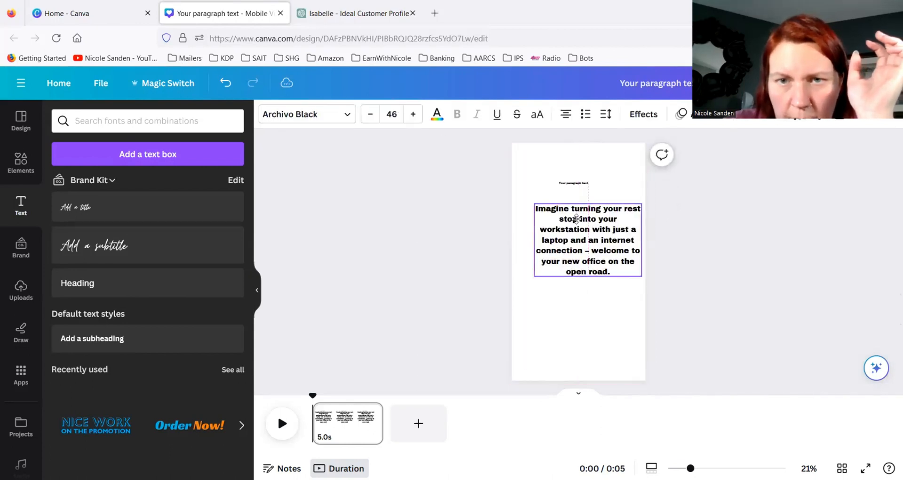
{"action": "left_click", "coordinate": [570, 192]}
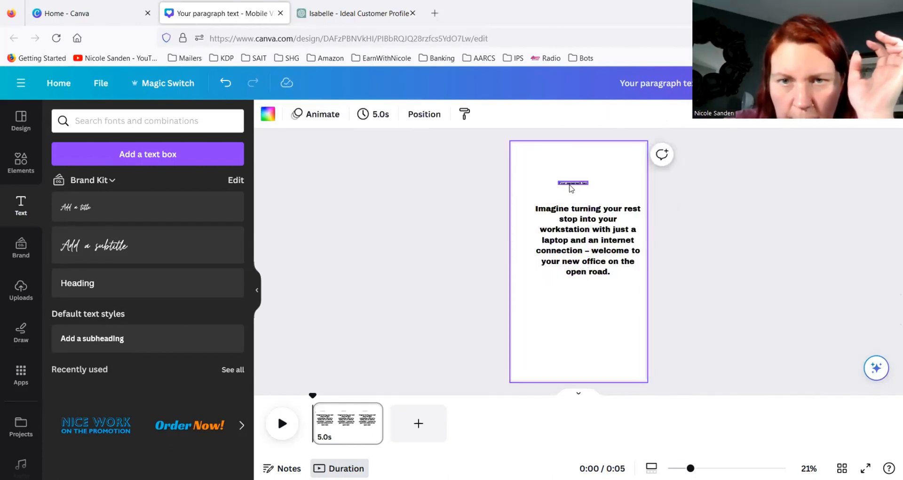
{"action": "left_click", "coordinate": [570, 184]}
{"action": "key", "text": "Delete"}
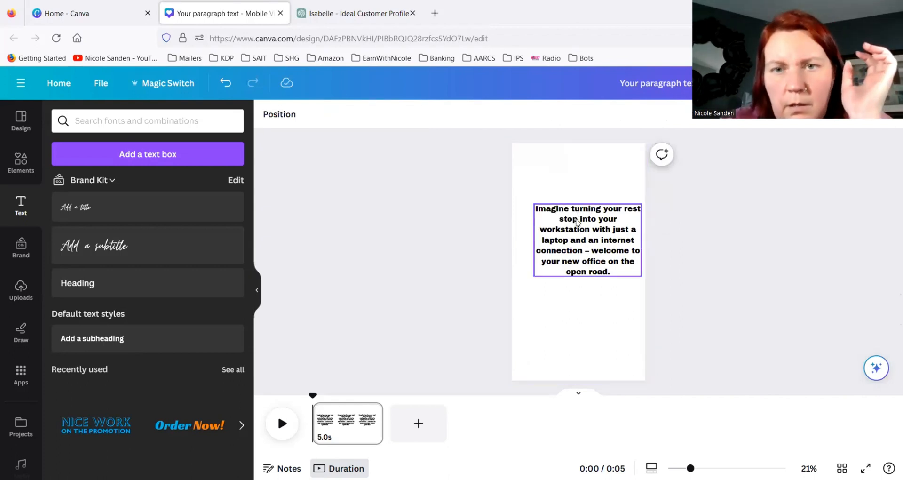
{"action": "left_click_drag", "start_coordinate": [578, 222], "coordinate": [568, 190]}
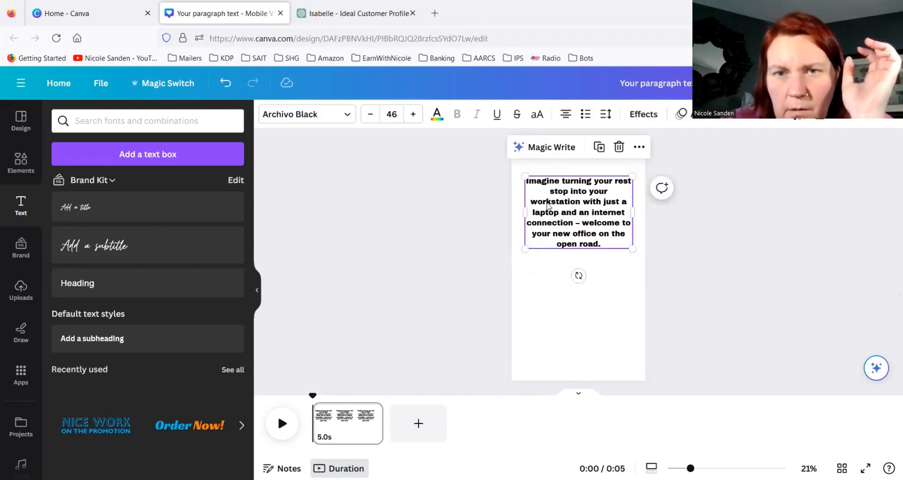
{"action": "left_click", "coordinate": [482, 208]}
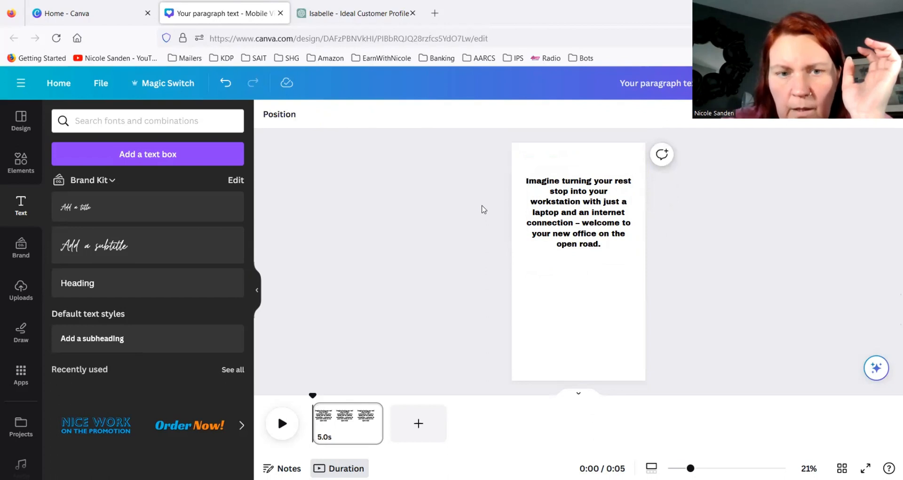
Step: Add the text "Like and follow for more" below the statement and set its font size to 40
{"action": "left_click", "coordinate": [569, 360]}
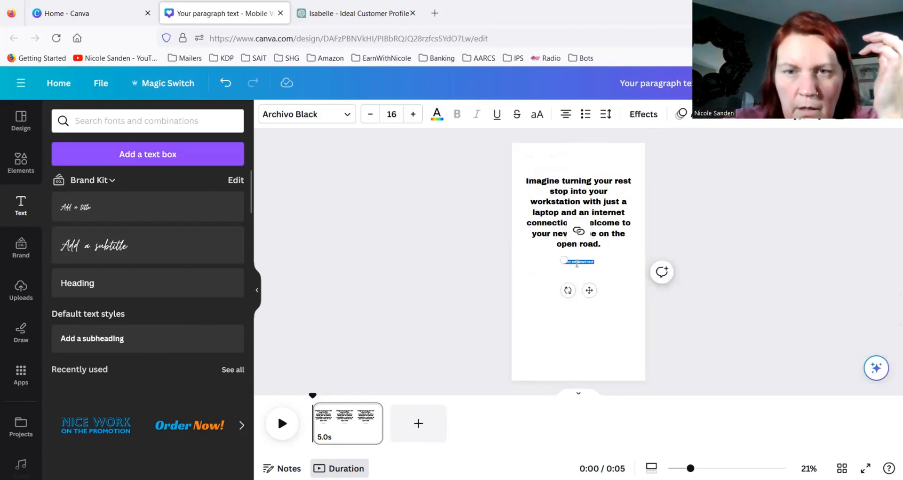
{"action": "key", "text": "BackSpace"}
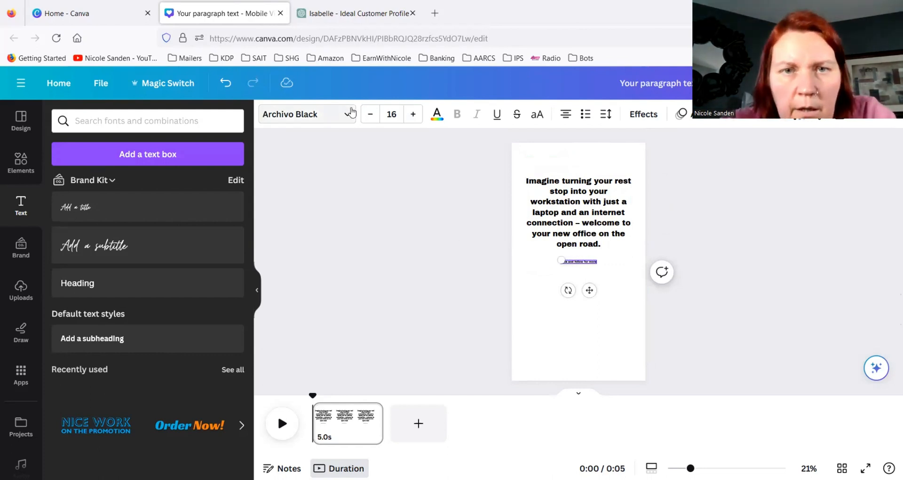
{"action": "left_click", "coordinate": [413, 114]}
{"action": "left_click", "coordinate": [413, 114]}
{"action": "left_click", "coordinate": [413, 113]}
{"action": "left_click", "coordinate": [413, 114]}
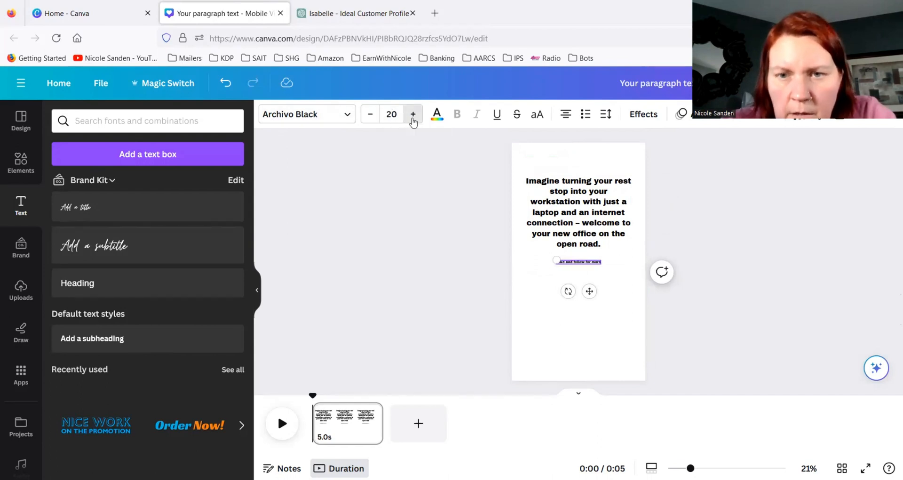
{"action": "left_click", "coordinate": [413, 114]}
{"action": "left_click", "coordinate": [413, 114]}
{"action": "left_click", "coordinate": [413, 114]}
{"action": "left_click", "coordinate": [413, 114]}
{"action": "left_click", "coordinate": [413, 114]}
{"action": "left_click", "coordinate": [413, 114]}
{"action": "left_click", "coordinate": [414, 114]}
{"action": "left_click", "coordinate": [413, 113]}
{"action": "left_click", "coordinate": [414, 114]}
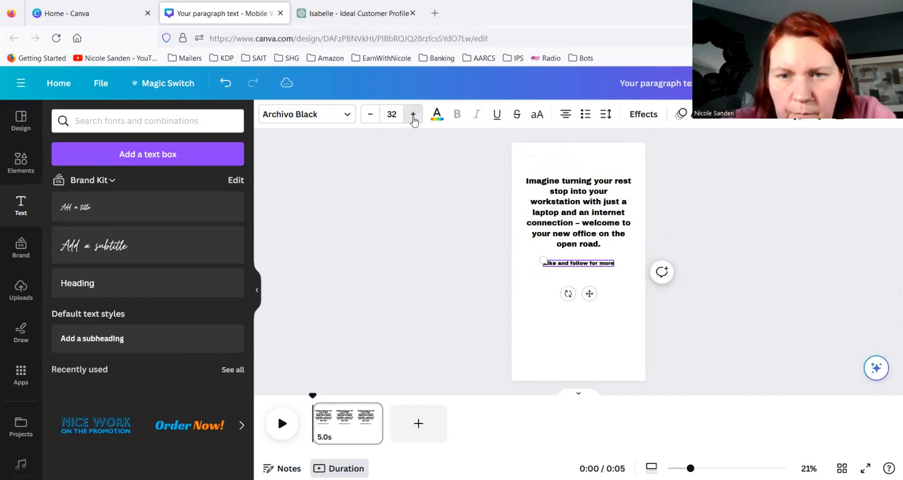
{"action": "left_click", "coordinate": [414, 114]}
{"action": "left_click", "coordinate": [415, 114]}
{"action": "left_click", "coordinate": [413, 114]}
{"action": "left_click", "coordinate": [414, 114]}
{"action": "left_click", "coordinate": [414, 114]}
{"action": "left_click", "coordinate": [413, 113]}
{"action": "left_click", "coordinate": [413, 114]}
{"action": "left_click", "coordinate": [413, 114]}
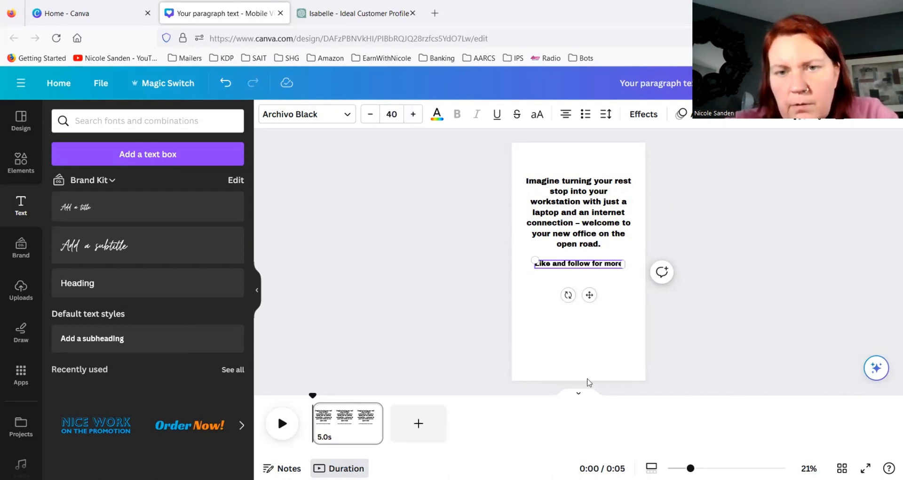
Step: Move the "Like and follow for more" text to the lower part of the page and make it start at about 3 seconds
{"action": "left_click_drag", "start_coordinate": [570, 311], "coordinate": [563, 318]}
{"action": "left_click", "coordinate": [519, 257]}
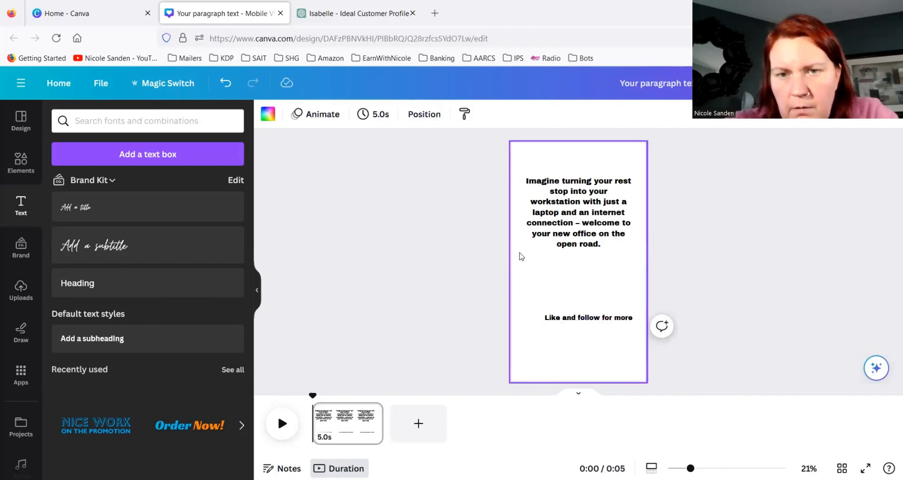
{"action": "left_click", "coordinate": [575, 317]}
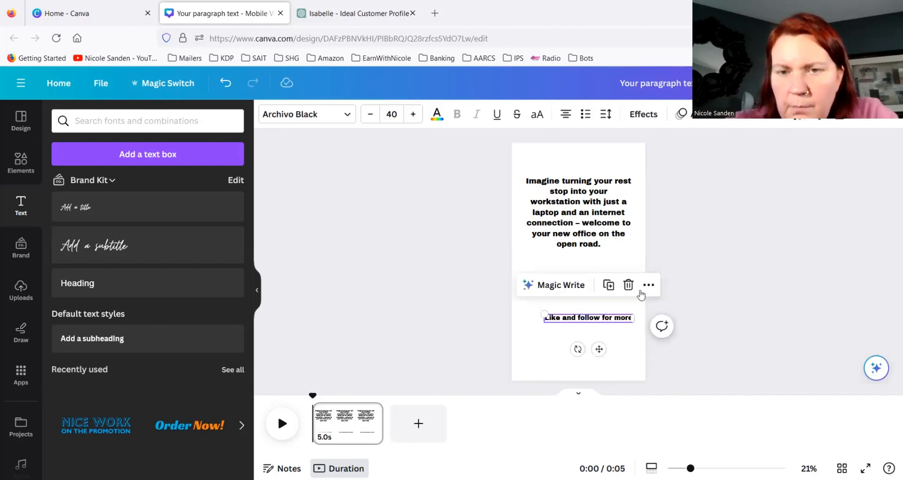
{"action": "left_click", "coordinate": [649, 284]}
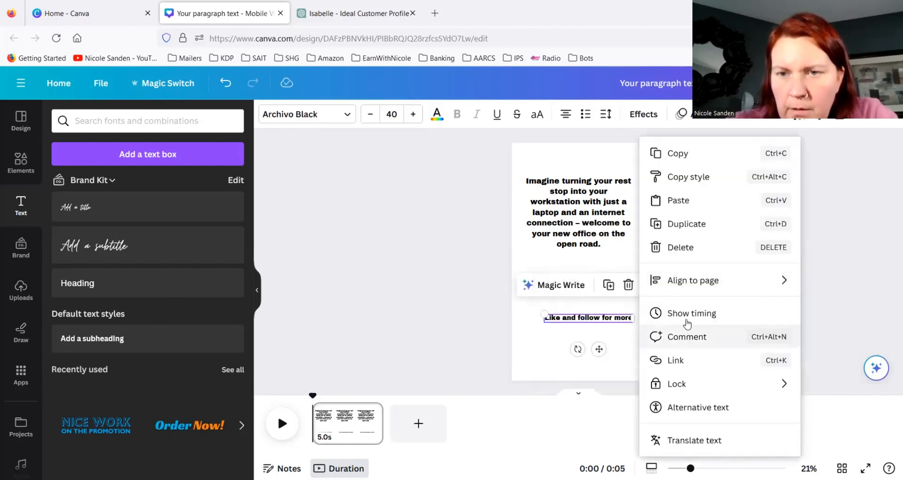
{"action": "left_click", "coordinate": [687, 313]}
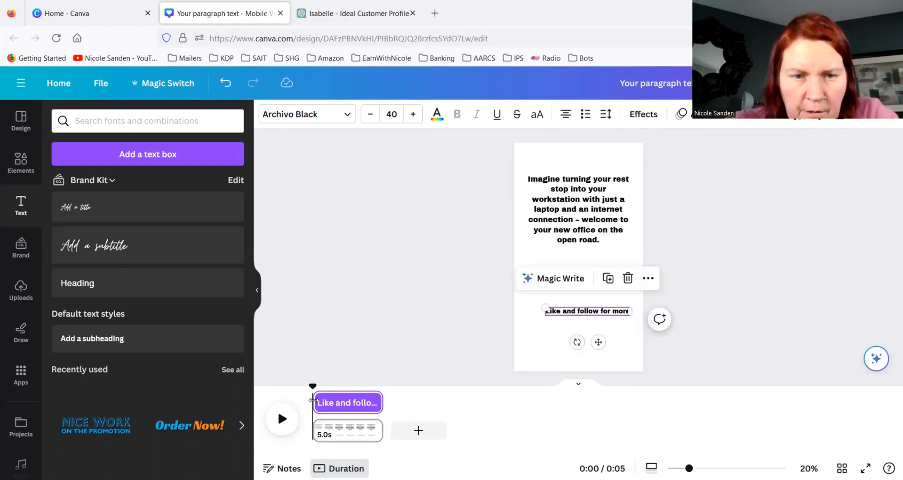
{"action": "left_click_drag", "start_coordinate": [311, 400], "coordinate": [358, 401]}
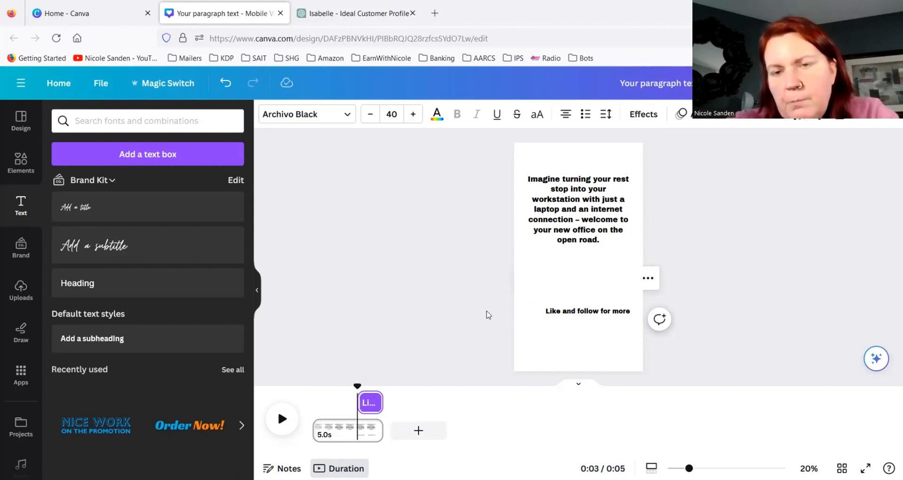
{"action": "left_click", "coordinate": [600, 283]}
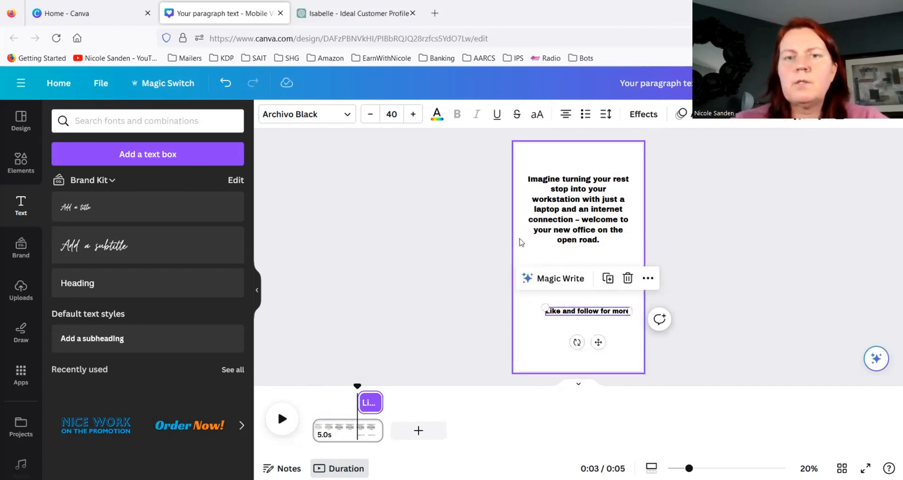
{"action": "left_click", "coordinate": [583, 193]}
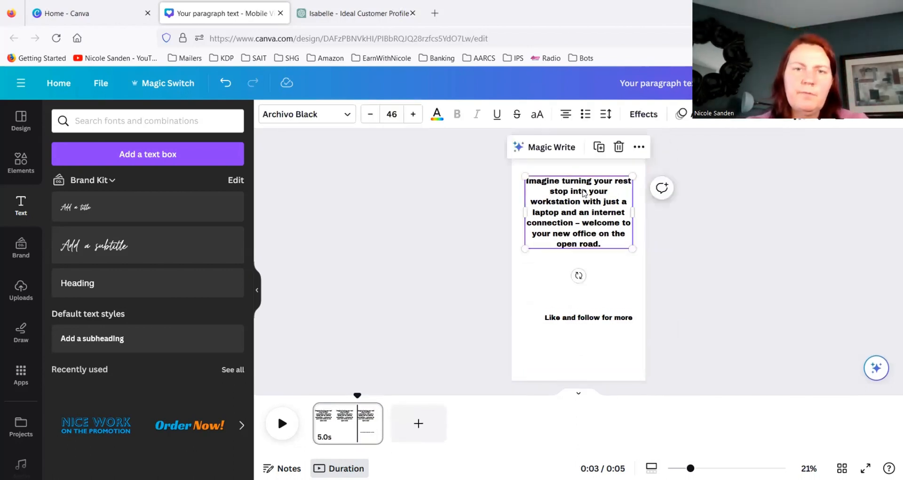
{"action": "left_click", "coordinate": [598, 320]}
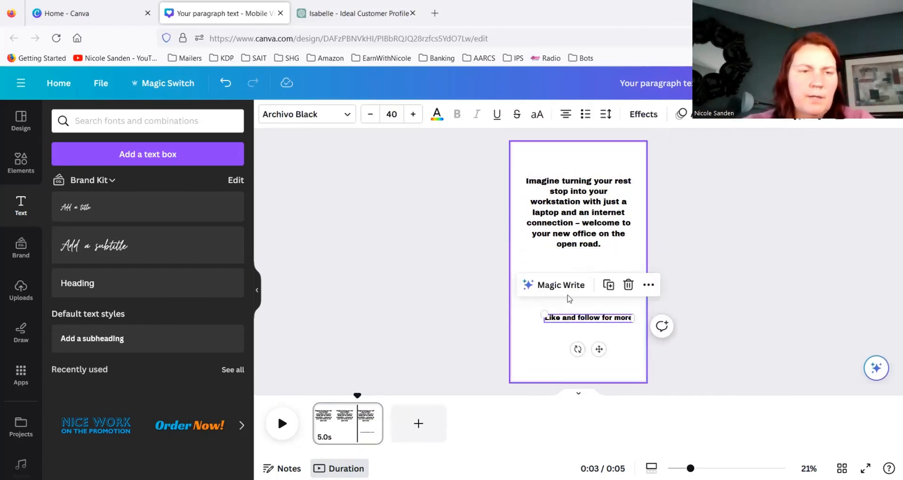
{"action": "left_click", "coordinate": [319, 243]}
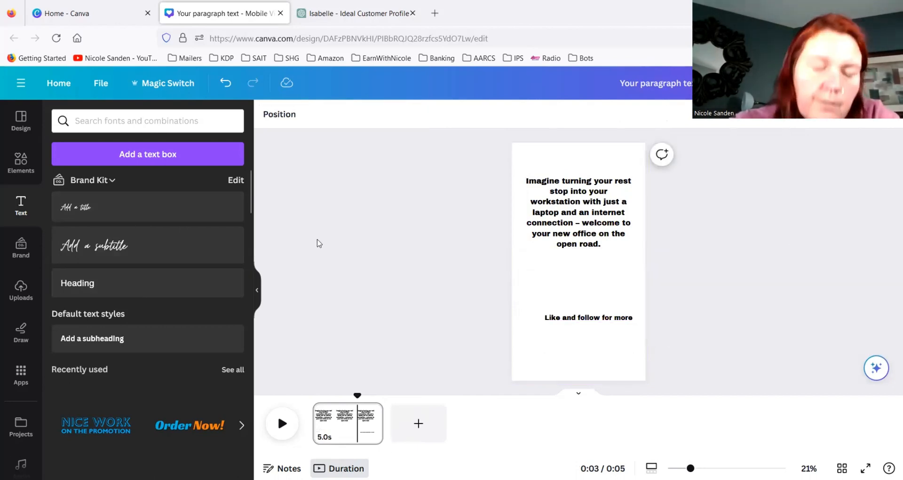
Step: Start a Bulk create with manually entered data and delete the Email column from the data table
{"action": "scroll", "coordinate": [25, 260], "scroll_direction": "down", "scroll_amount": 3}
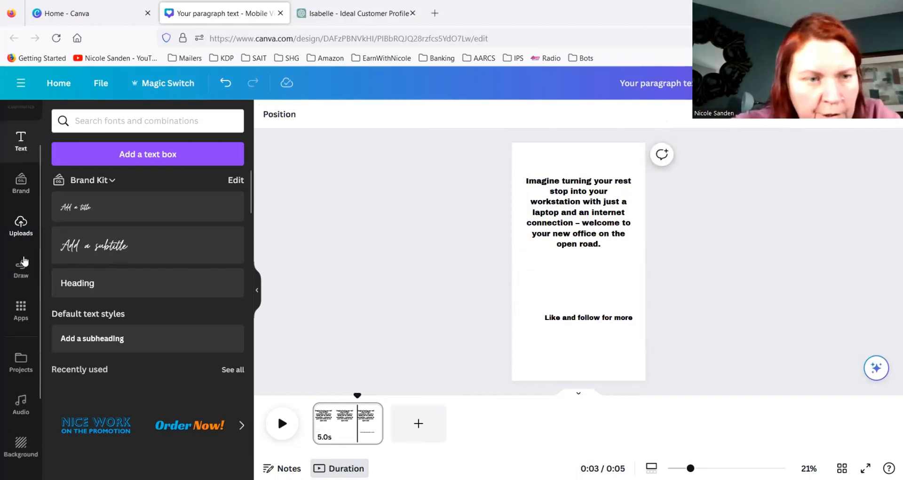
{"action": "scroll", "coordinate": [23, 256], "scroll_direction": "down", "scroll_amount": 1}
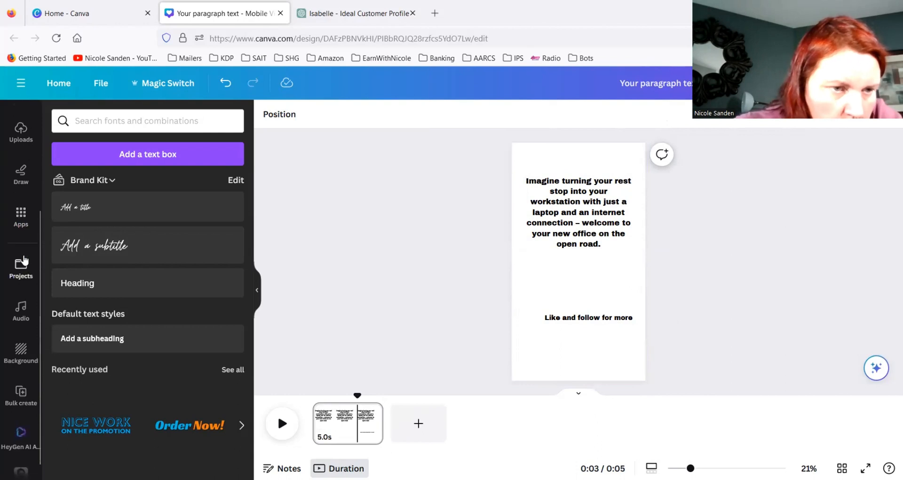
{"action": "left_click", "coordinate": [21, 397]}
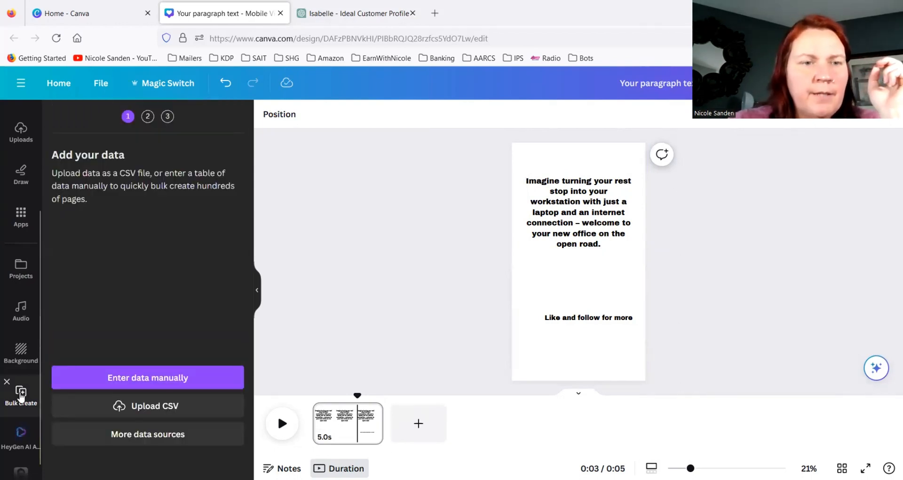
{"action": "left_click", "coordinate": [125, 383]}
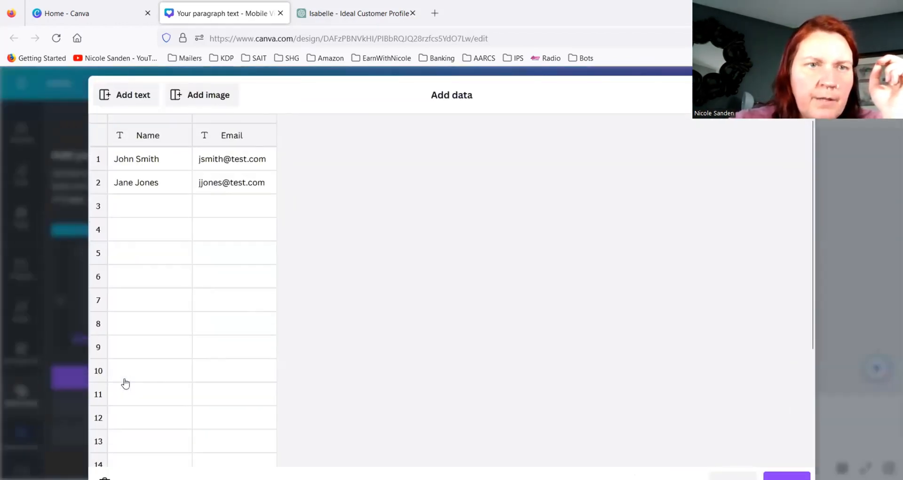
{"action": "left_click", "coordinate": [231, 137]}
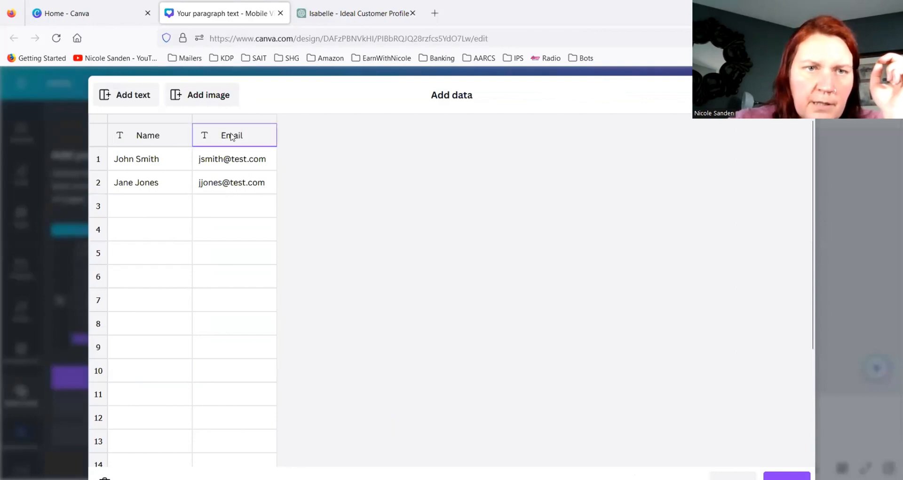
{"action": "right_click", "coordinate": [231, 137]}
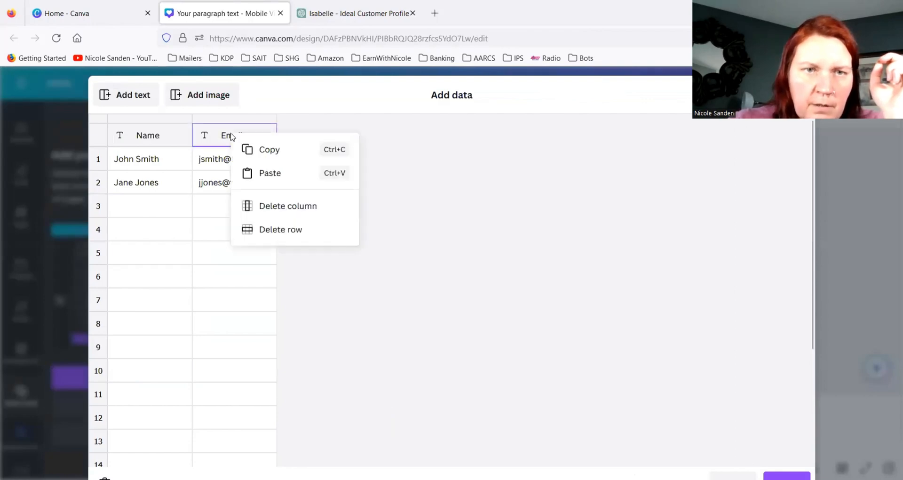
{"action": "left_click", "coordinate": [278, 211]}
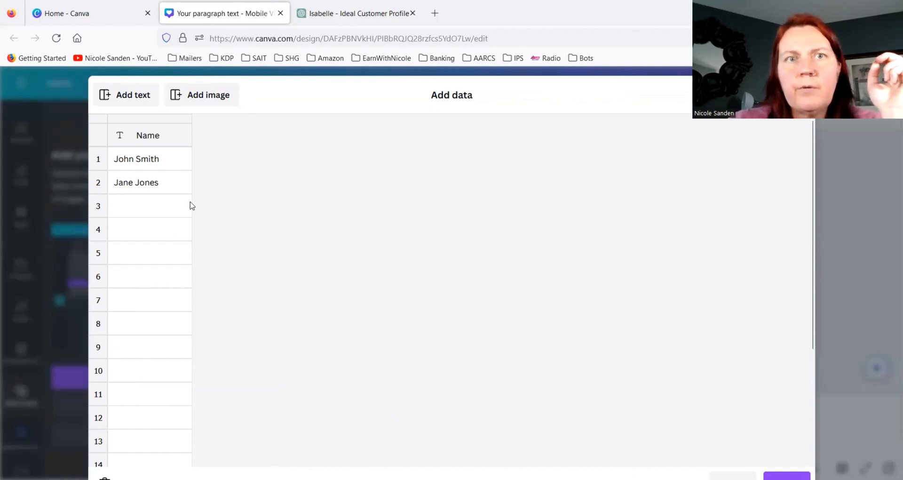
Step: Switch to ChatGPT and copy all ten POV statements from the reply
{"action": "left_click", "coordinate": [330, 11]}
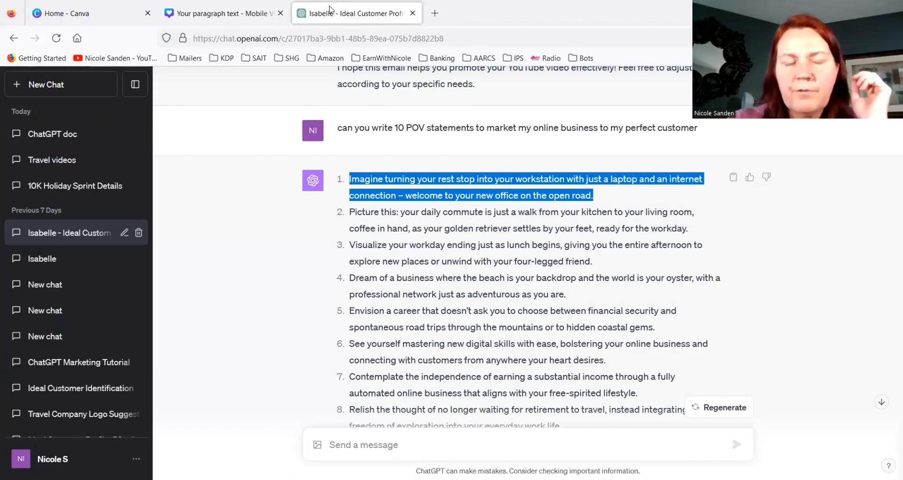
{"action": "left_click", "coordinate": [400, 192]}
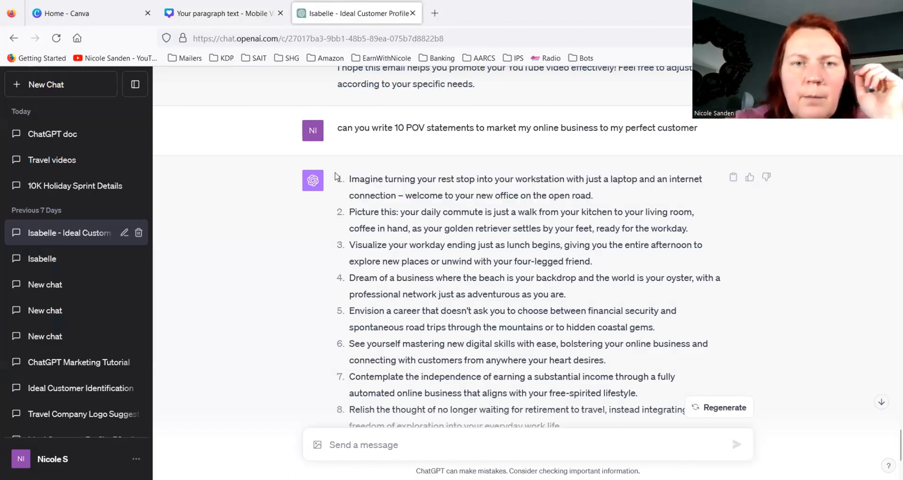
{"action": "left_click_drag", "start_coordinate": [351, 179], "coordinate": [419, 327]}
{"action": "scroll", "coordinate": [423, 262], "scroll_direction": "down", "scroll_amount": 3}
{"action": "left_click_drag", "start_coordinate": [423, 262], "coordinate": [640, 346]}
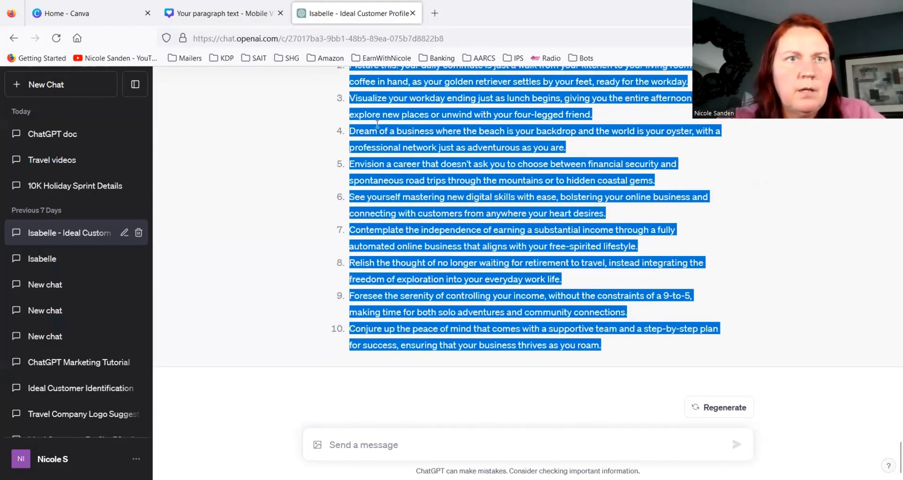
Step: Switch back to Canva and paste the statements into the Name column of the data table, starting at row 1
{"action": "left_click", "coordinate": [186, 14]}
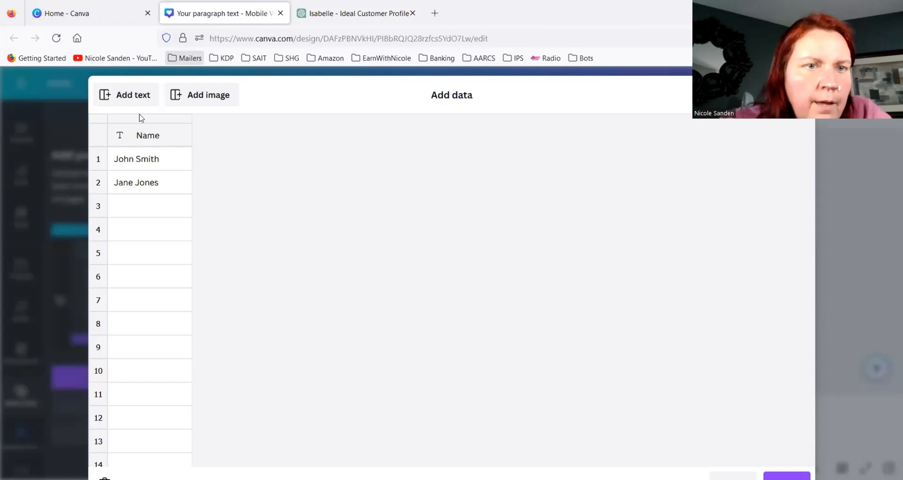
{"action": "left_click", "coordinate": [131, 160]}
{"action": "key", "text": "ctrl+v"}
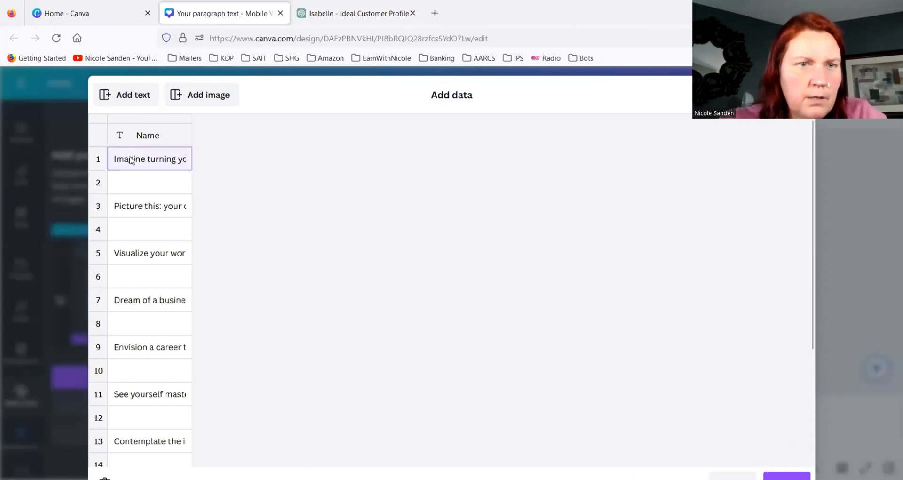
Step: Delete the empty rows between the ten statements in the Name column and confirm the data table
{"action": "left_click", "coordinate": [142, 182]}
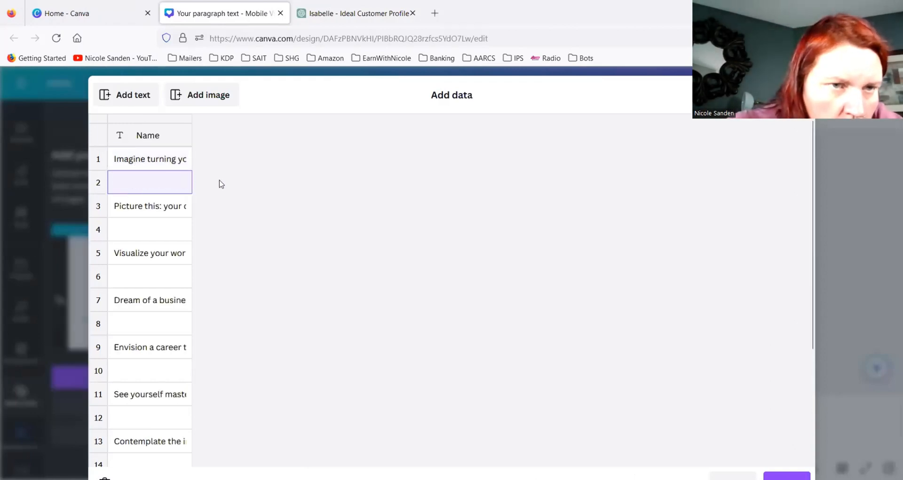
{"action": "right_click", "coordinate": [106, 186]}
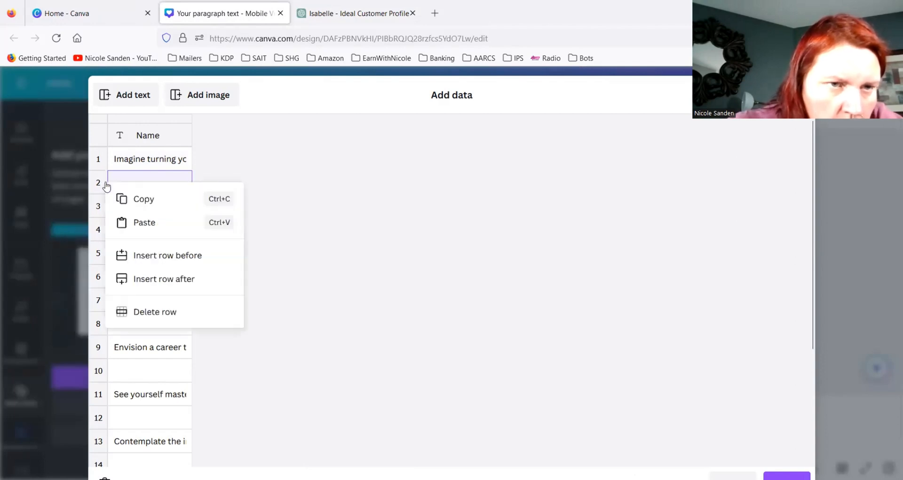
{"action": "left_click", "coordinate": [143, 312]}
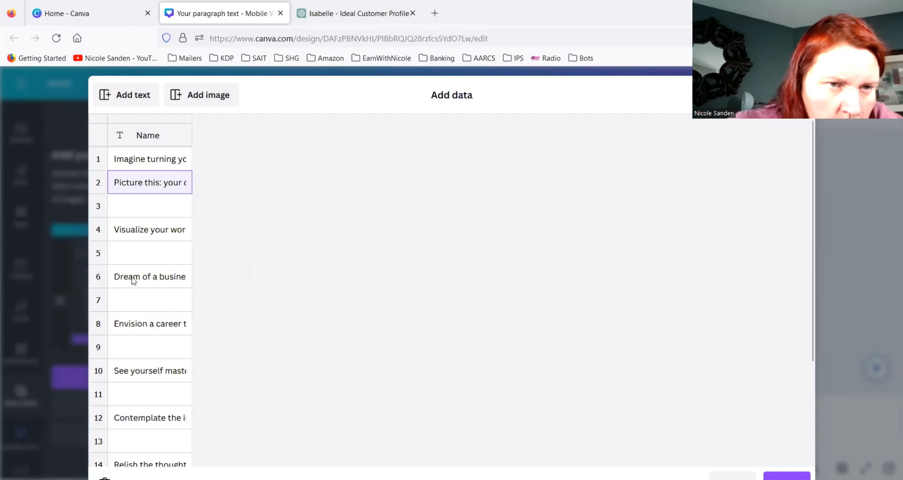
{"action": "right_click", "coordinate": [100, 205]}
{"action": "left_click", "coordinate": [168, 332]}
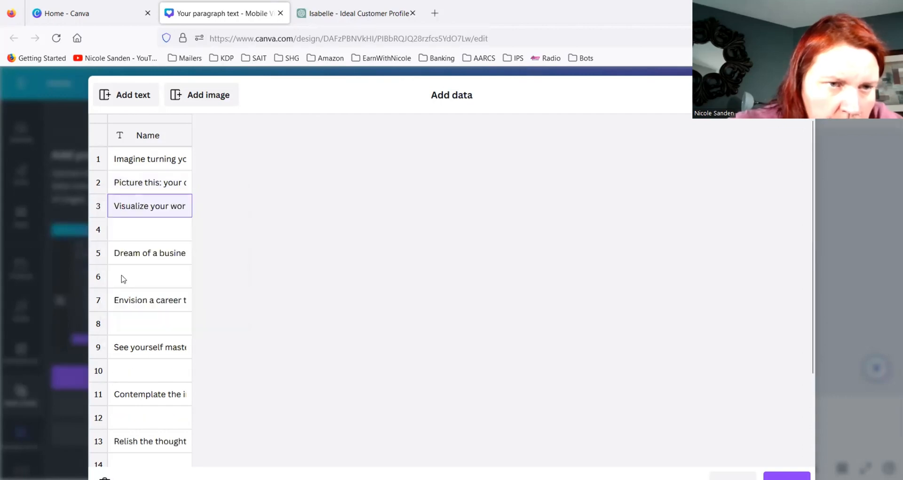
{"action": "right_click", "coordinate": [102, 229]}
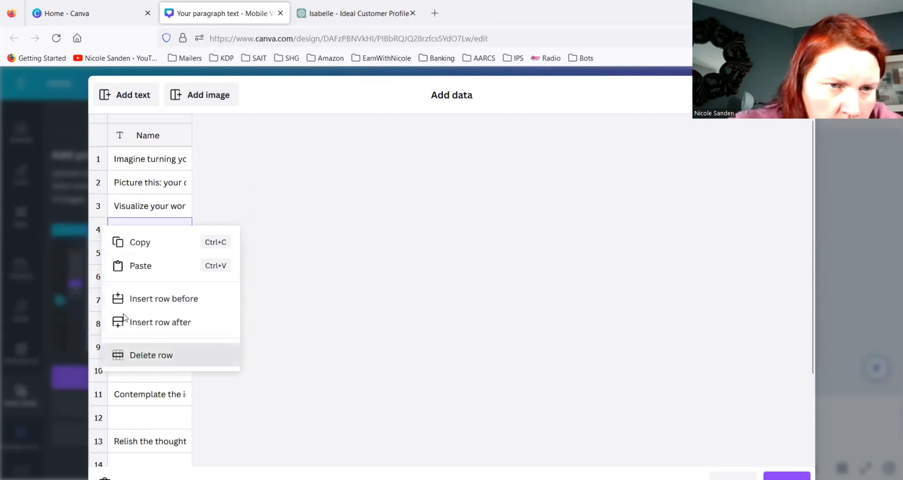
{"action": "left_click", "coordinate": [126, 355]}
{"action": "right_click", "coordinate": [98, 254]}
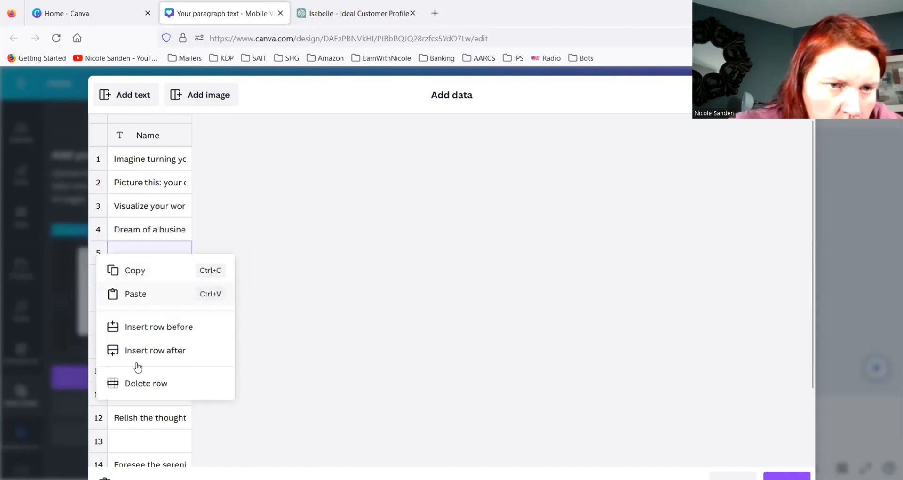
{"action": "left_click", "coordinate": [115, 383]}
{"action": "right_click", "coordinate": [97, 280]}
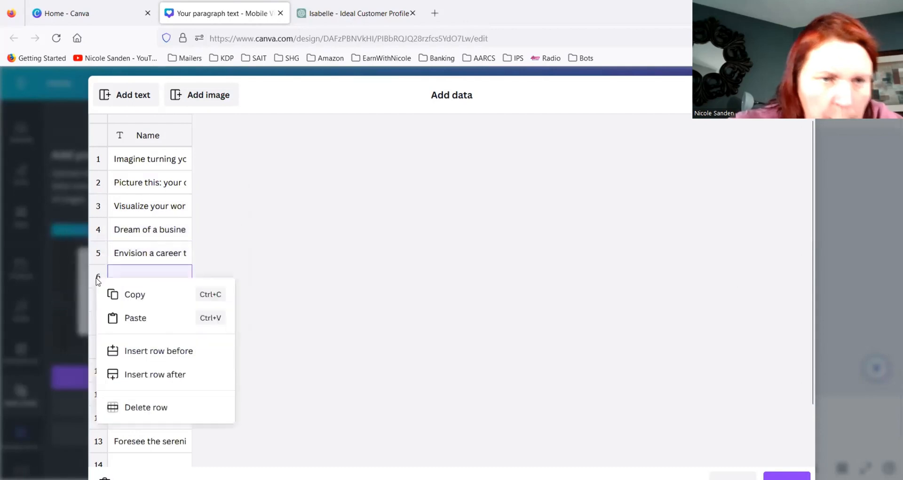
{"action": "left_click", "coordinate": [113, 406]}
{"action": "left_click", "coordinate": [99, 301]}
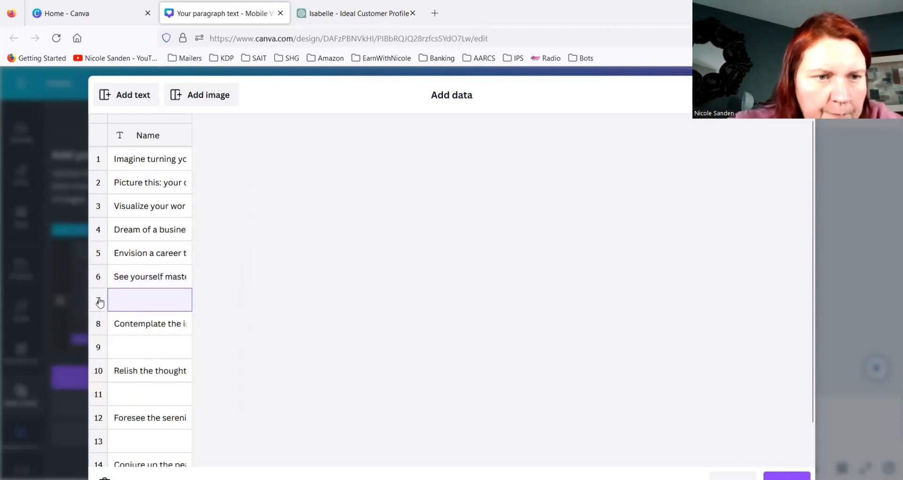
{"action": "right_click", "coordinate": [100, 301]}
{"action": "left_click", "coordinate": [120, 430]}
{"action": "left_click", "coordinate": [99, 329]}
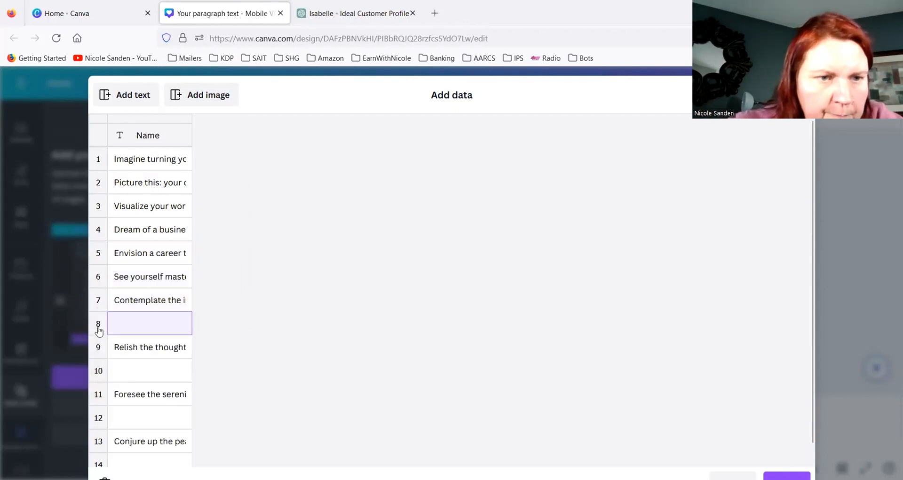
{"action": "right_click", "coordinate": [99, 329]}
{"action": "left_click", "coordinate": [127, 454]}
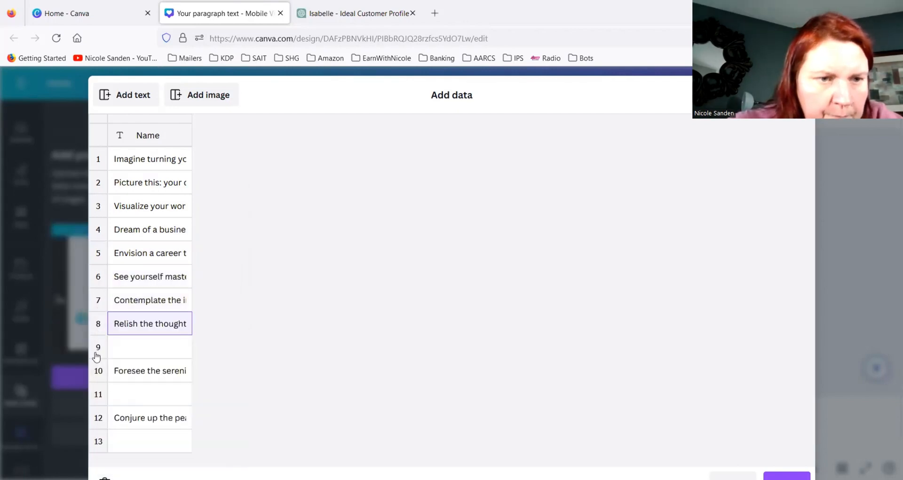
{"action": "left_click", "coordinate": [96, 356]}
{"action": "right_click", "coordinate": [96, 357]}
{"action": "left_click", "coordinate": [127, 458]}
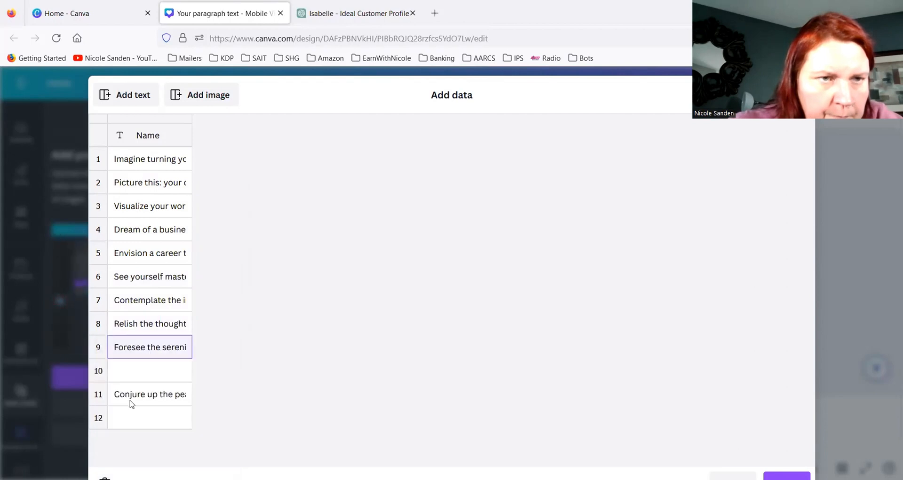
{"action": "left_click", "coordinate": [97, 371]}
{"action": "right_click", "coordinate": [97, 371]}
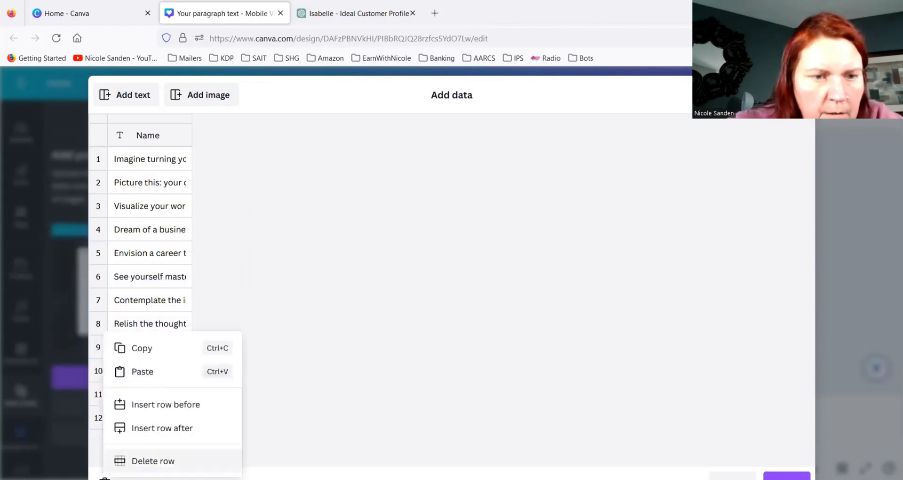
{"action": "left_click", "coordinate": [141, 459]}
{"action": "right_click", "coordinate": [99, 396]}
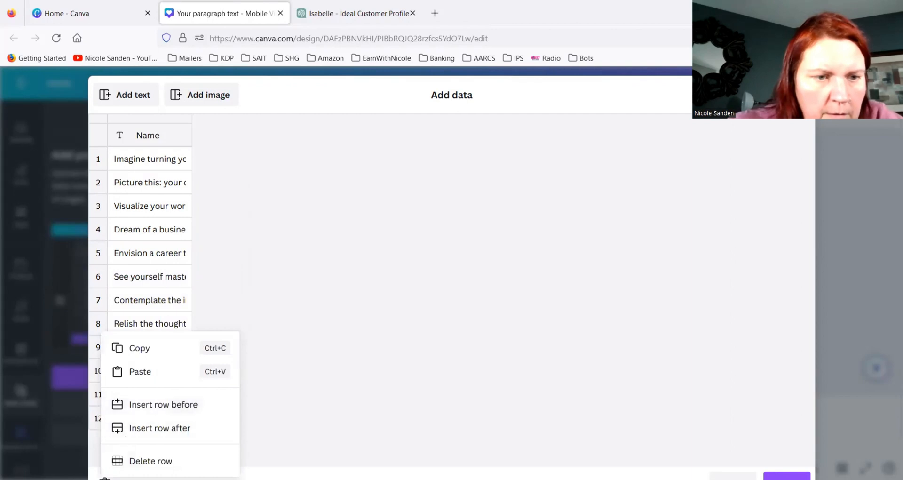
{"action": "left_click", "coordinate": [141, 460]}
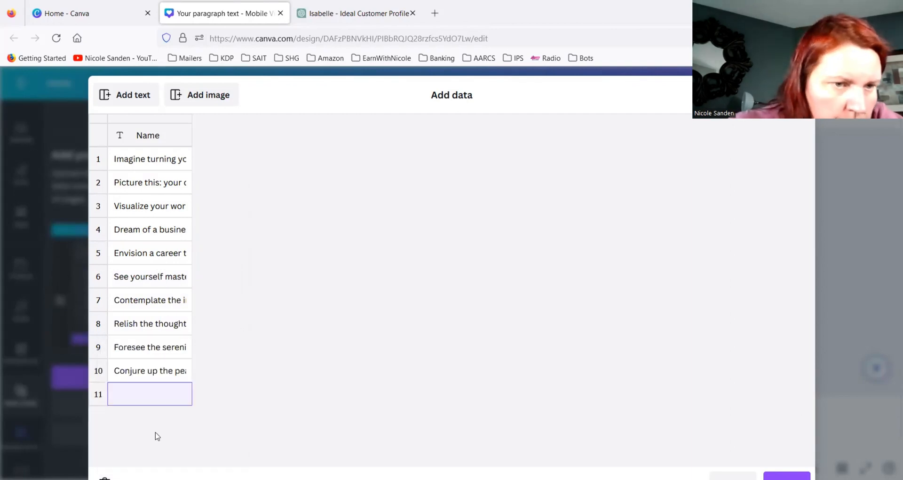
{"action": "right_click", "coordinate": [102, 392]}
{"action": "left_click", "coordinate": [141, 460]}
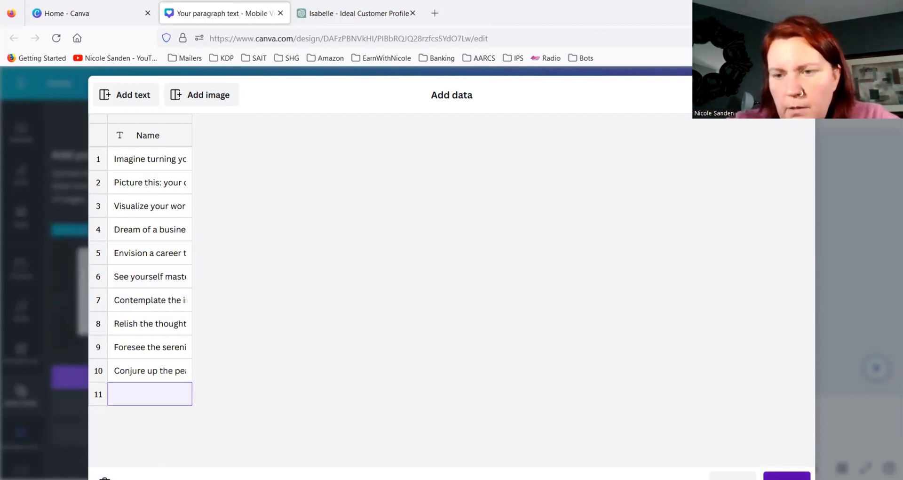
{"action": "left_click", "coordinate": [787, 475]}
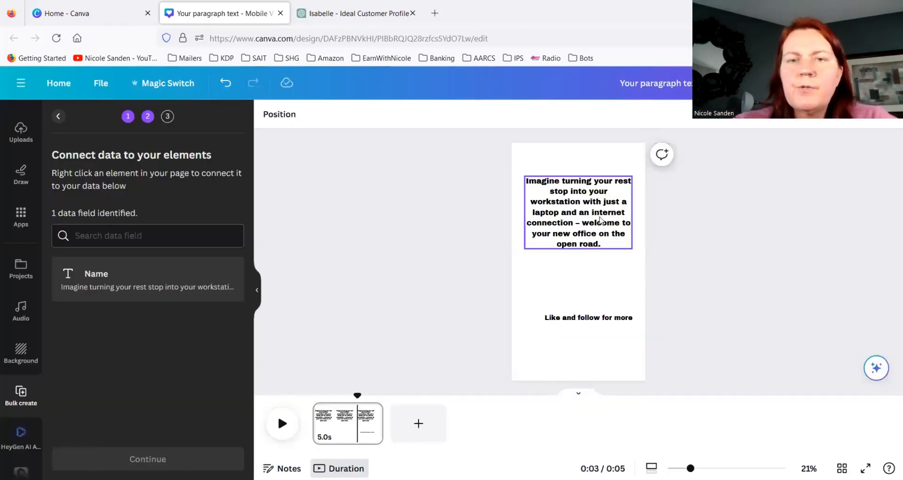
Step: Connect the upper statement text box to the Name data field and generate the bulk pages
{"action": "left_click", "coordinate": [583, 214]}
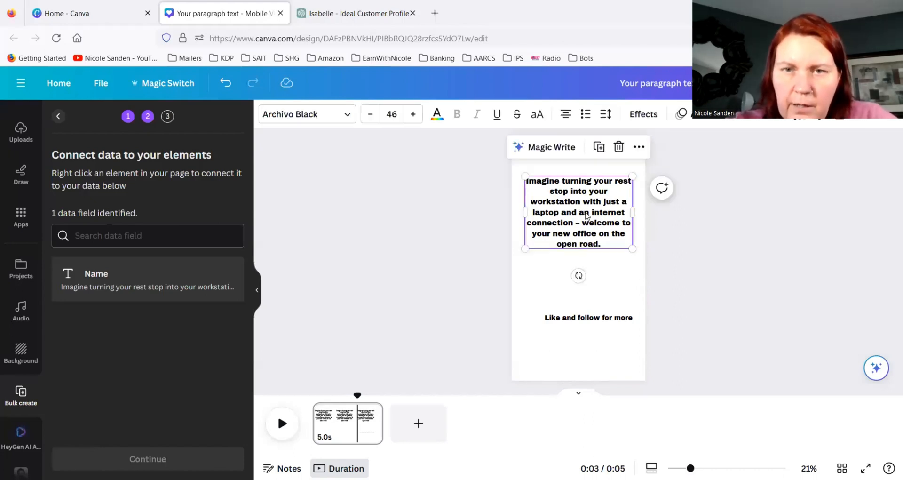
{"action": "left_click", "coordinate": [640, 147]}
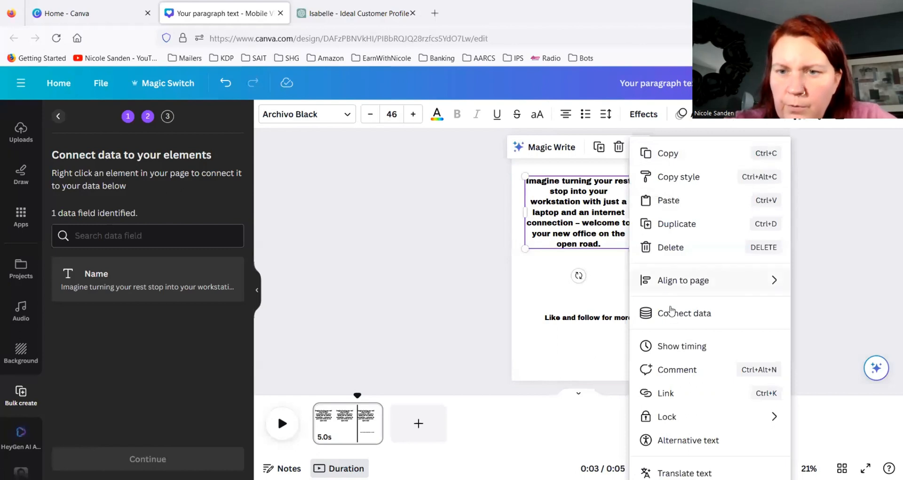
{"action": "left_click", "coordinate": [677, 317]}
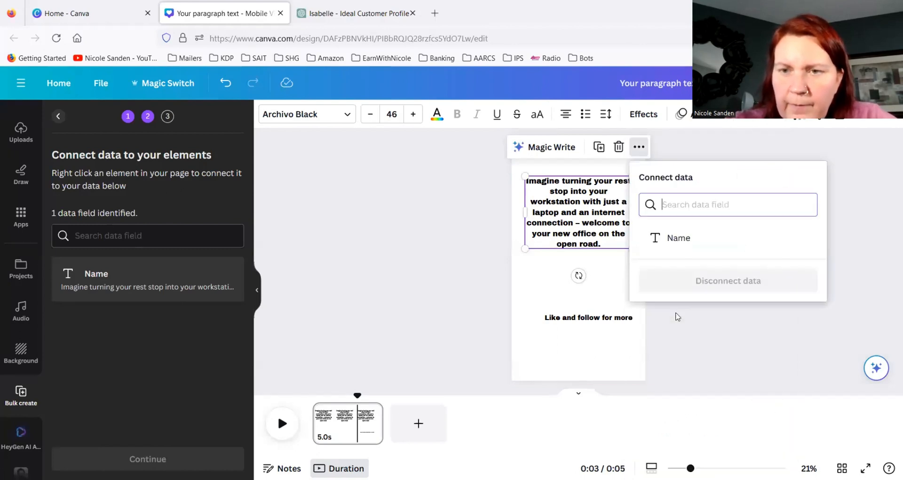
{"action": "left_click", "coordinate": [681, 242]}
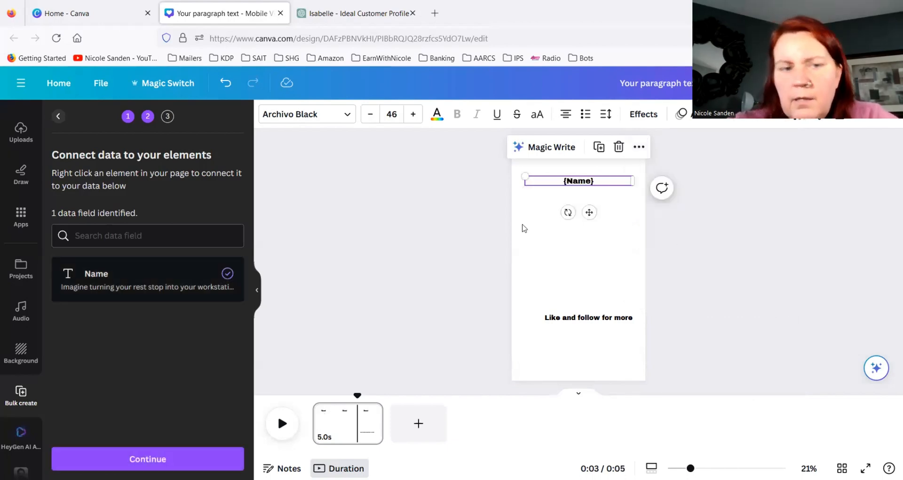
{"action": "left_click", "coordinate": [148, 459]}
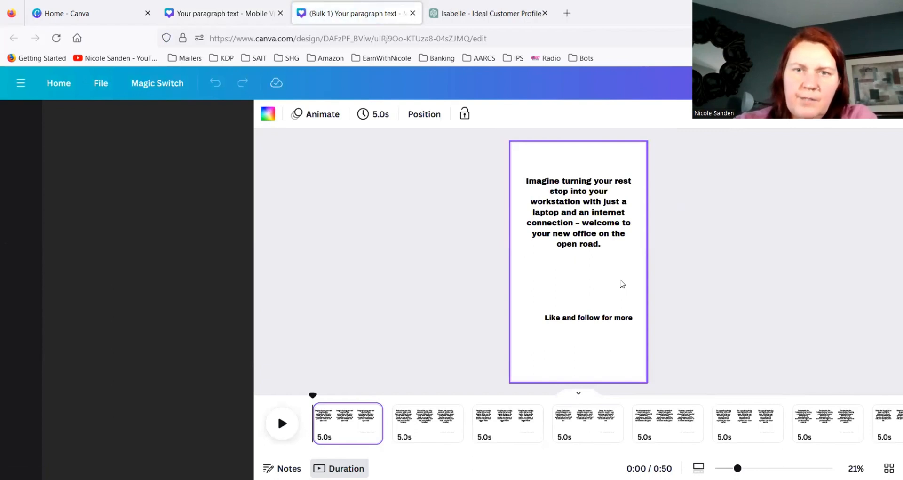
Step: Check the second, third and fourth generated pages, including the "Like and follow for more" text on the fourth
{"action": "left_click", "coordinate": [428, 424]}
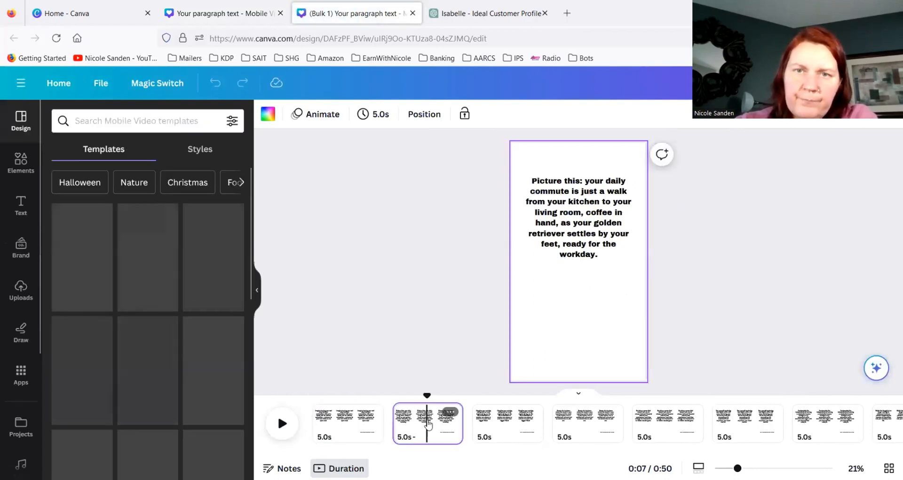
{"action": "left_click", "coordinate": [485, 420]}
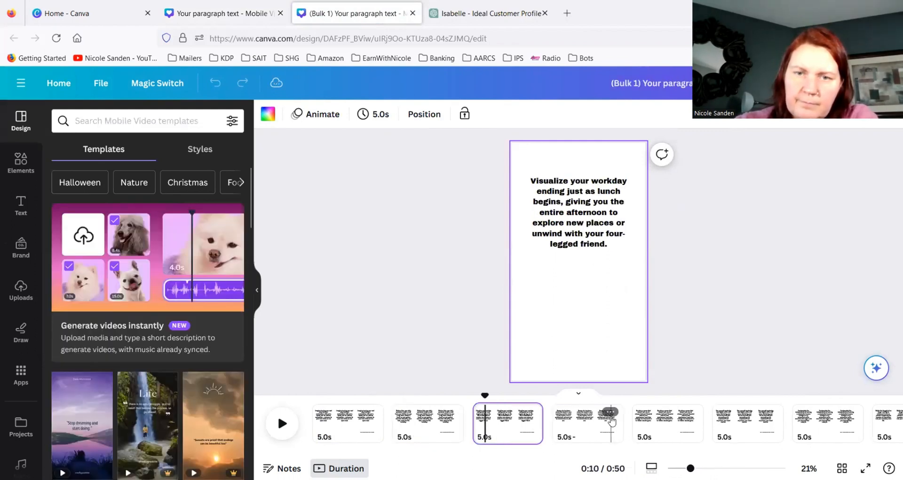
{"action": "left_click", "coordinate": [611, 421]}
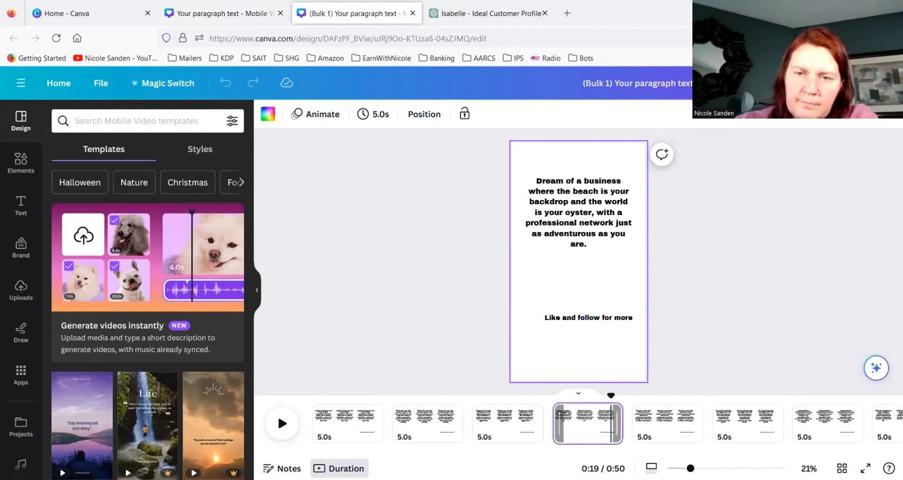
{"action": "left_click", "coordinate": [573, 319]}
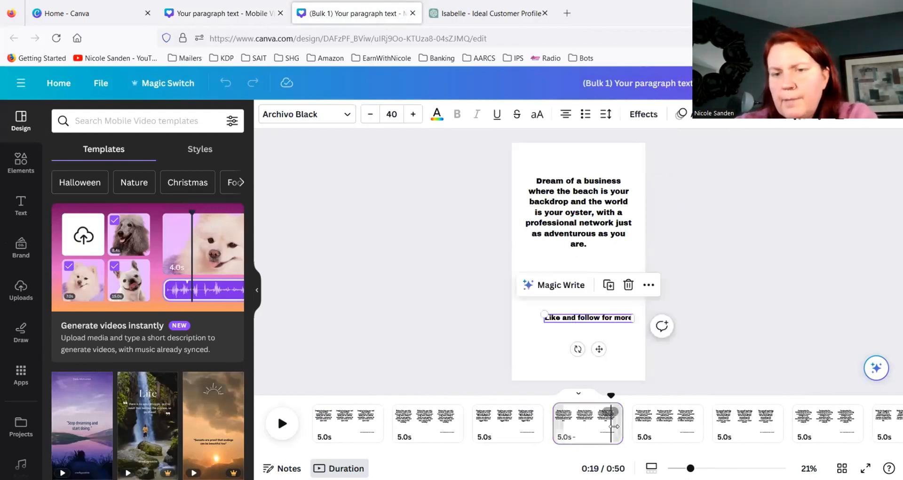
{"action": "left_click", "coordinate": [452, 309]}
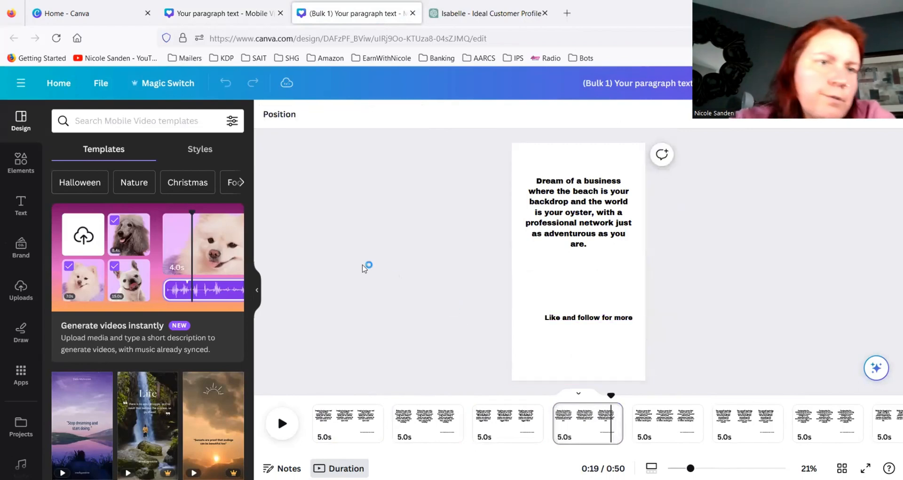
Step: Search the video elements for "open road" and fill the first page's background with the 7.0s clip of a rocky dirt road
{"action": "left_click", "coordinate": [18, 161]}
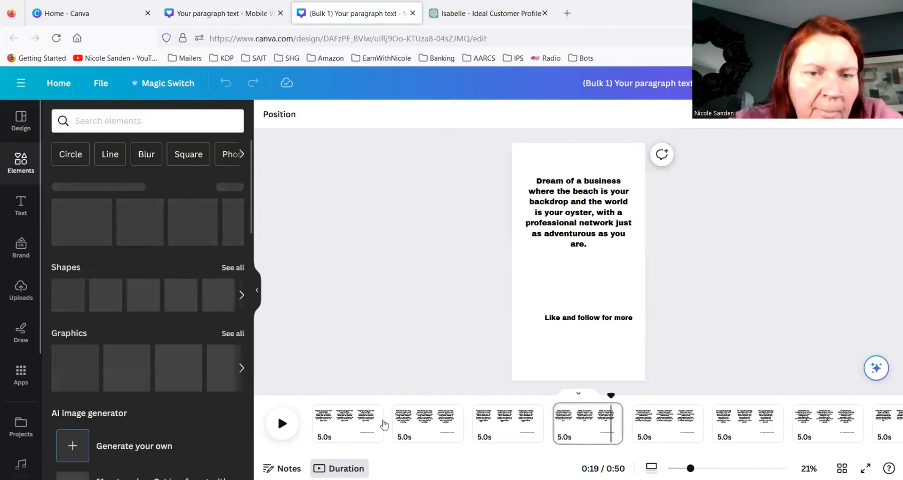
{"action": "left_click", "coordinate": [342, 419]}
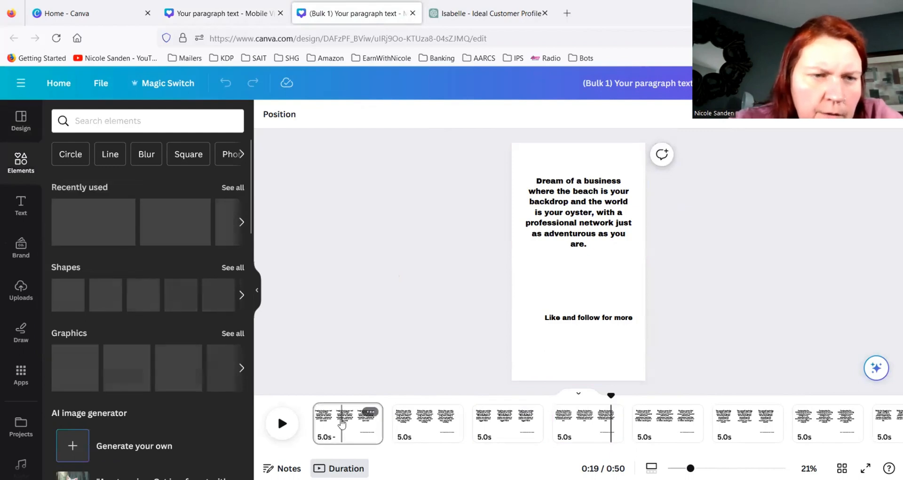
{"action": "scroll", "coordinate": [173, 284], "scroll_direction": "down", "scroll_amount": 3}
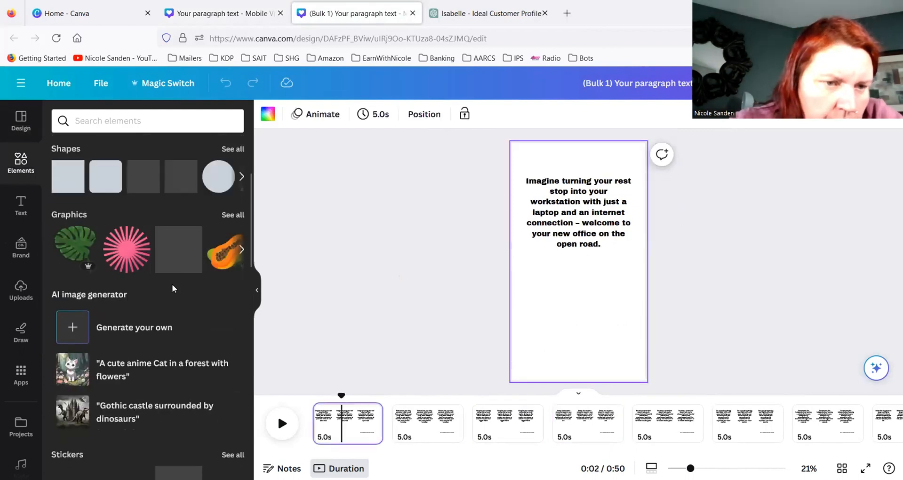
{"action": "scroll", "coordinate": [172, 283], "scroll_direction": "down", "scroll_amount": 5}
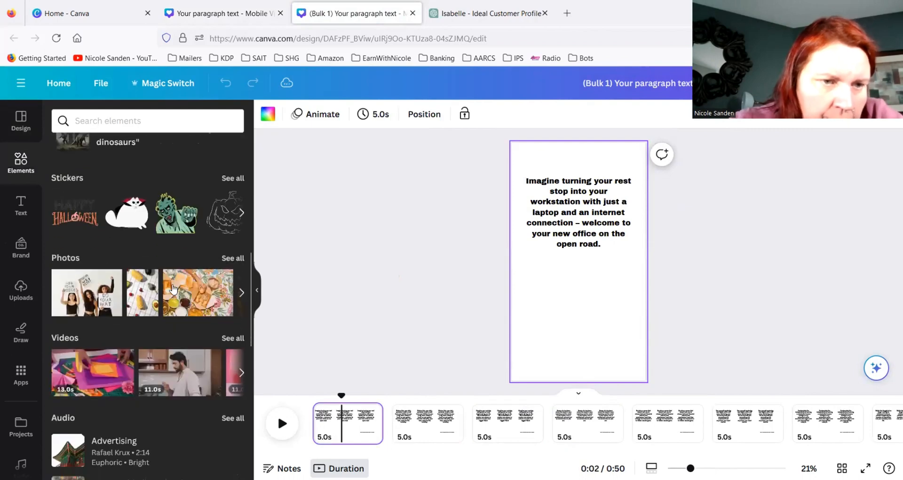
{"action": "left_click", "coordinate": [232, 339]}
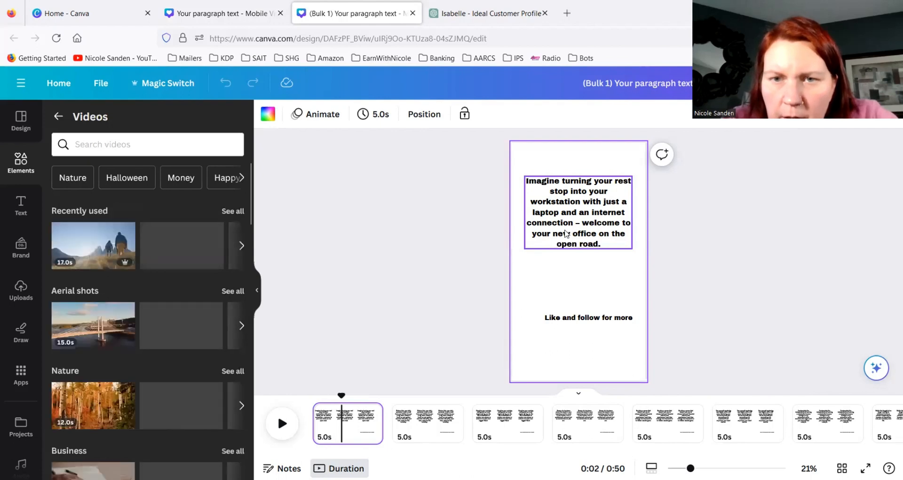
{"action": "left_click", "coordinate": [159, 144]}
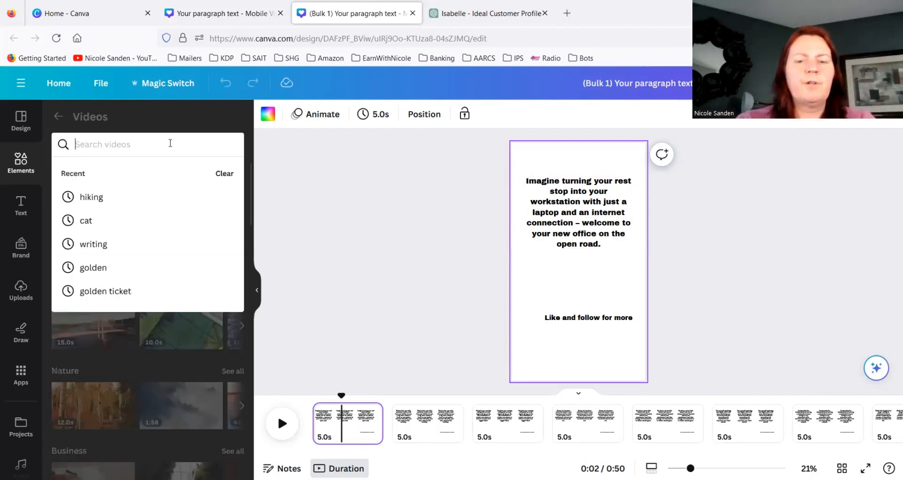
{"action": "type", "text": "open road"}
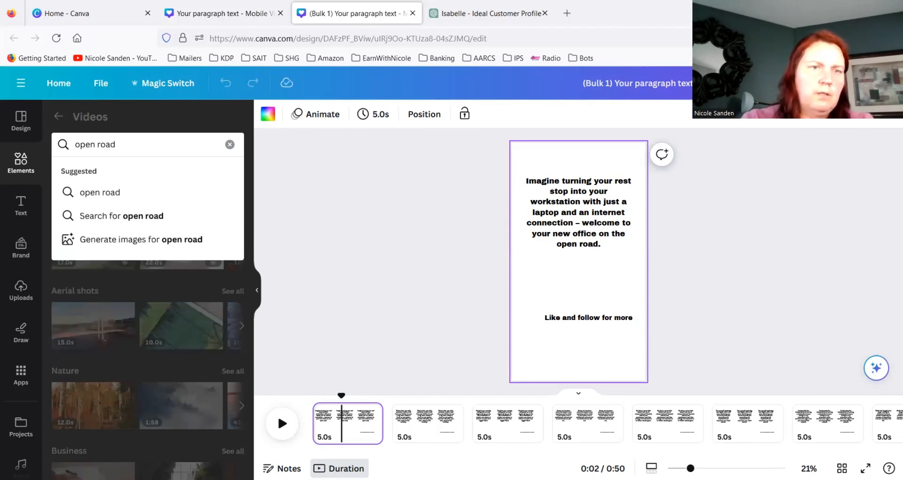
{"action": "key", "text": "Return"}
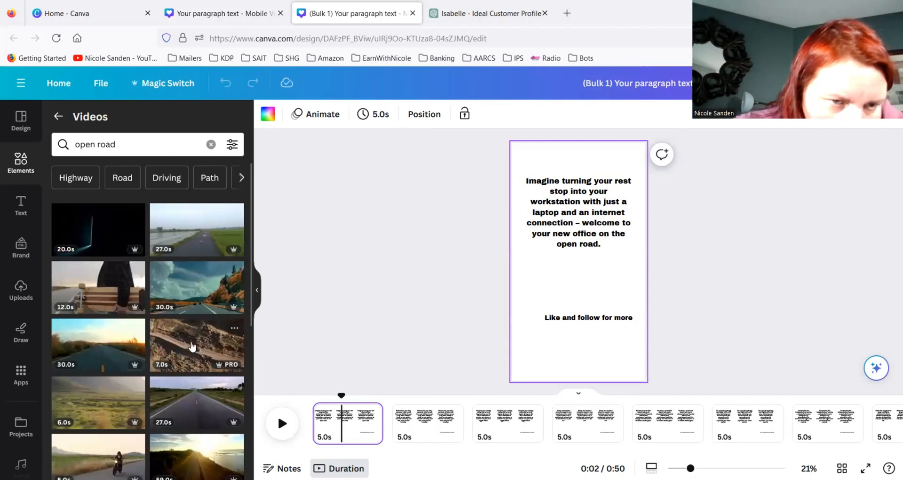
{"action": "left_click_drag", "start_coordinate": [192, 347], "coordinate": [500, 190]}
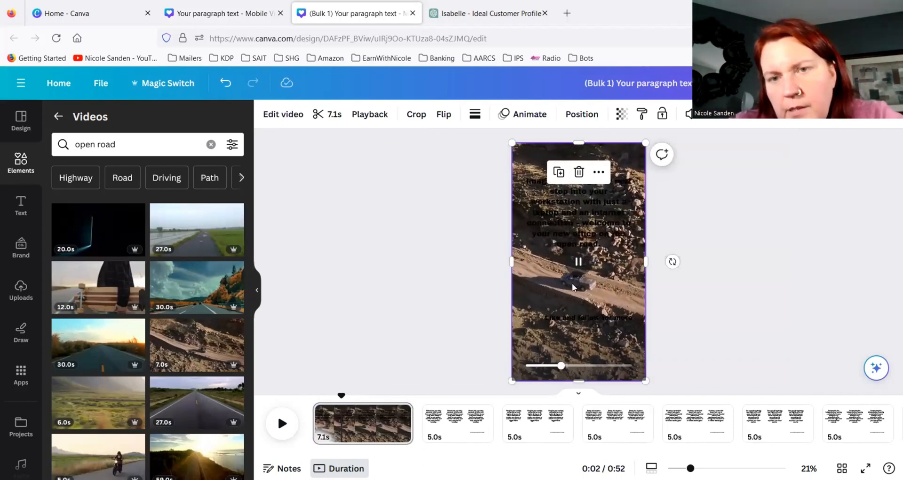
Step: Recolor the first page's statement text and its "Like and follow for more" text white
{"action": "left_click", "coordinate": [565, 221]}
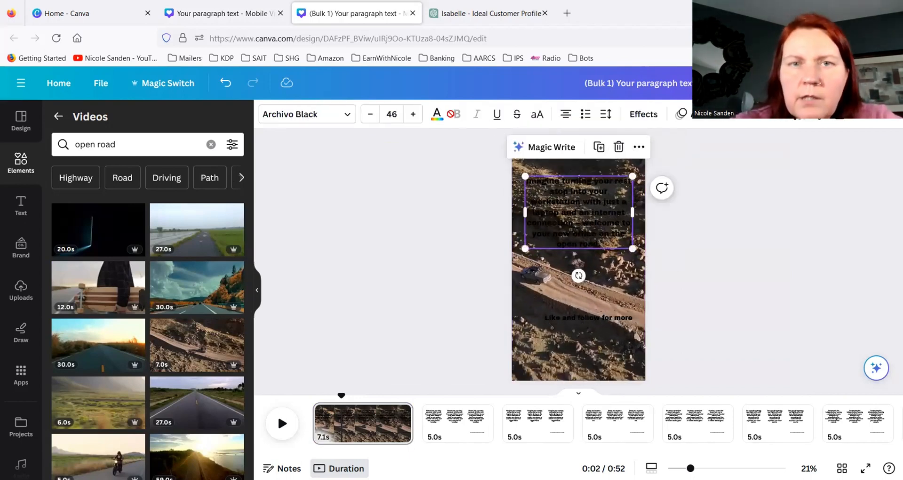
{"action": "left_click", "coordinate": [437, 117]}
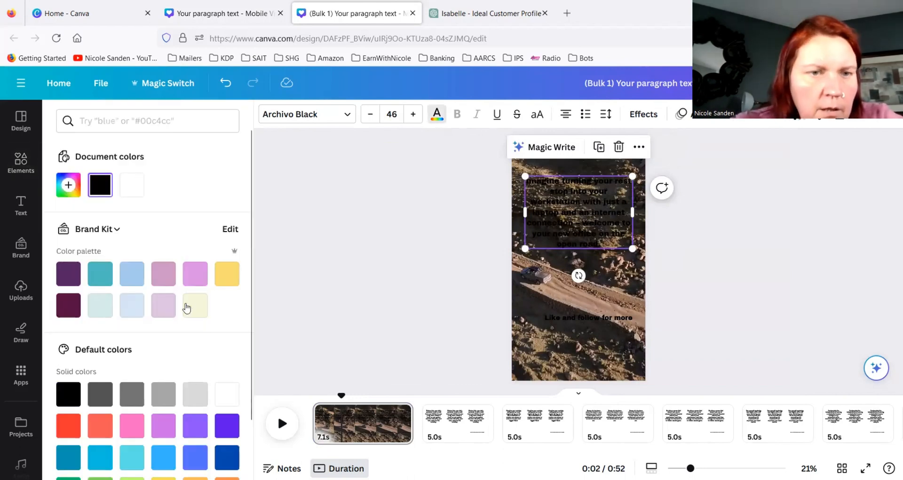
{"action": "left_click", "coordinate": [227, 394]}
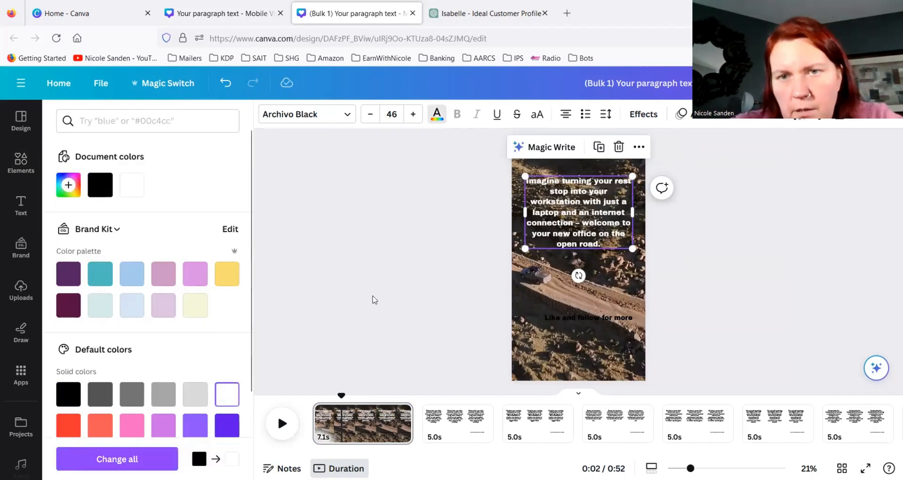
{"action": "left_click", "coordinate": [437, 115]}
{"action": "left_click", "coordinate": [599, 318]}
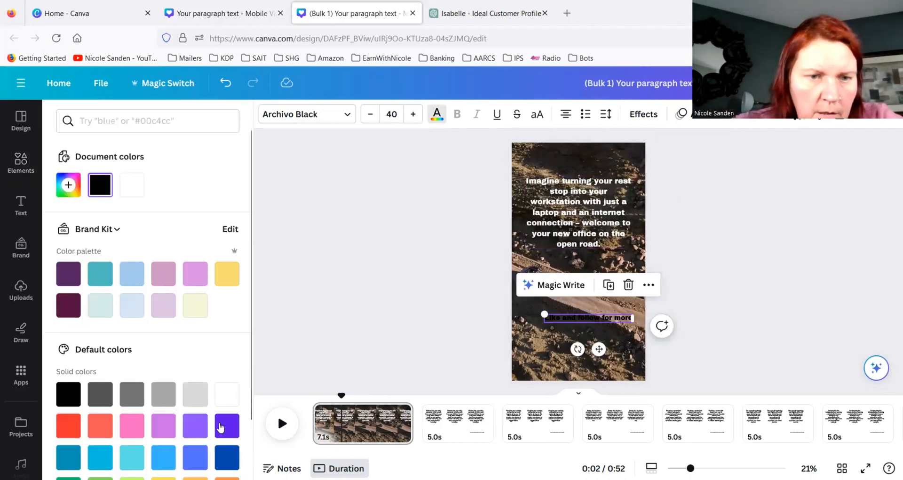
{"action": "left_click", "coordinate": [227, 395]}
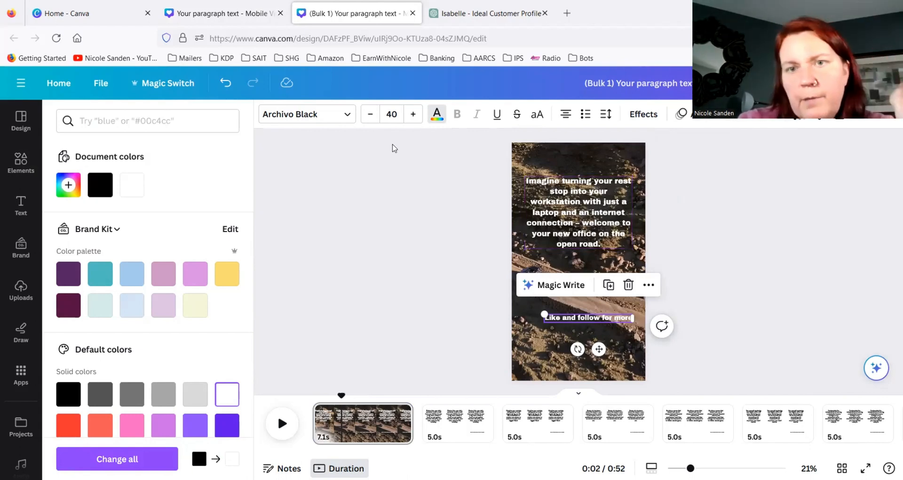
{"action": "left_click", "coordinate": [366, 226]}
Step: Trim the first page's dirt road background video to 6.0 seconds
{"action": "left_click", "coordinate": [378, 418]}
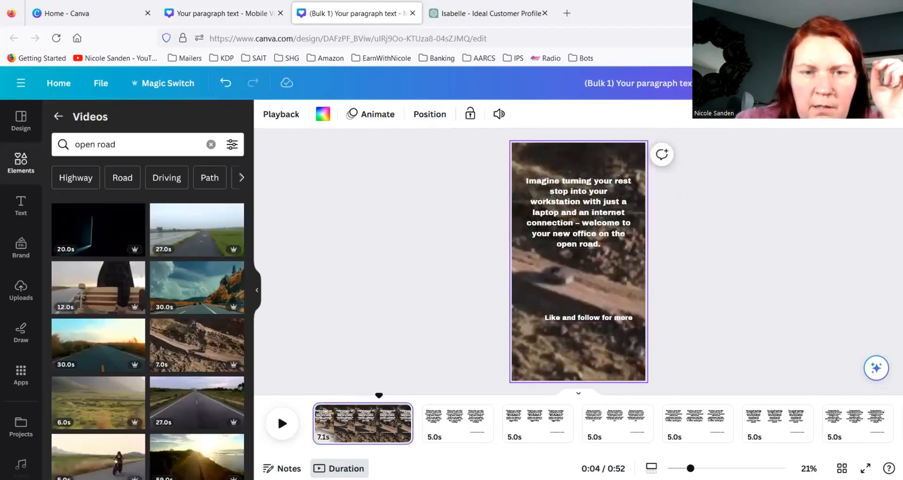
{"action": "left_click", "coordinate": [536, 281]}
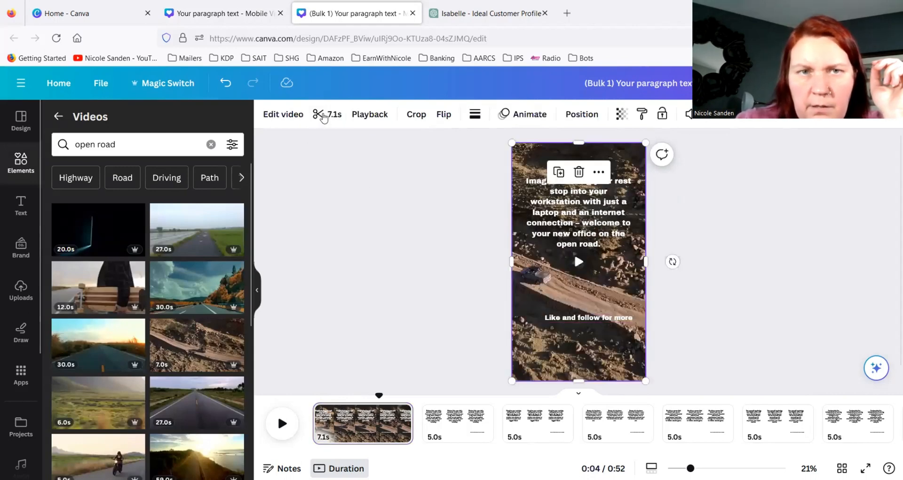
{"action": "left_click", "coordinate": [334, 115]}
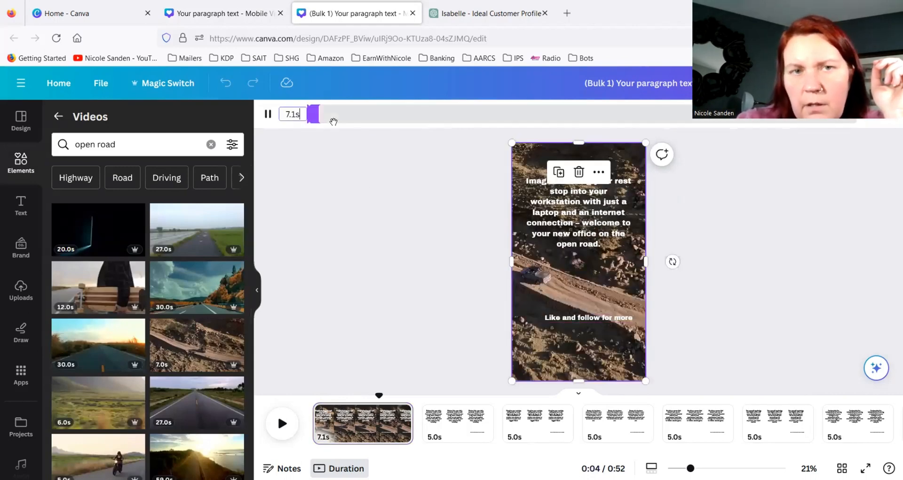
{"action": "left_click_drag", "start_coordinate": [303, 114], "coordinate": [281, 115]}
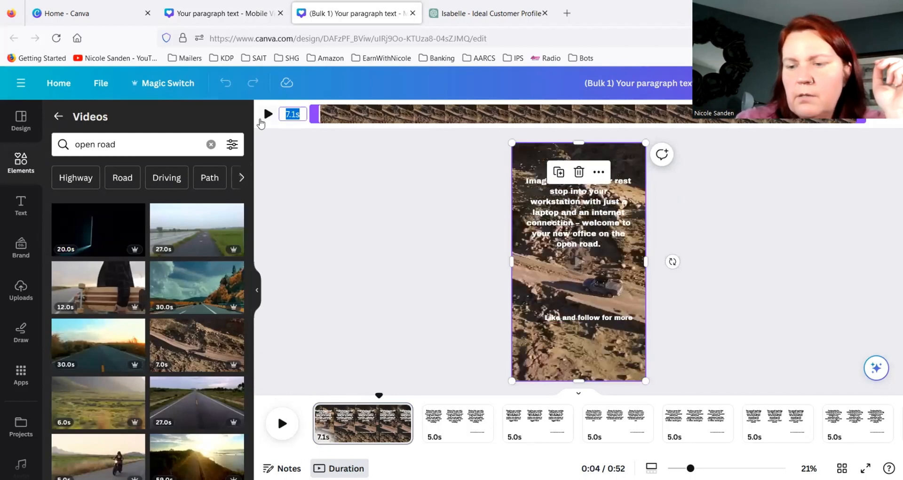
{"action": "type", "text": "6"}
{"action": "key", "text": "Return"}
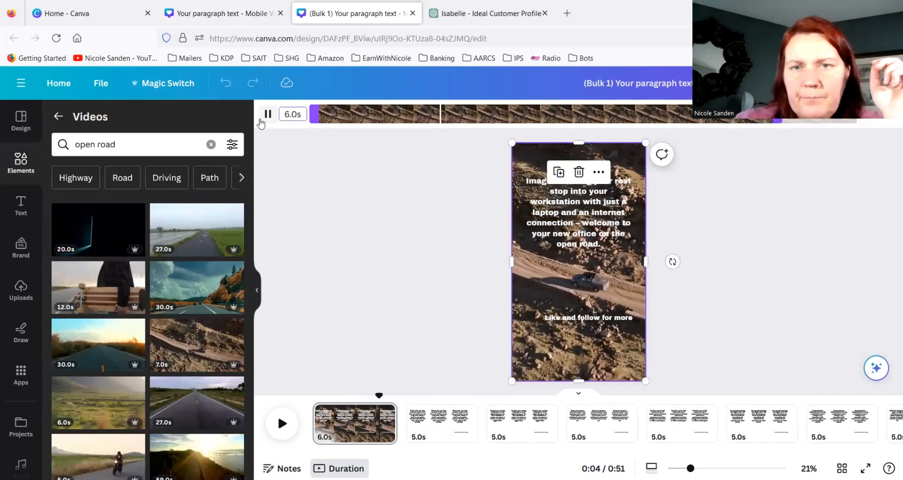
{"action": "left_click", "coordinate": [520, 361]}
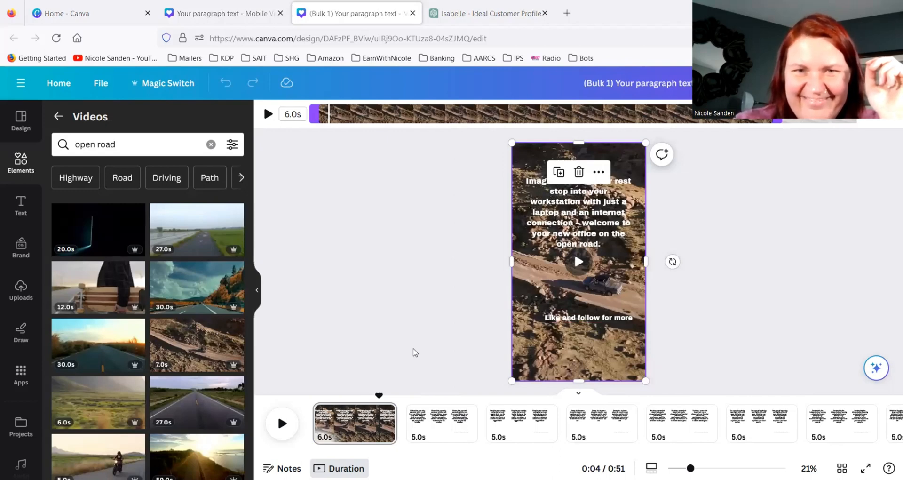
{"action": "left_click", "coordinate": [289, 193]}
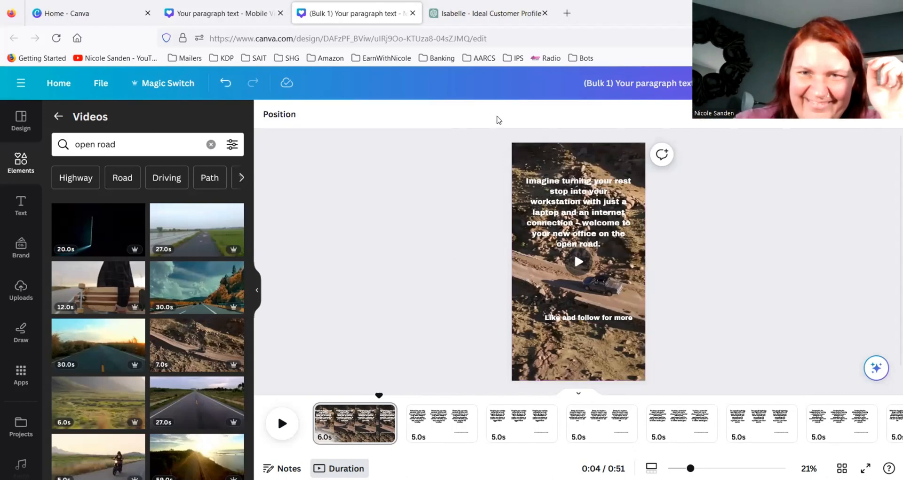